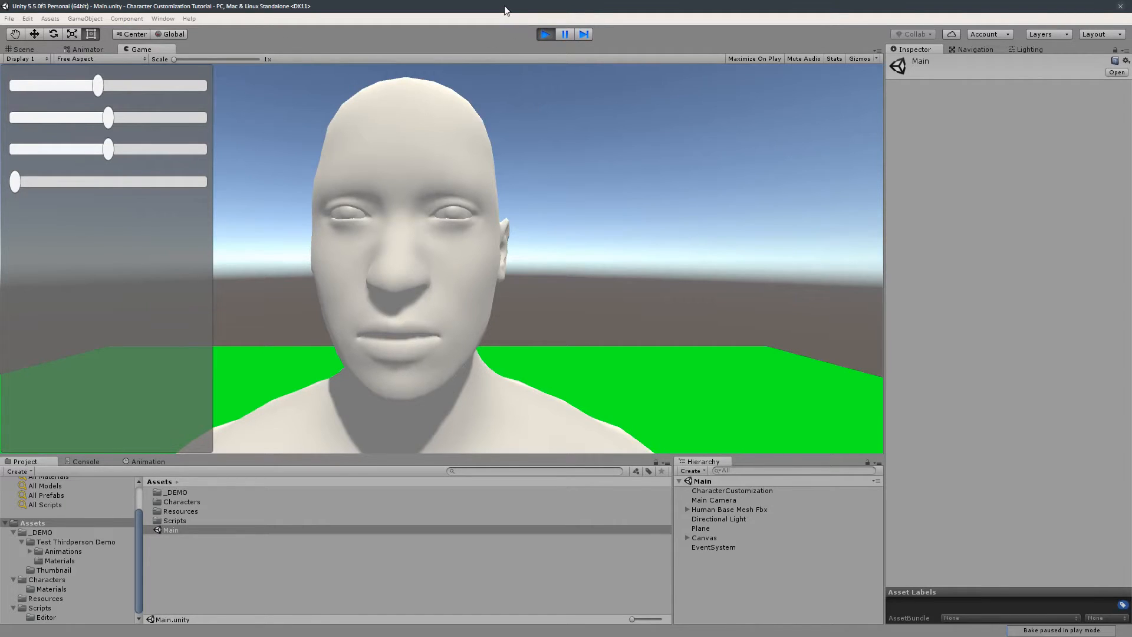
# - Exit play mode and inspect the body mesh's blend shapes and the CharacterCustomization component settings
pyautogui.click(545, 34)
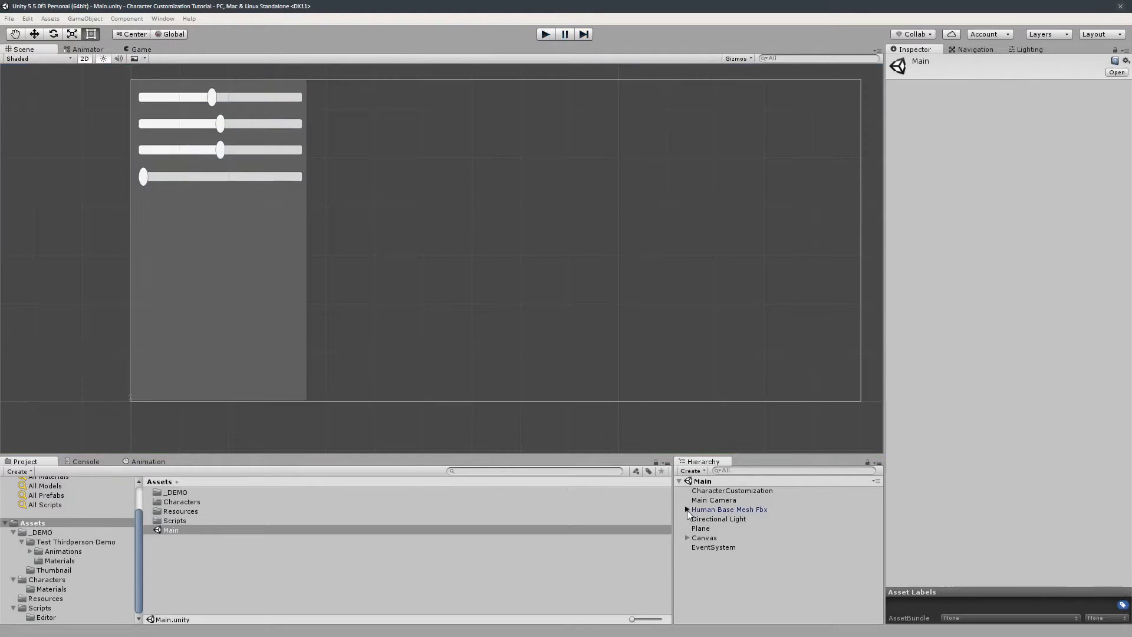
pyautogui.click(687, 509)
pyautogui.click(712, 518)
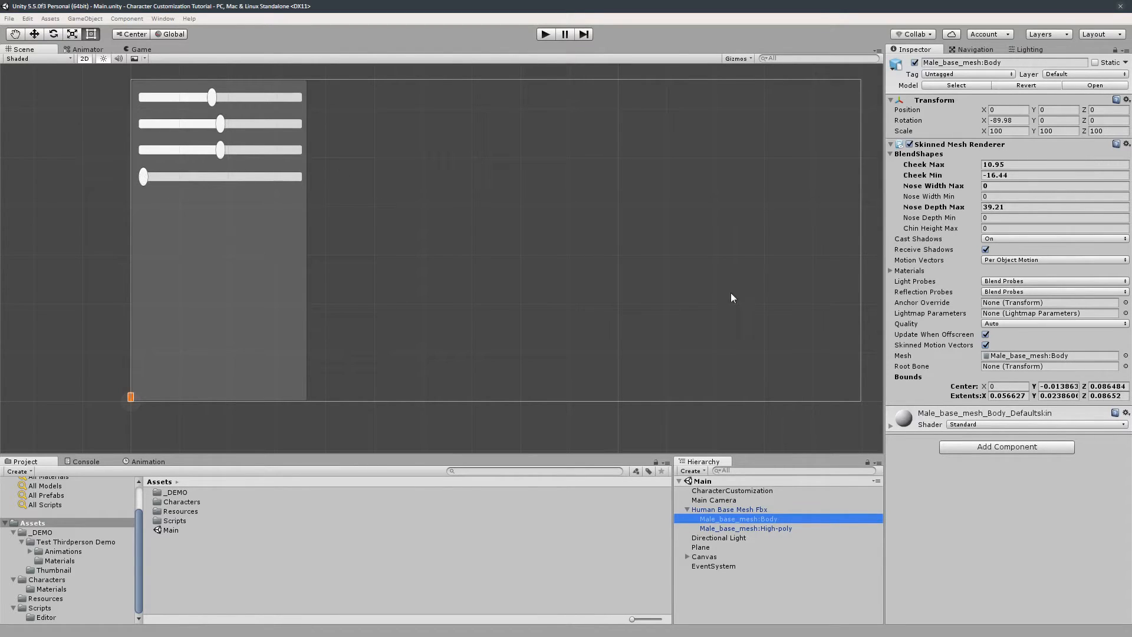
pyautogui.click(748, 491)
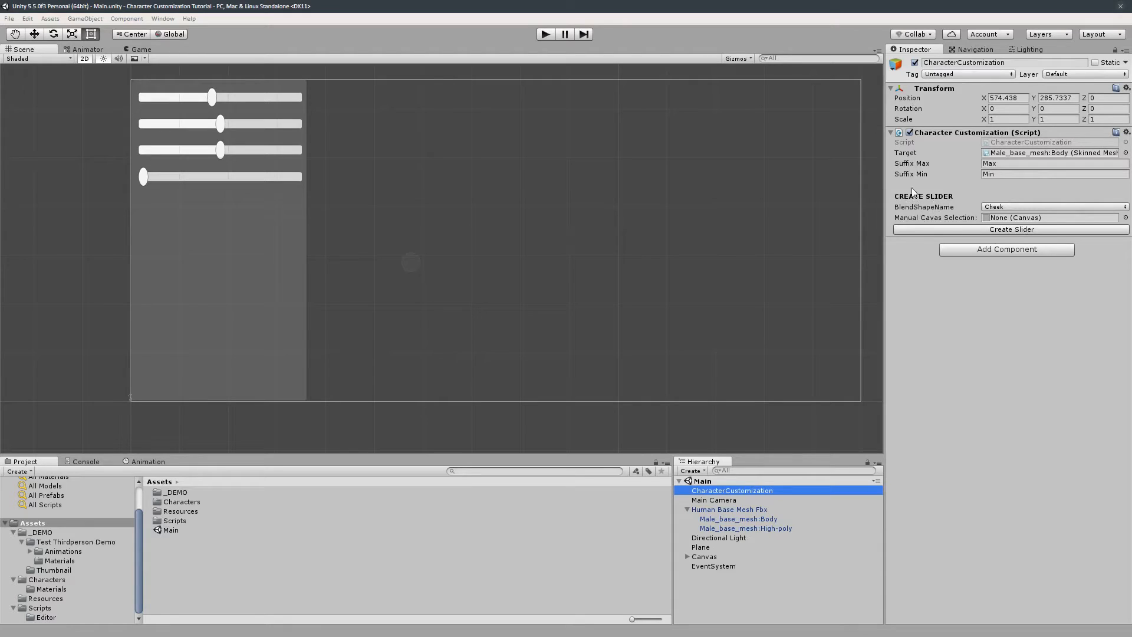
# - Delete all four existing sliders under the Canvas panel
pyautogui.click(687, 556)
pyautogui.click(699, 562)
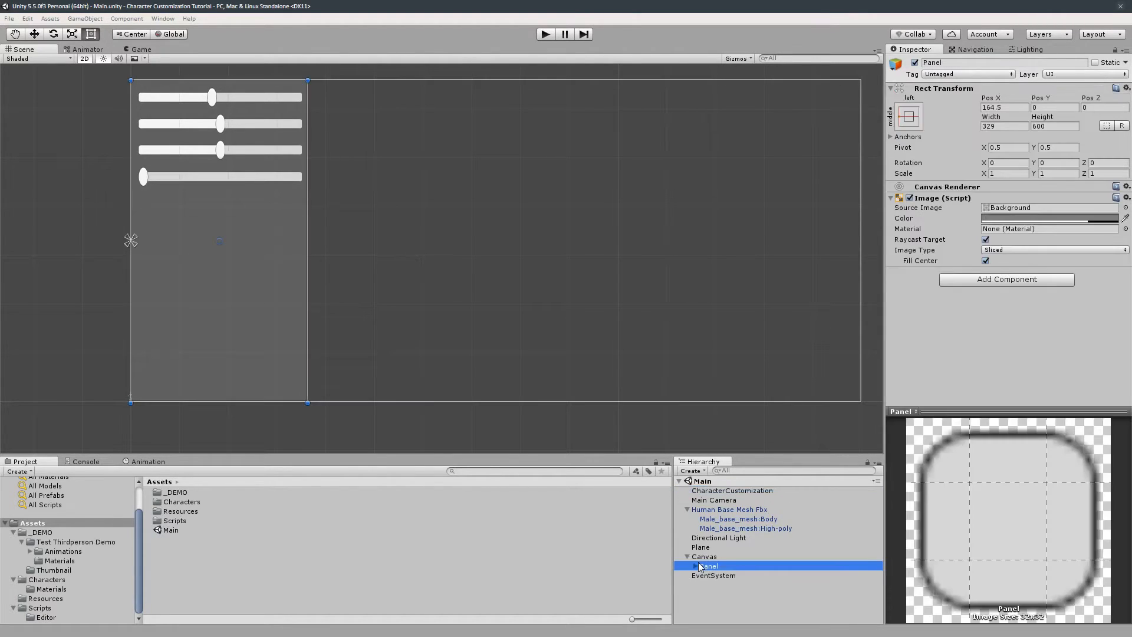
pyautogui.click(697, 565)
pyautogui.click(727, 574)
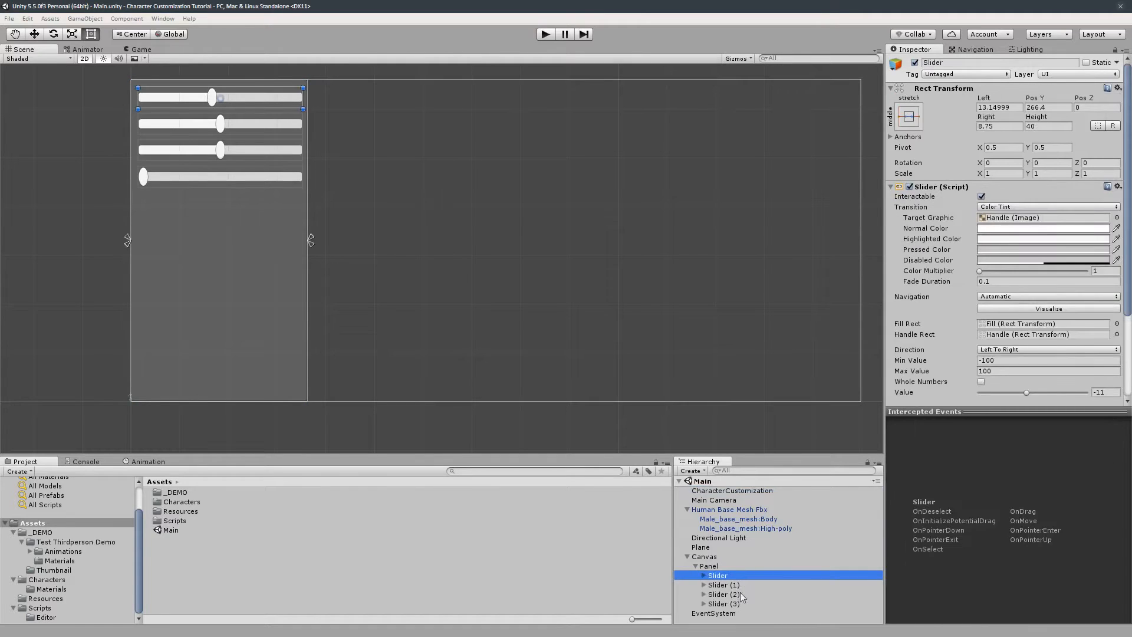
pyautogui.keyDown('shift'); pyautogui.click(734, 604); pyautogui.keyUp('shift')
pyautogui.press('Delete')
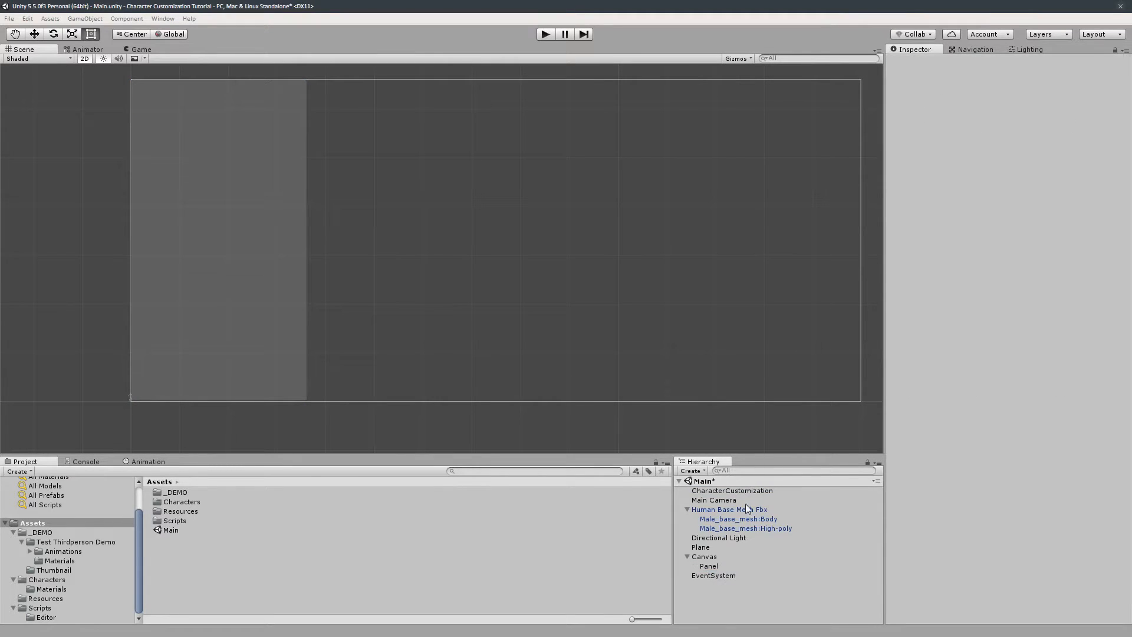
# - Clear the Target field of the CharacterCustomization component
pyautogui.click(734, 490)
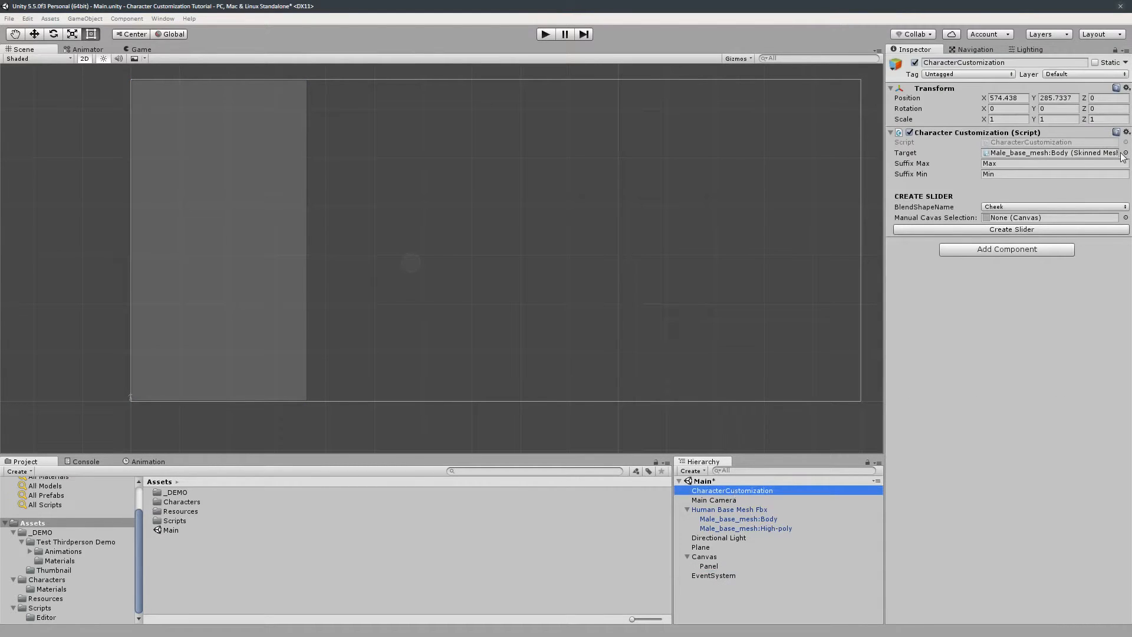
pyautogui.click(1122, 153)
pyautogui.click(1126, 153)
pyautogui.doubleClick(597, 171)
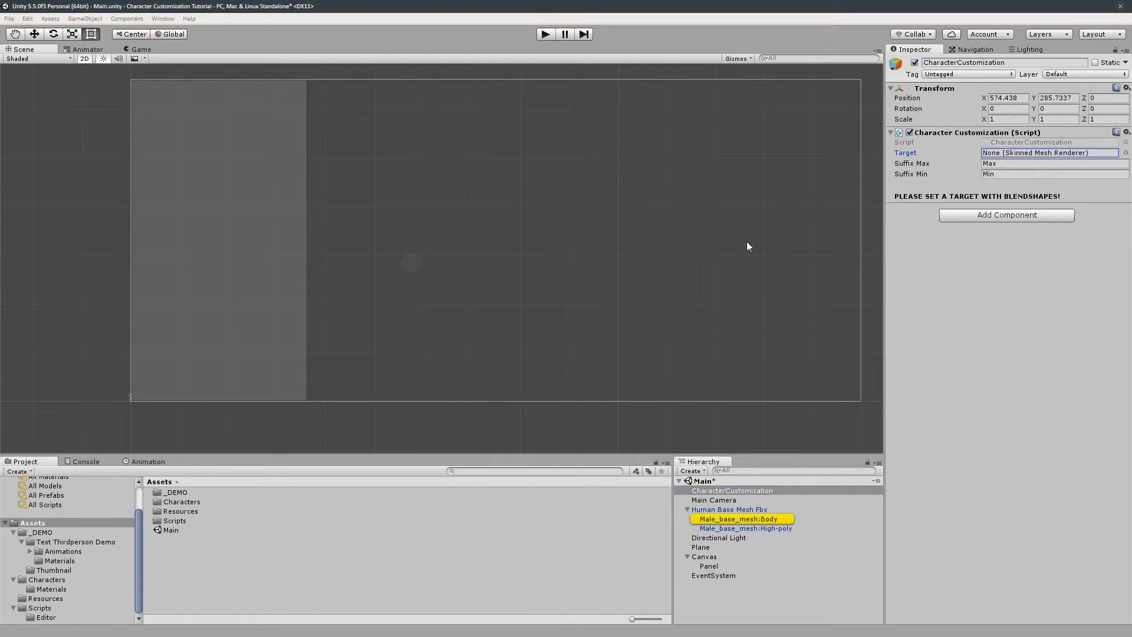
# - Assign Male_base_mesh:Body as the CharacterCustomization component's Target
pyautogui.click(749, 520)
pyautogui.click(732, 491)
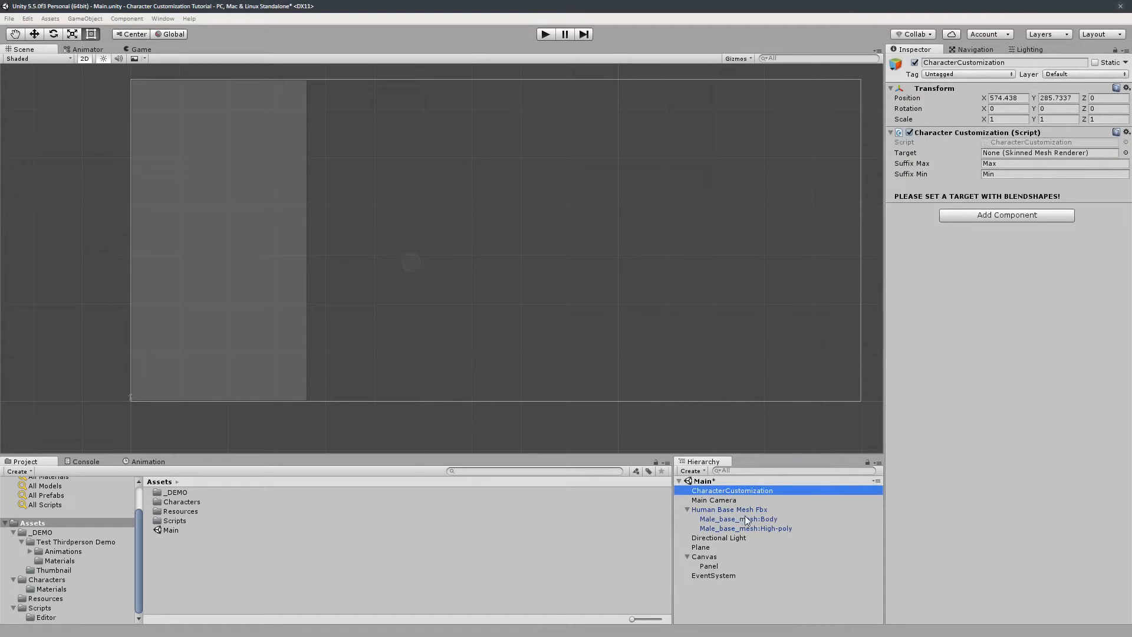
pyautogui.moveTo(767, 515); pyautogui.dragTo(1032, 155)
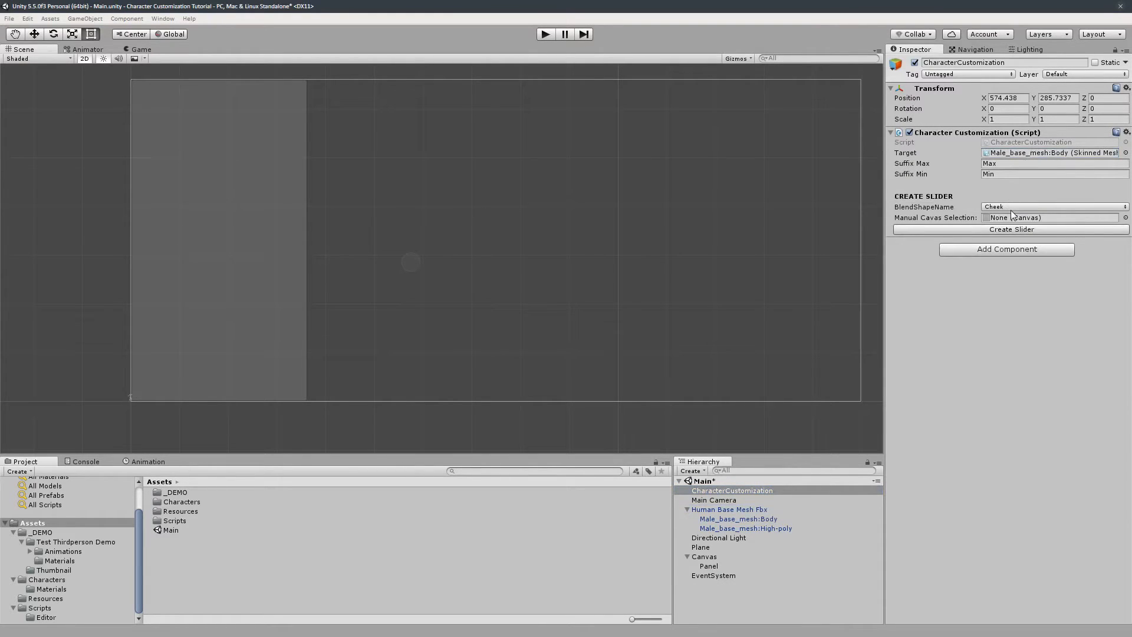
pyautogui.click(1011, 207)
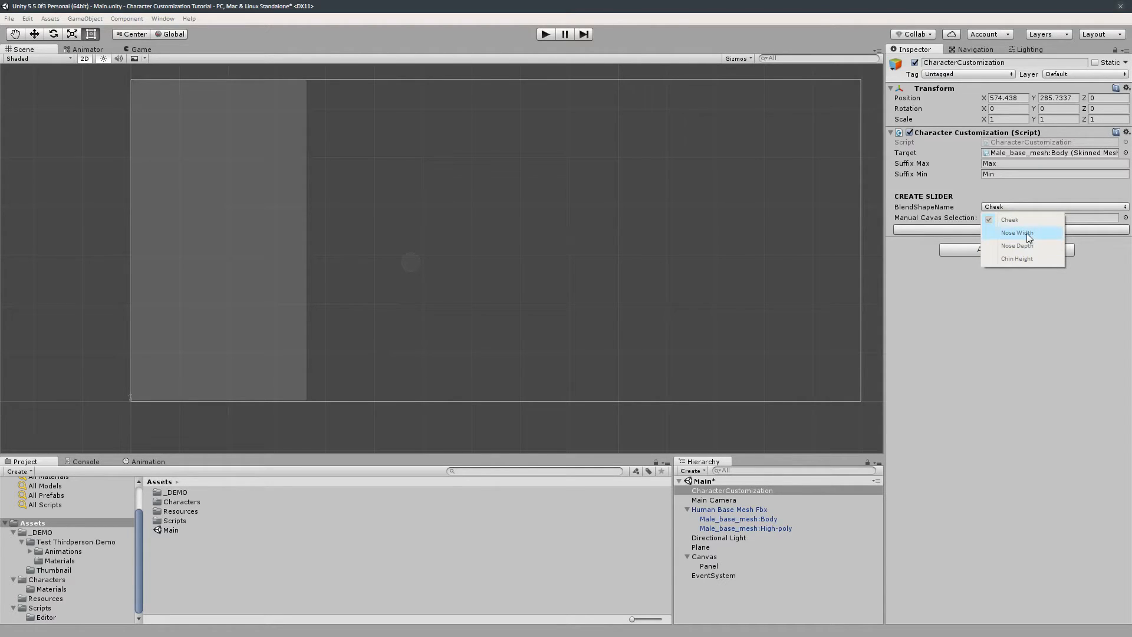
pyautogui.click(1027, 284)
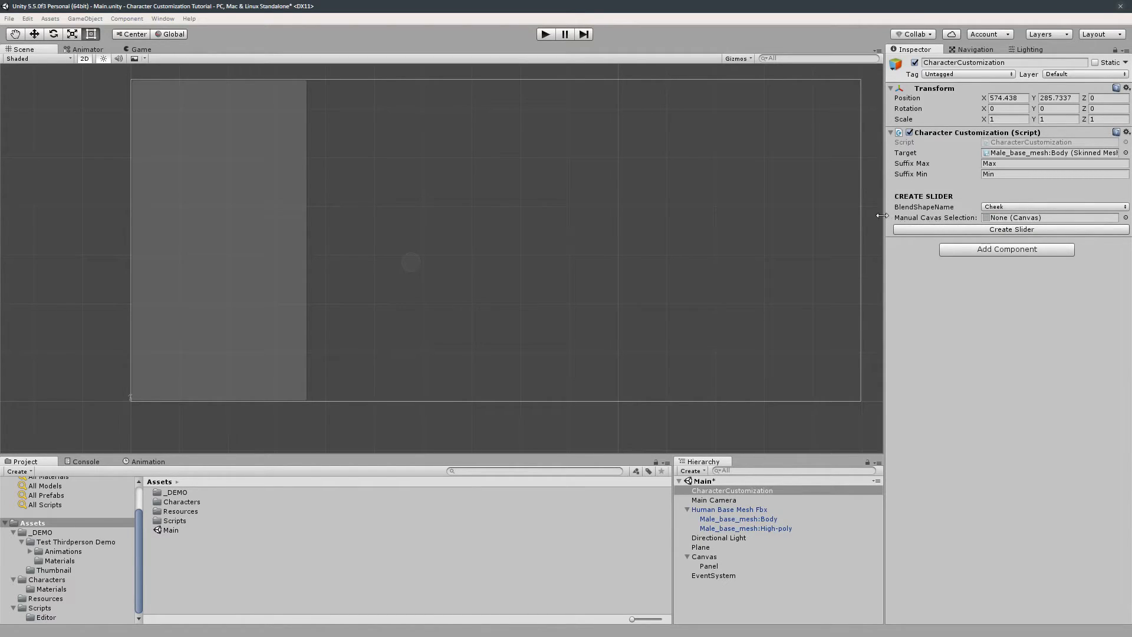
pyautogui.moveTo(883, 216); pyautogui.dragTo(880, 216)
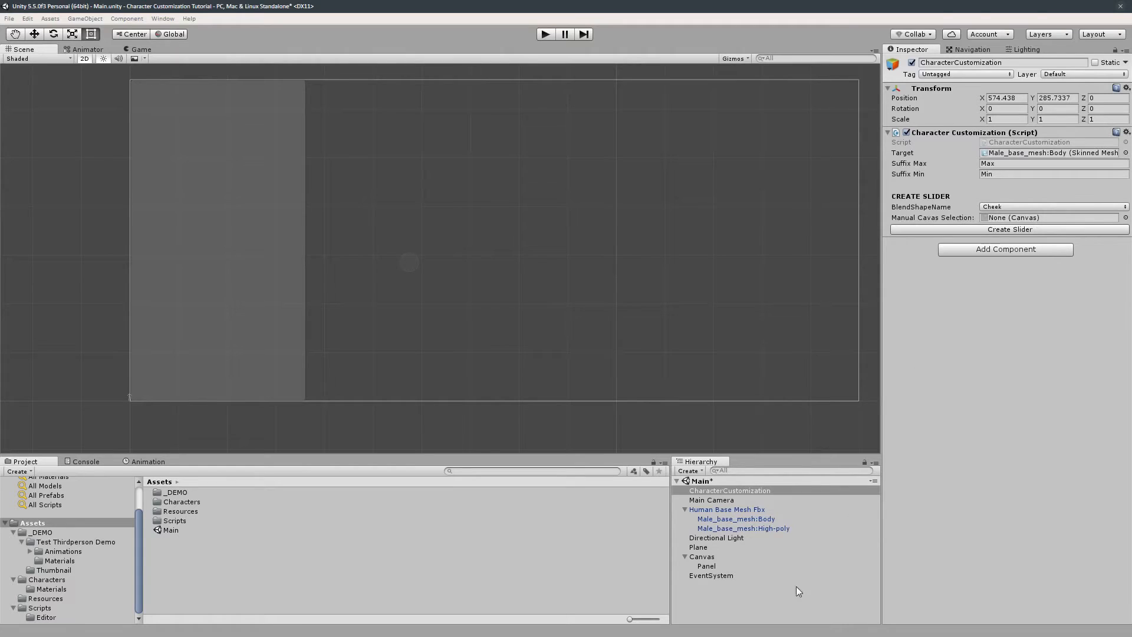
pyautogui.click(719, 557)
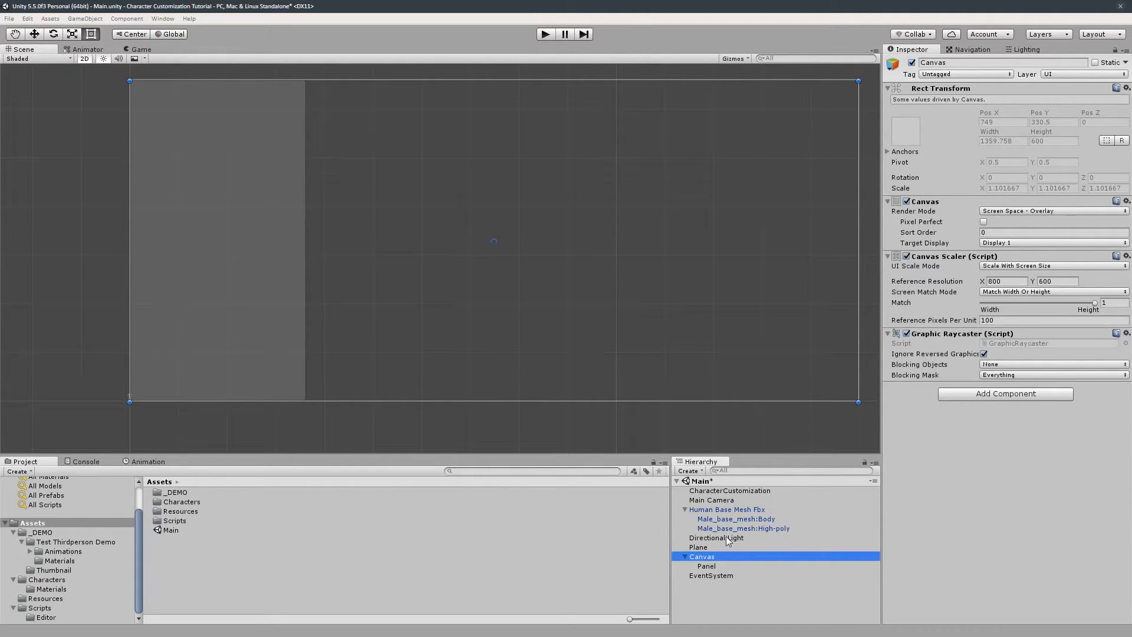
pyautogui.click(735, 492)
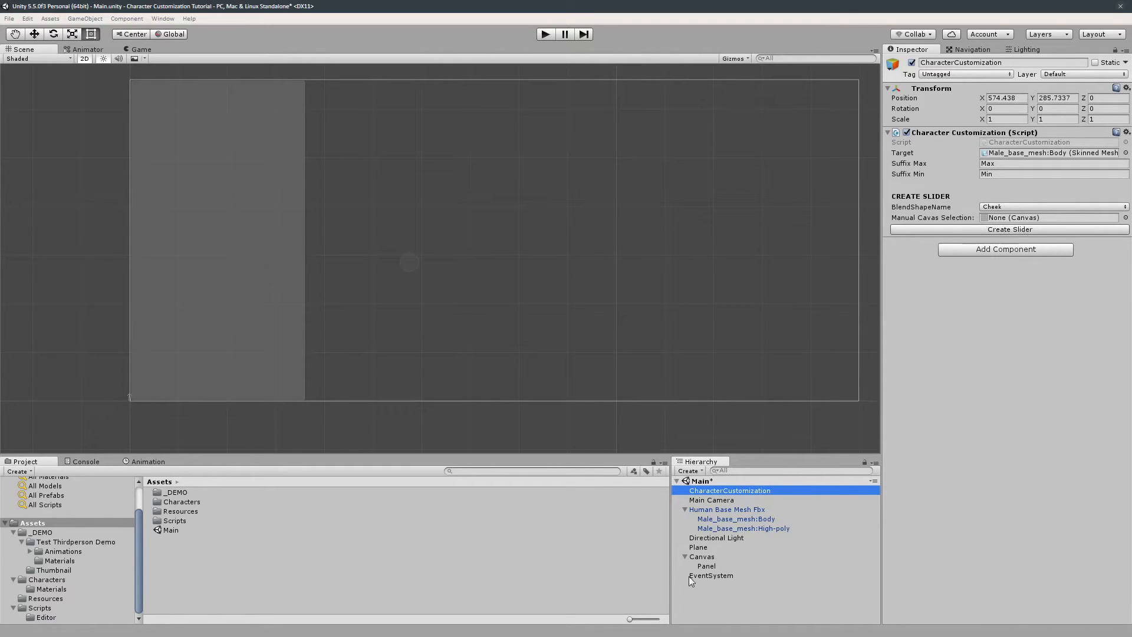
# - Create a blend shape slider for Cheek with the CharacterCustomization tool
pyautogui.click(1007, 206)
pyautogui.click(995, 229)
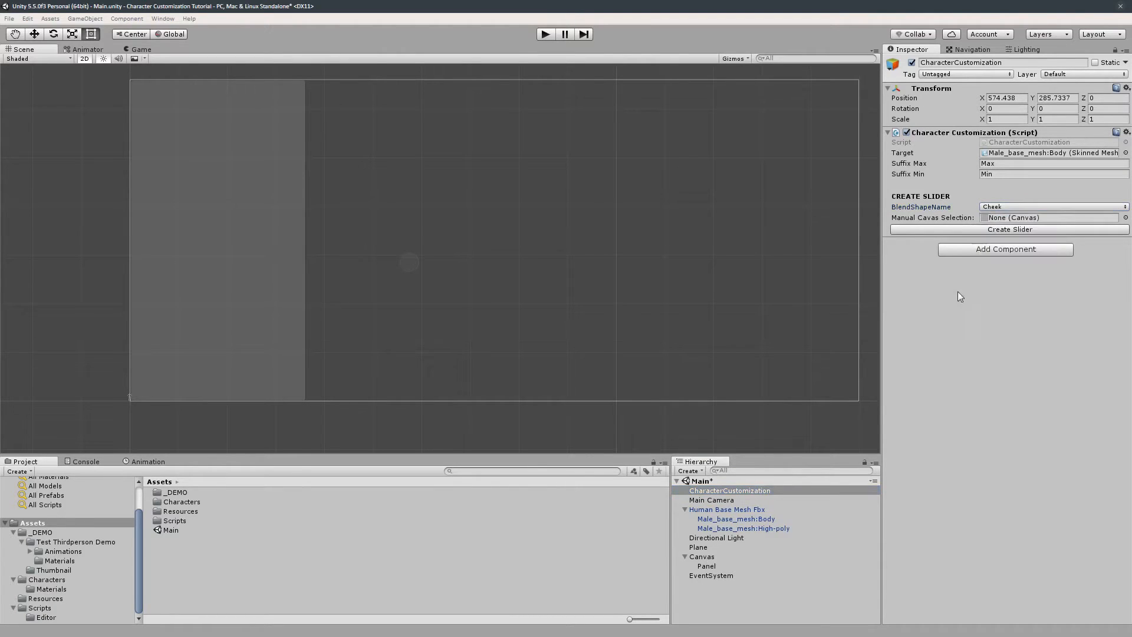
pyautogui.click(979, 233)
# - Create a second blend shape slider for Nose Width
pyautogui.click(1011, 206)
pyautogui.click(1004, 232)
pyautogui.click(1004, 231)
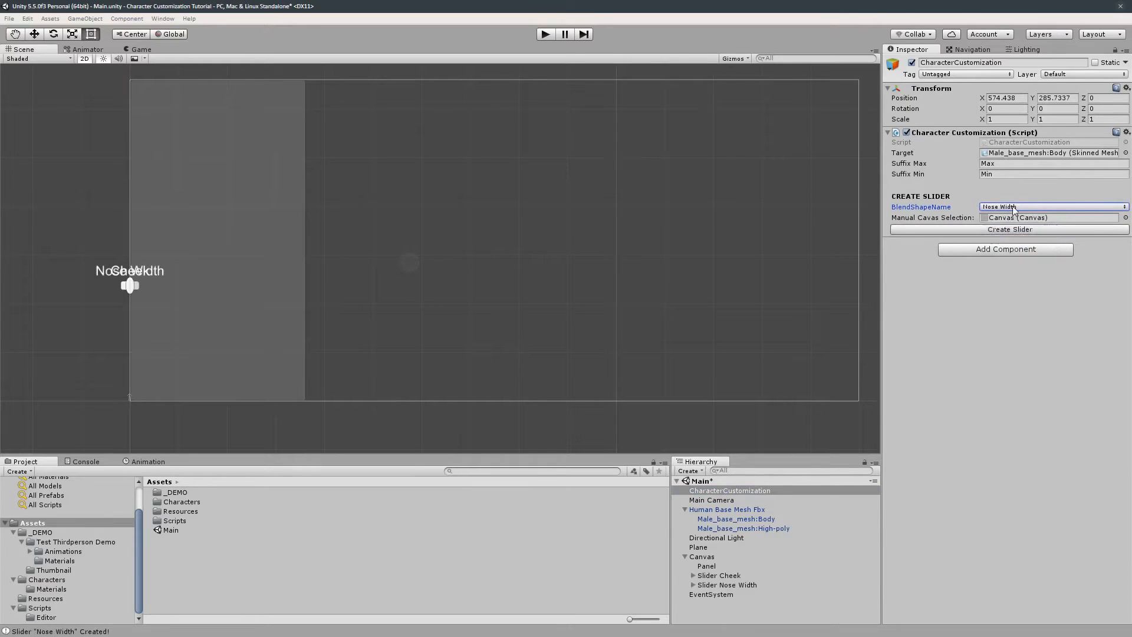
# - Move the Nose Width slider to the top of the panel and the Cheek slider just below it
pyautogui.click(1014, 208)
pyautogui.click(1012, 246)
pyautogui.moveTo(133, 287); pyautogui.dragTo(250, 107)
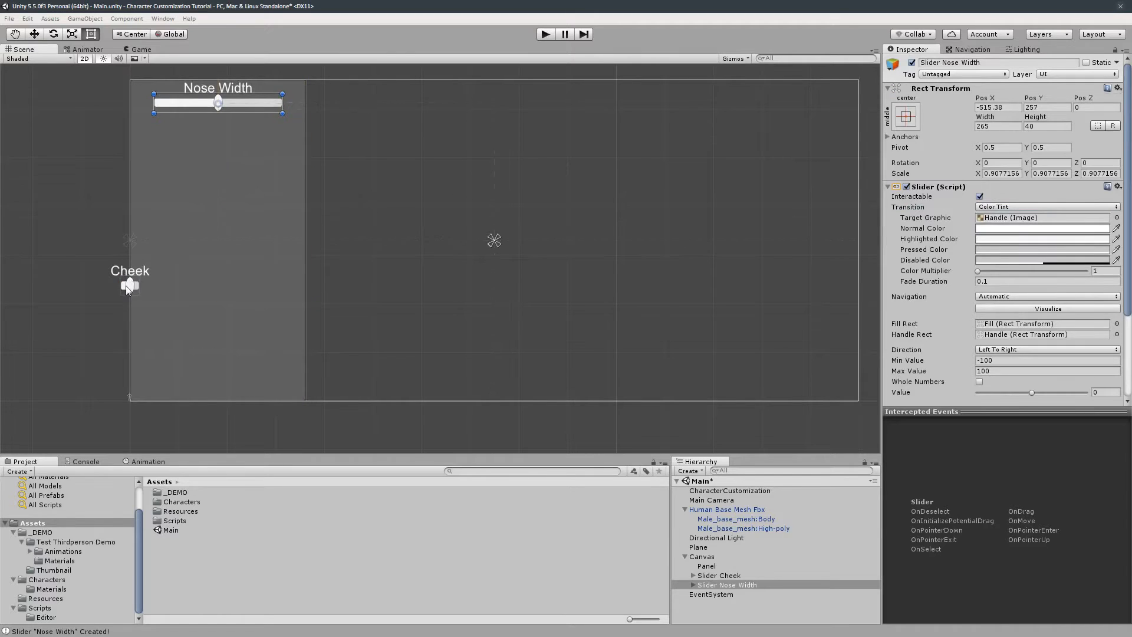
pyautogui.moveTo(128, 289); pyautogui.dragTo(211, 131)
pyautogui.moveTo(189, 151); pyautogui.dragTo(239, 146)
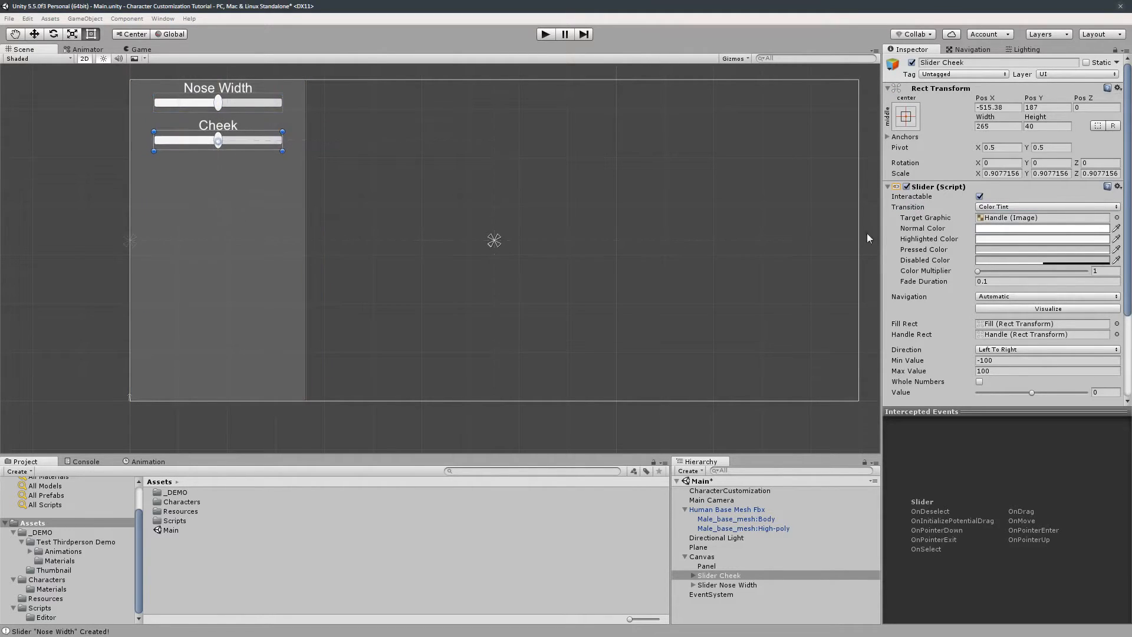
# - Create a Nose Depth blend shape slider and place it below the Cheek slider
pyautogui.click(731, 491)
pyautogui.click(1014, 207)
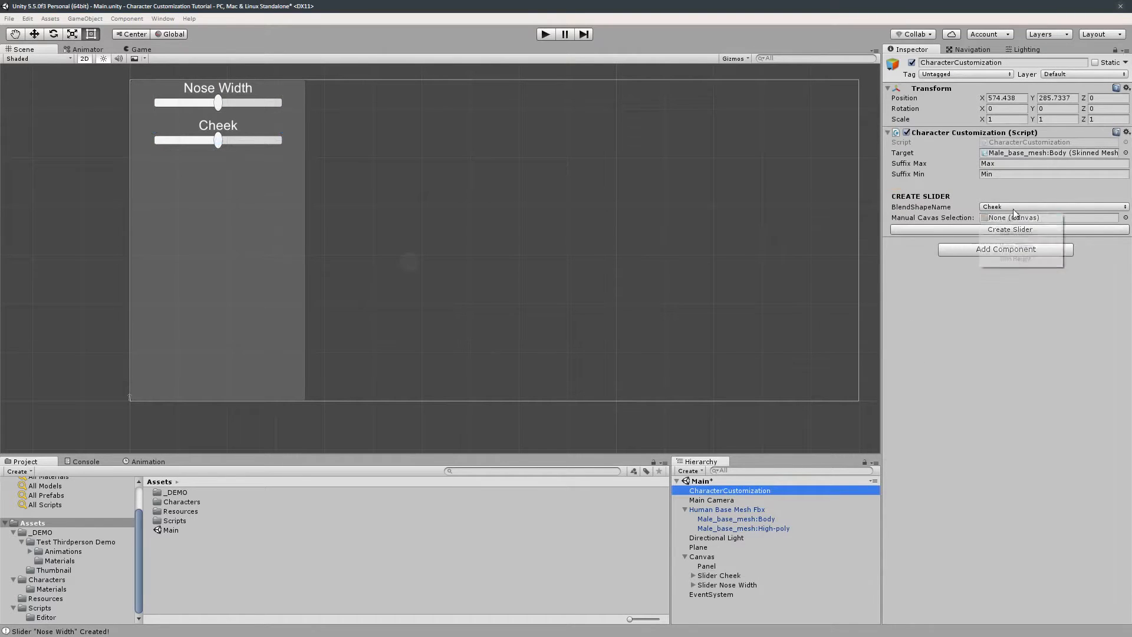
pyautogui.click(1029, 248)
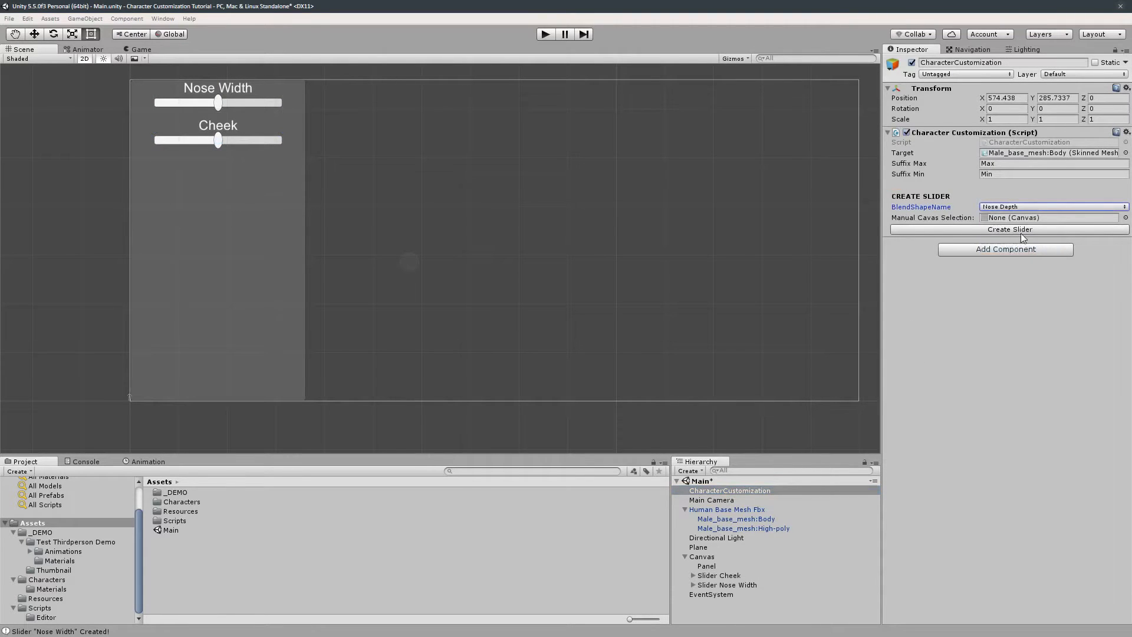
pyautogui.click(1022, 233)
pyautogui.moveTo(138, 289); pyautogui.dragTo(286, 178)
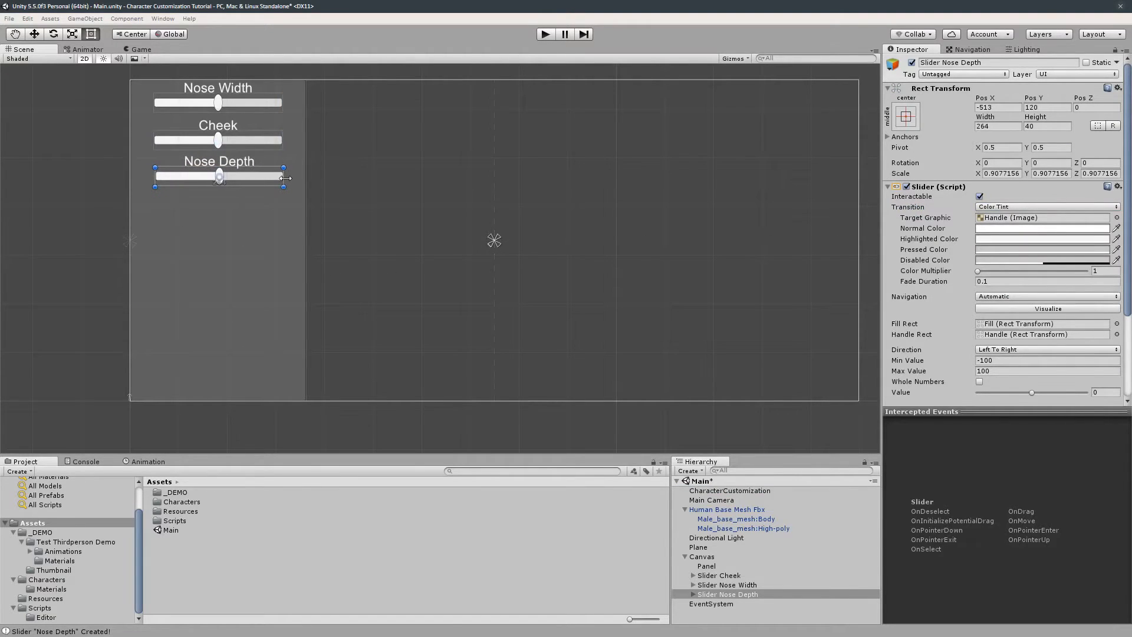
pyautogui.rightClick(711, 594)
pyautogui.moveTo(759, 581)
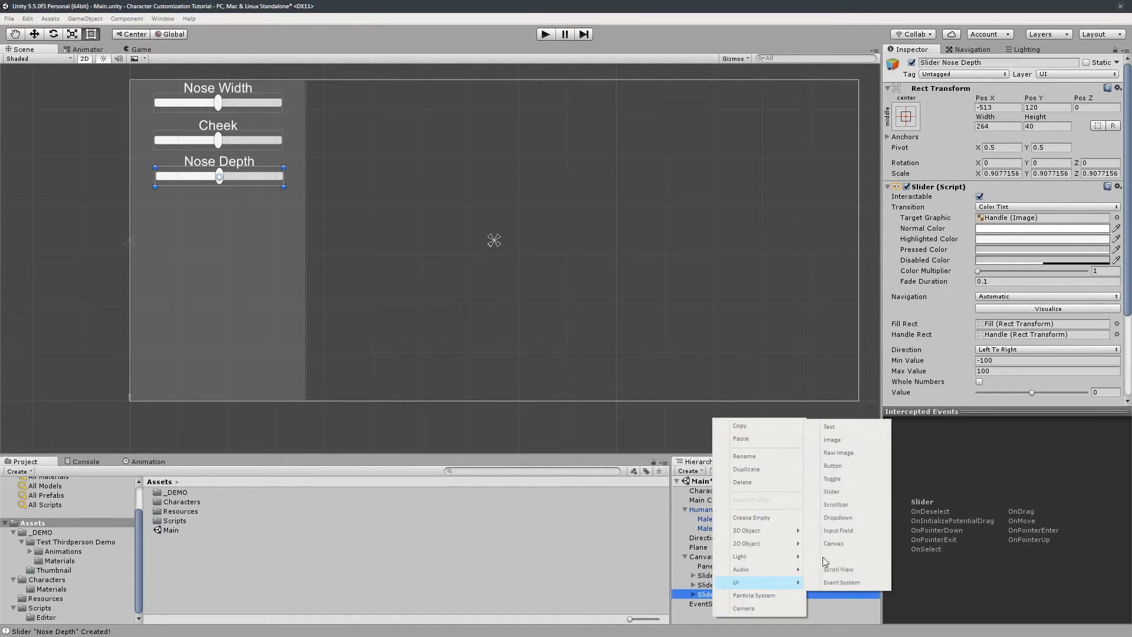
pyautogui.click(258, 199)
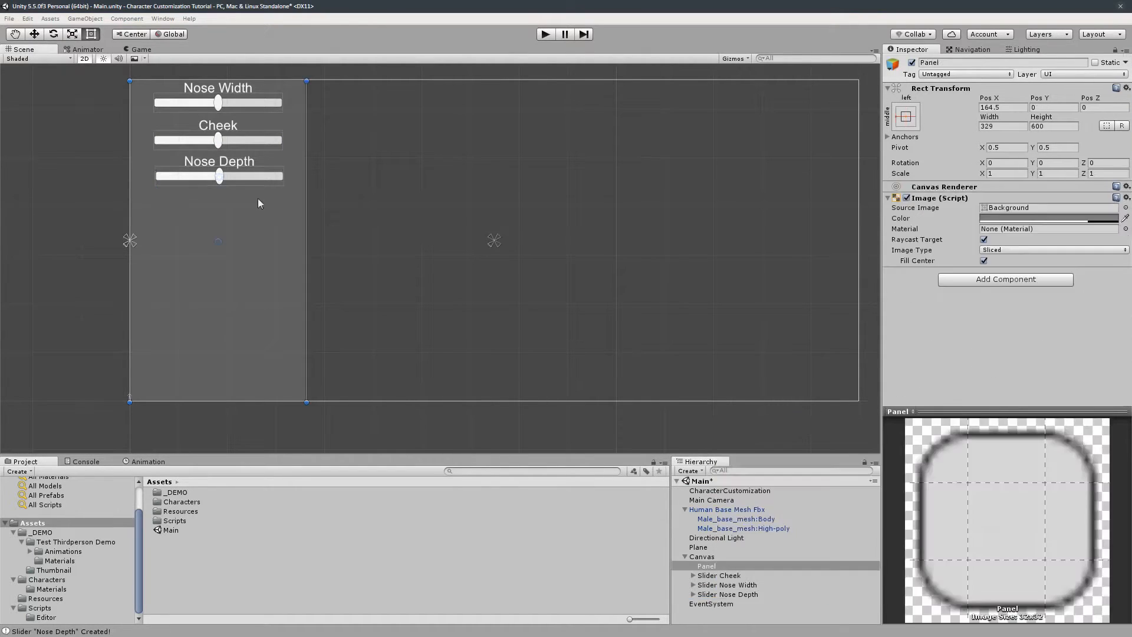
# - Inspect the Nose Depth slider's Blend Shape Slider component, switching between its Auto and Manual modes
pyautogui.click(257, 174)
pyautogui.scroll(-5, 932, 276)
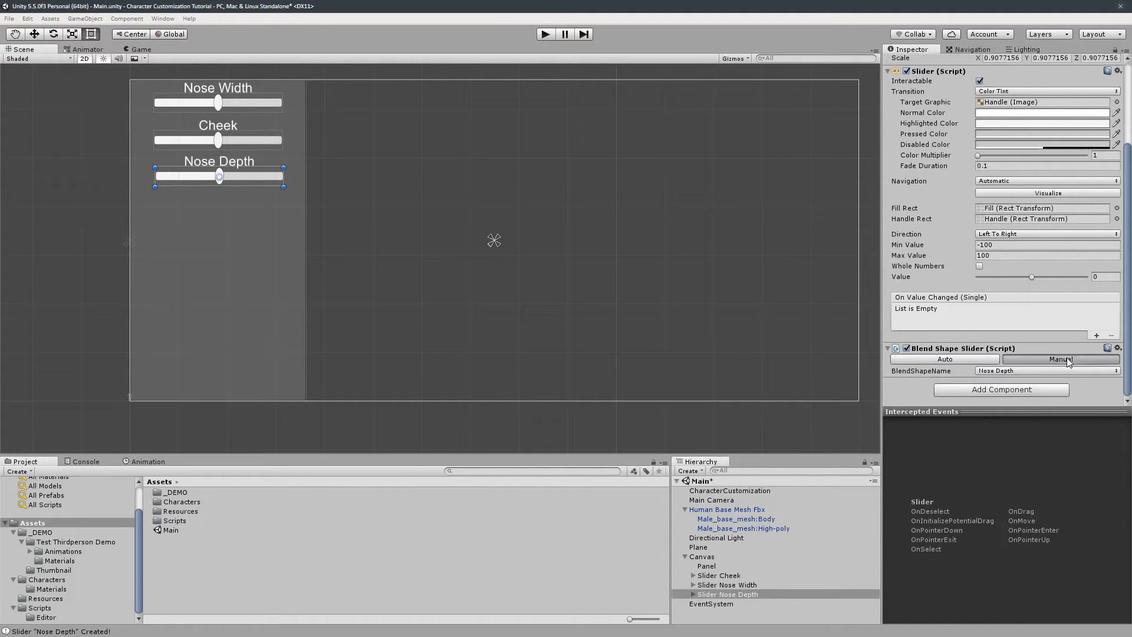
pyautogui.click(1067, 358)
pyautogui.click(983, 360)
pyautogui.click(1027, 358)
pyautogui.click(973, 358)
pyautogui.click(1025, 358)
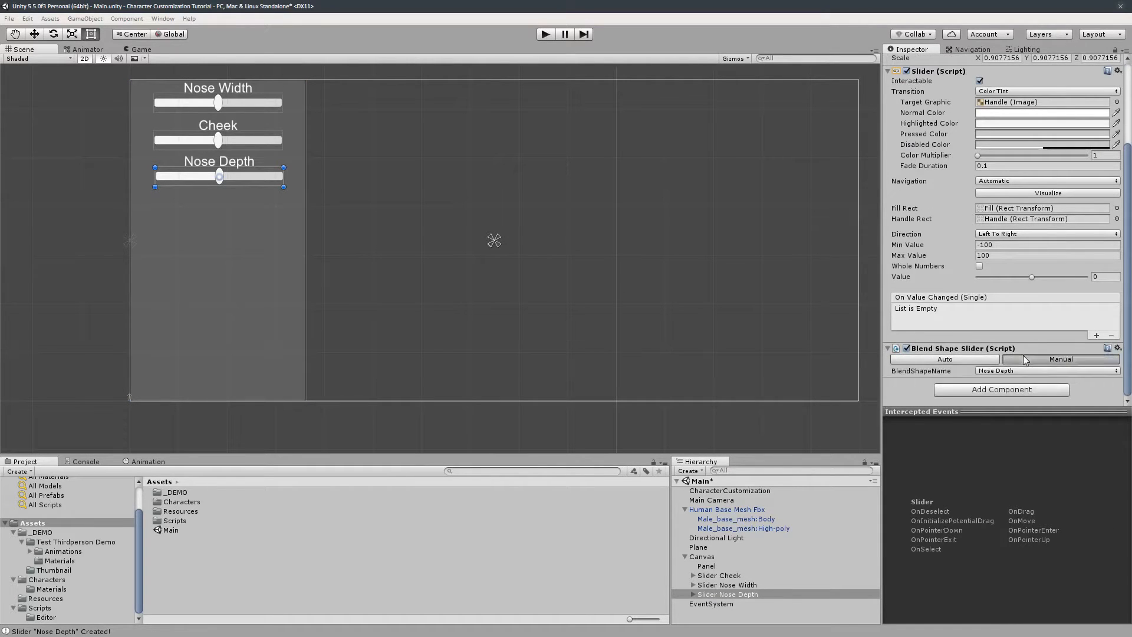
pyautogui.click(982, 358)
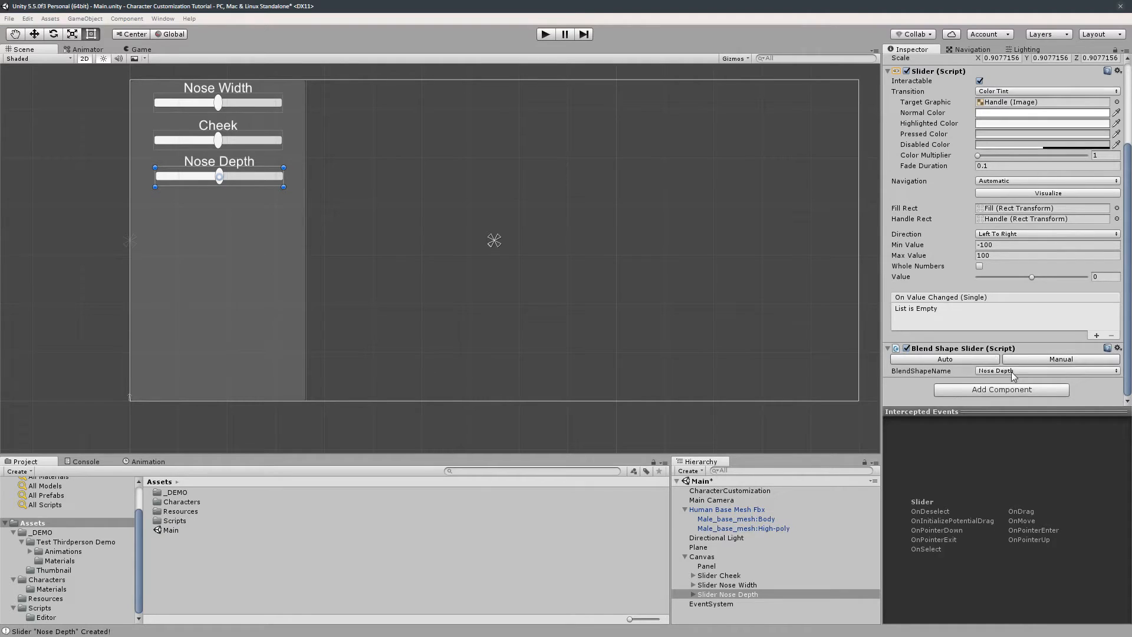
pyautogui.click(1010, 372)
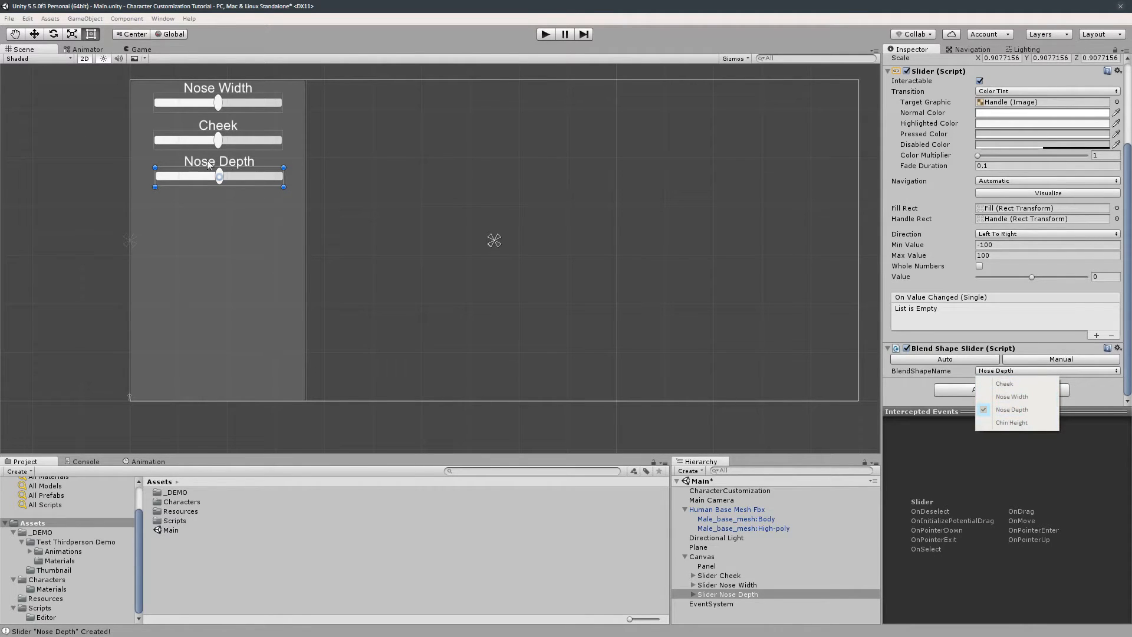
pyautogui.click(897, 389)
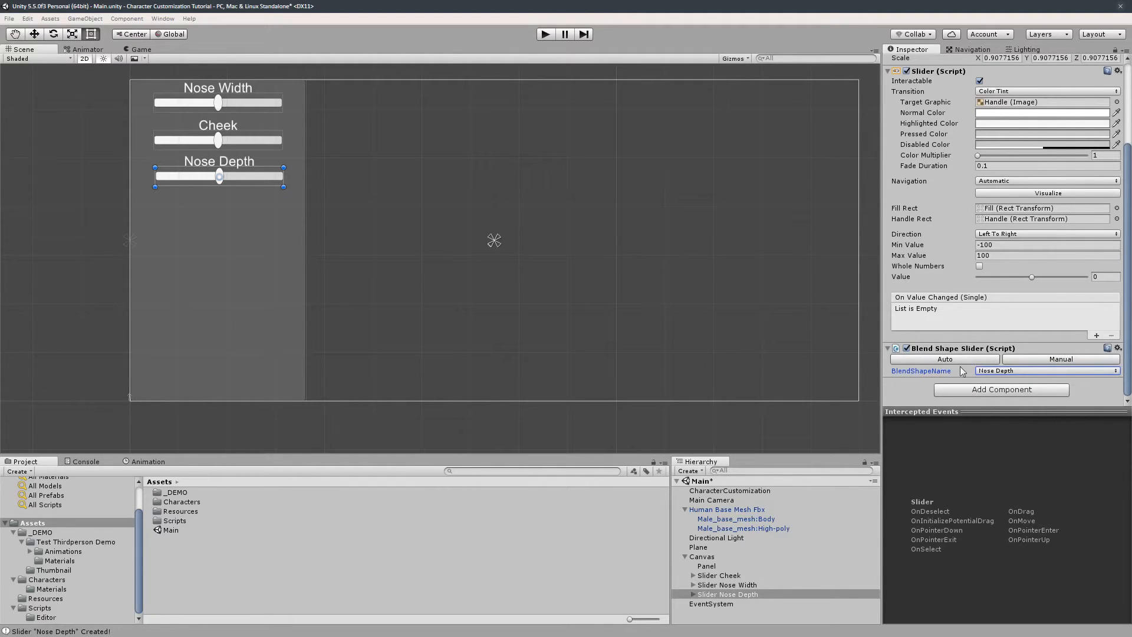
pyautogui.click(1052, 361)
pyautogui.click(976, 359)
pyautogui.click(761, 491)
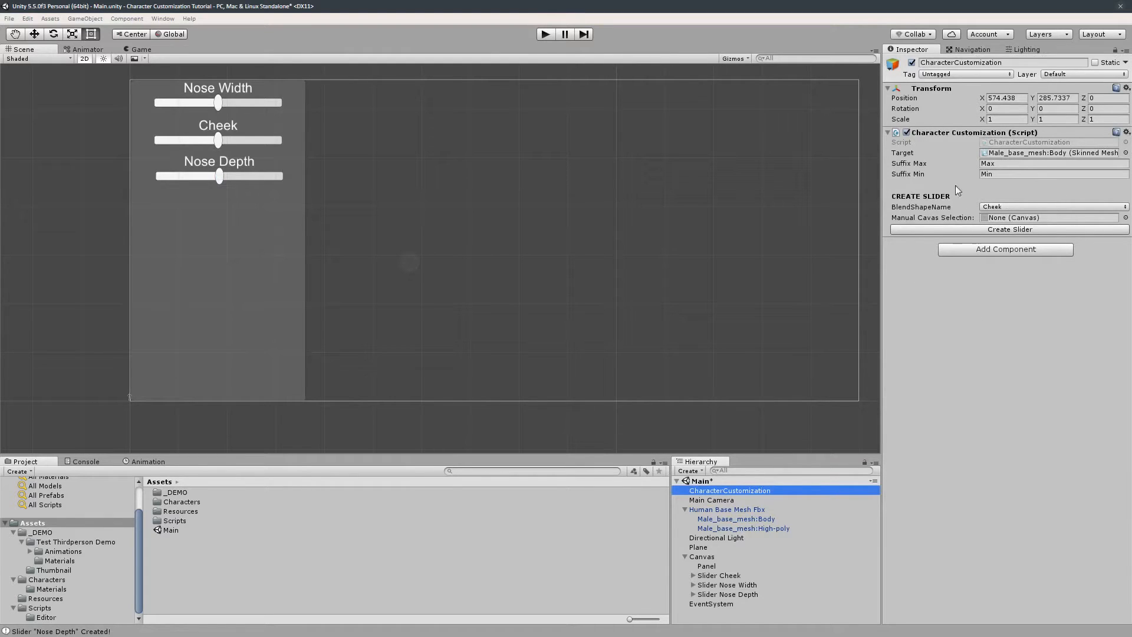
pyautogui.click(268, 177)
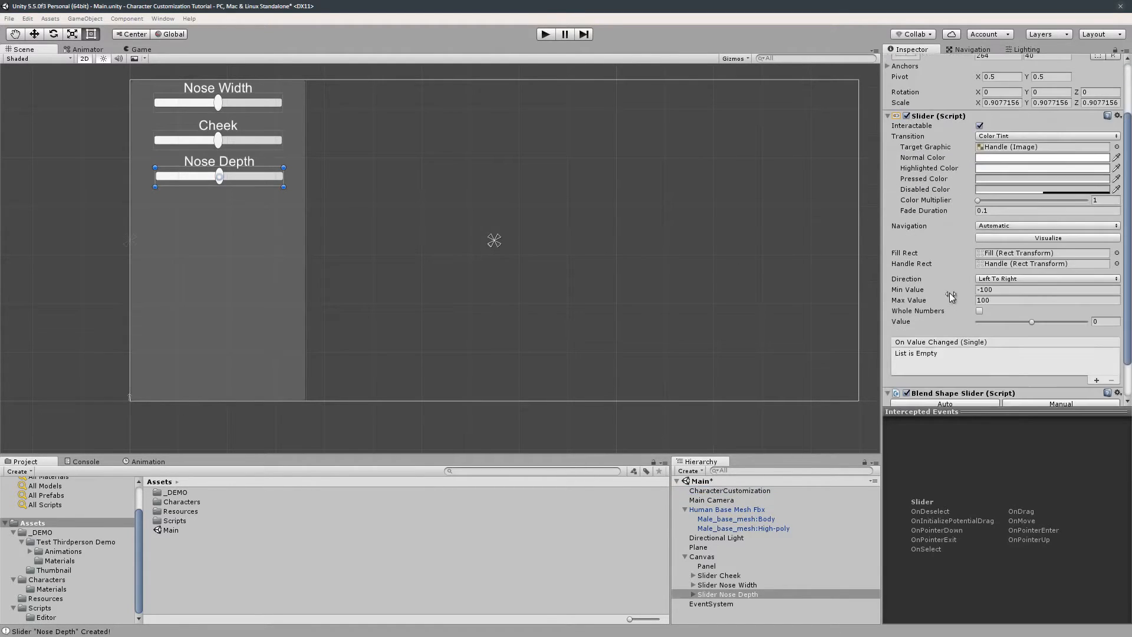
pyautogui.scroll(-1, 475, 204)
pyautogui.click(731, 491)
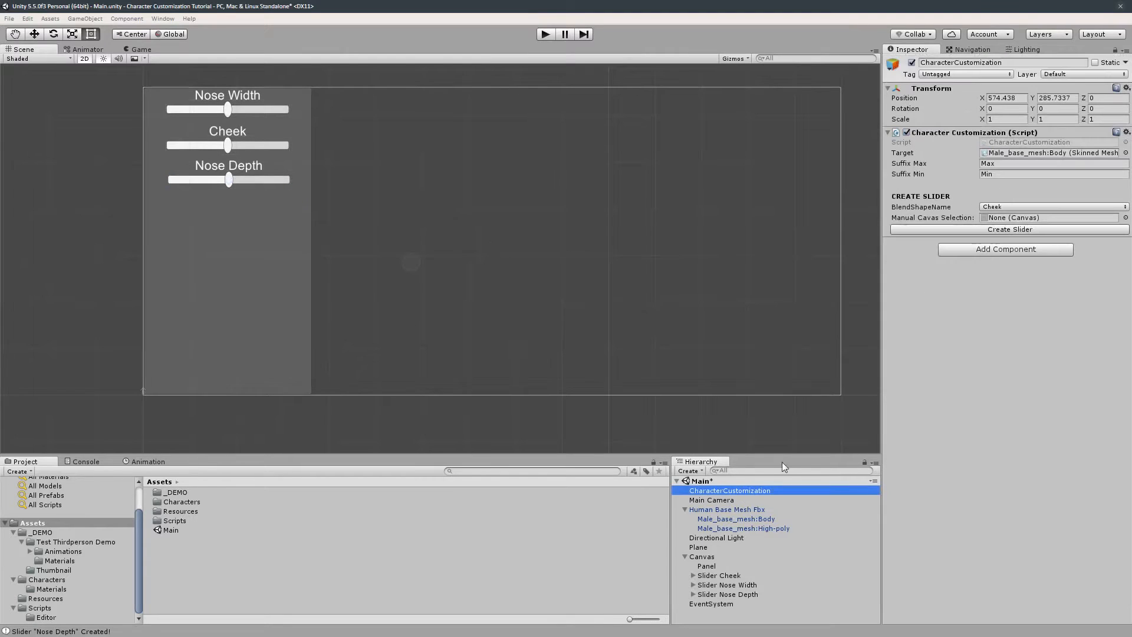
# - Create a Chin Height blend shape slider and resize it into place below the Nose Depth slider
pyautogui.click(1031, 207)
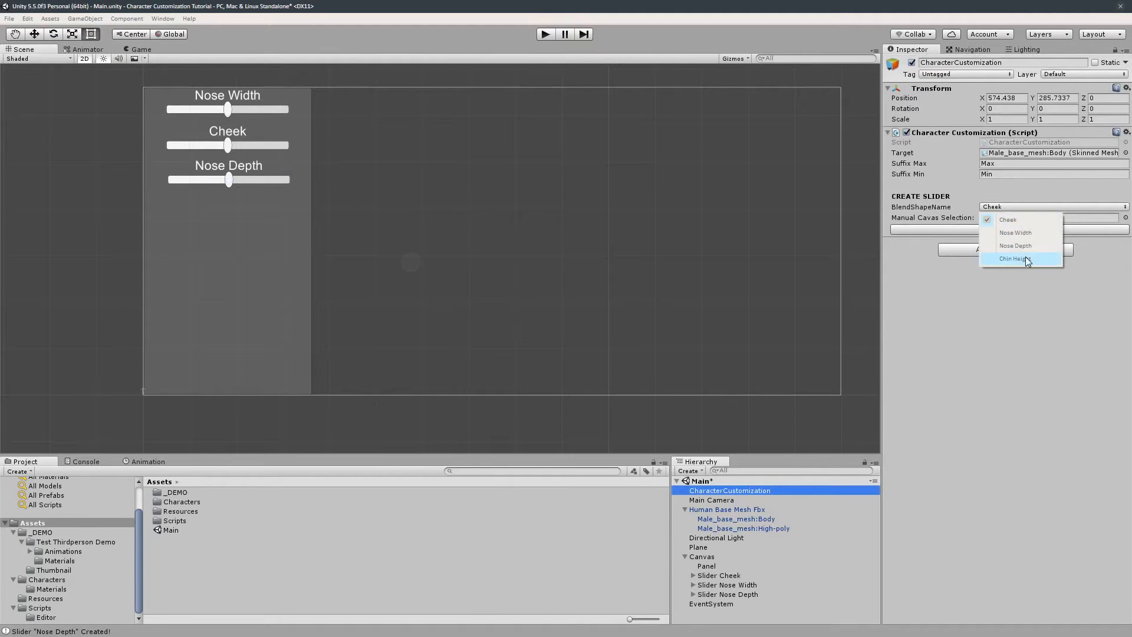
pyautogui.click(1027, 259)
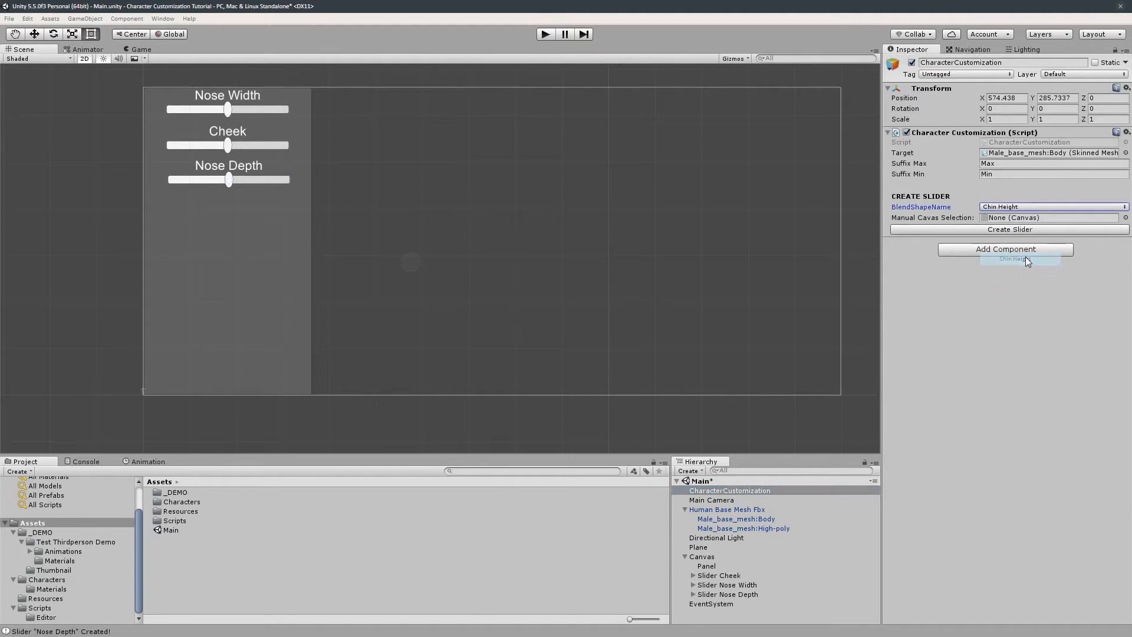
pyautogui.click(1001, 231)
pyautogui.click(152, 272)
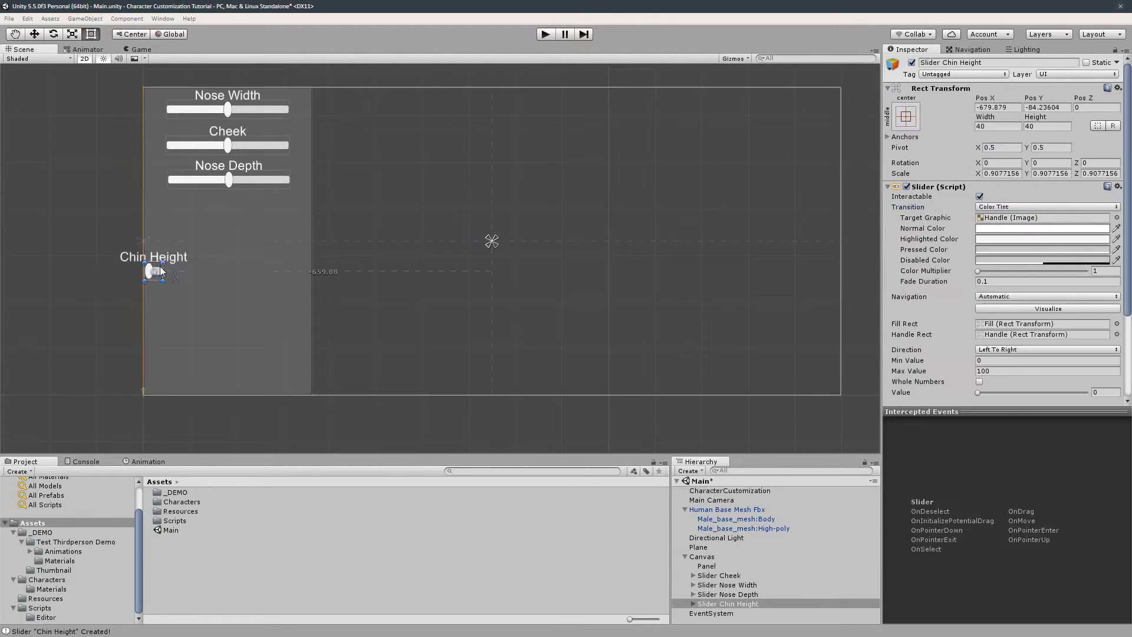
pyautogui.moveTo(160, 267); pyautogui.dragTo(291, 216)
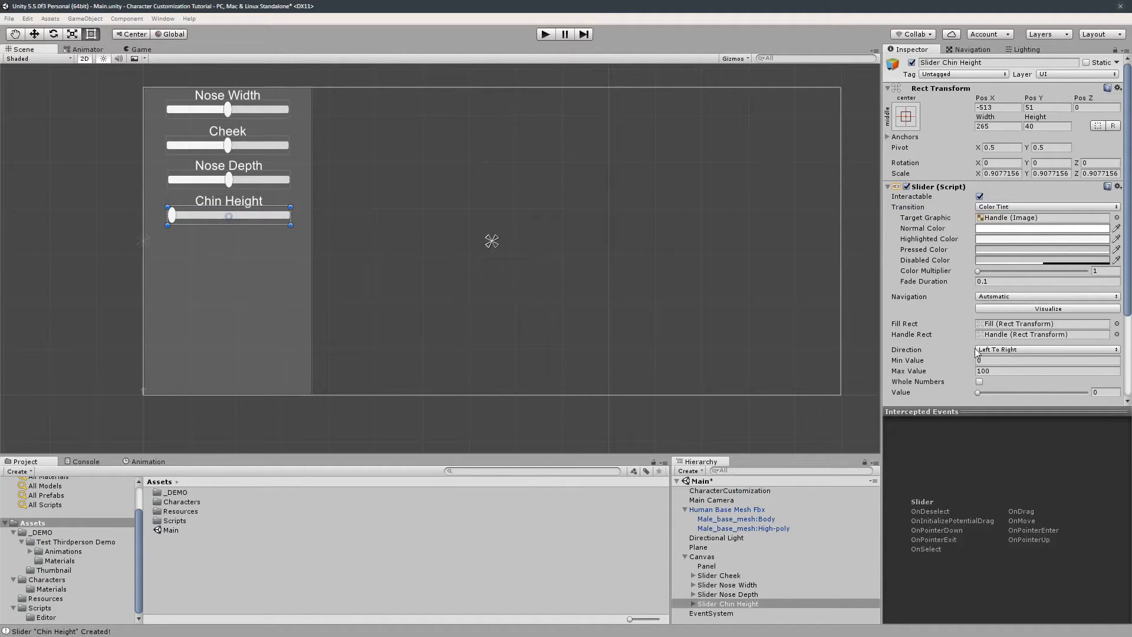
# - Set the Chin Height slider's Min Value to 100 and Max Value to 0
pyautogui.click(993, 360)
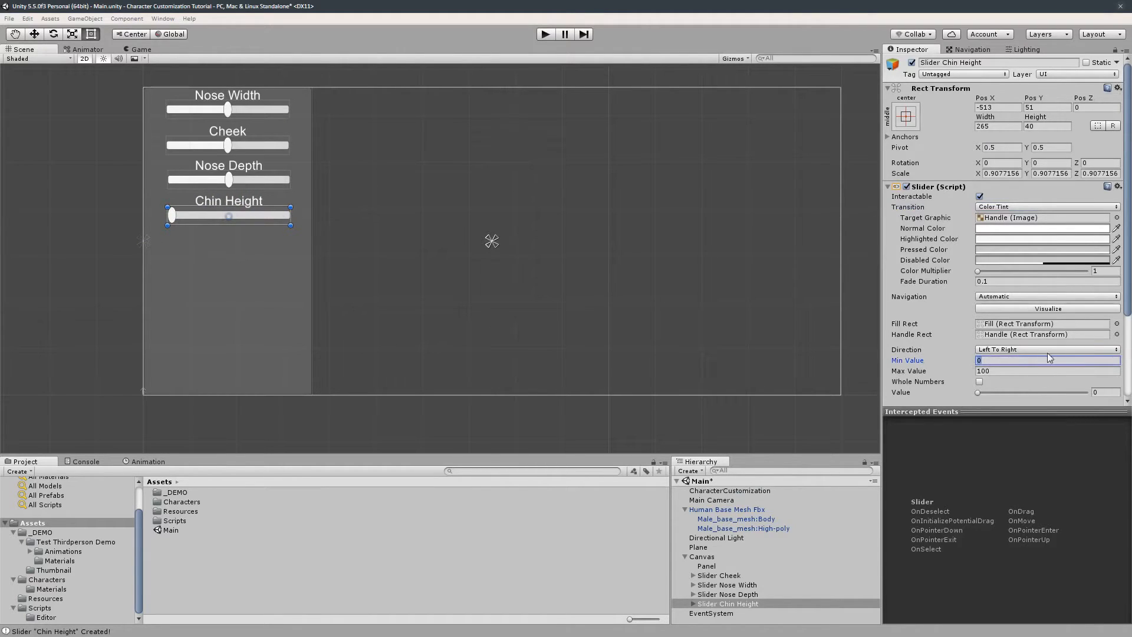
pyautogui.write('100')
pyautogui.press('Tab')
pyautogui.write('0')
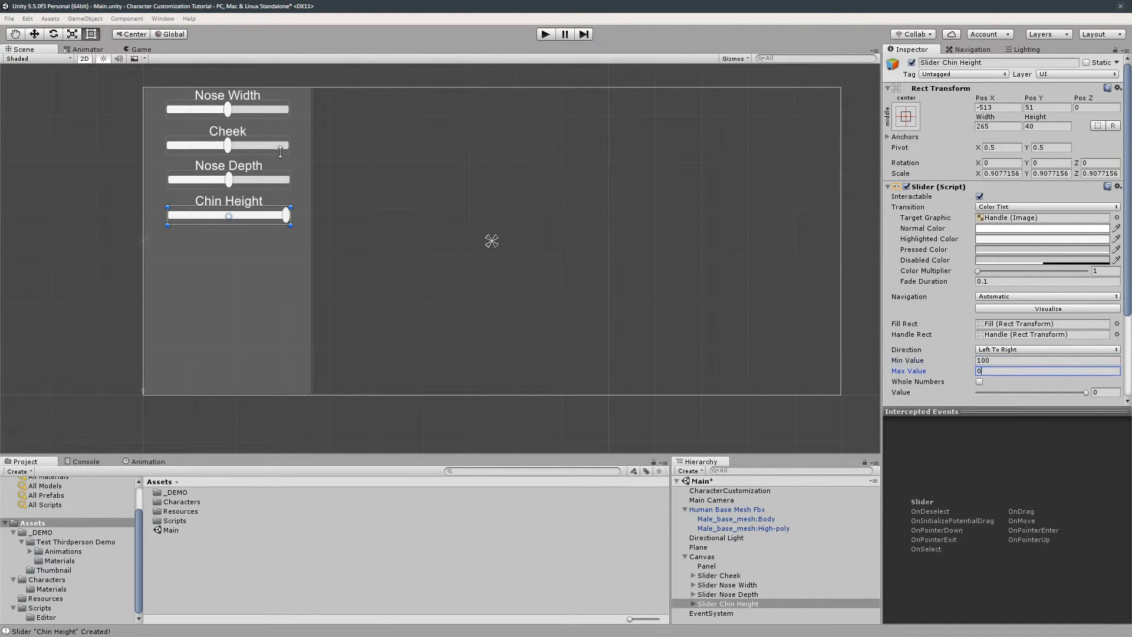
# - Run play mode and test each face slider's effect on the character's head
pyautogui.click(546, 34)
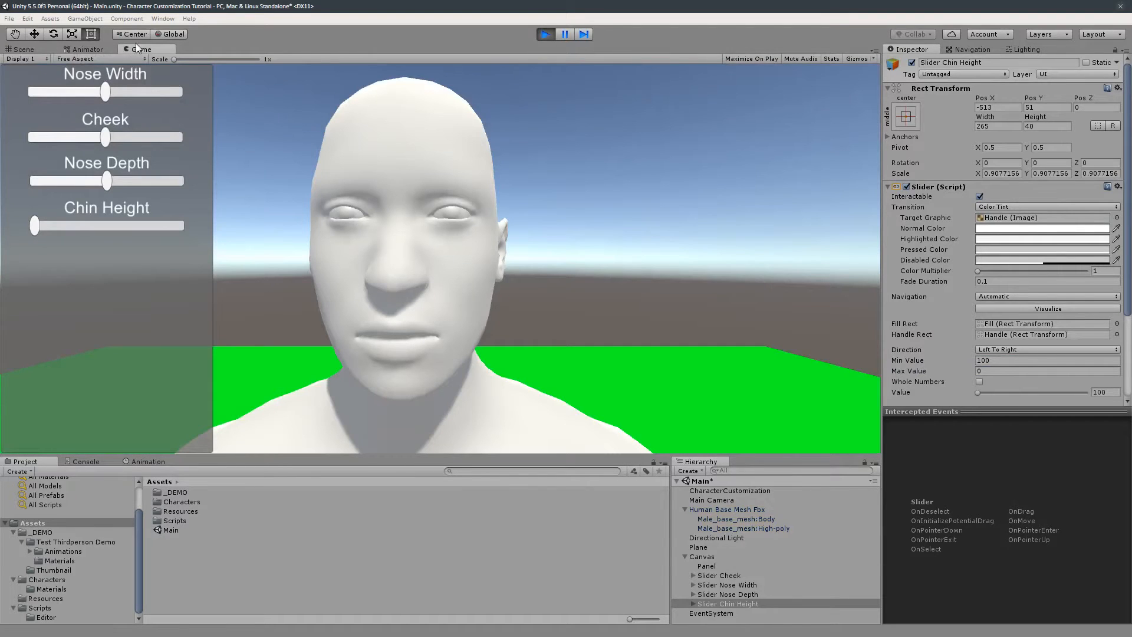
pyautogui.moveTo(107, 93); pyautogui.dragTo(140, 93)
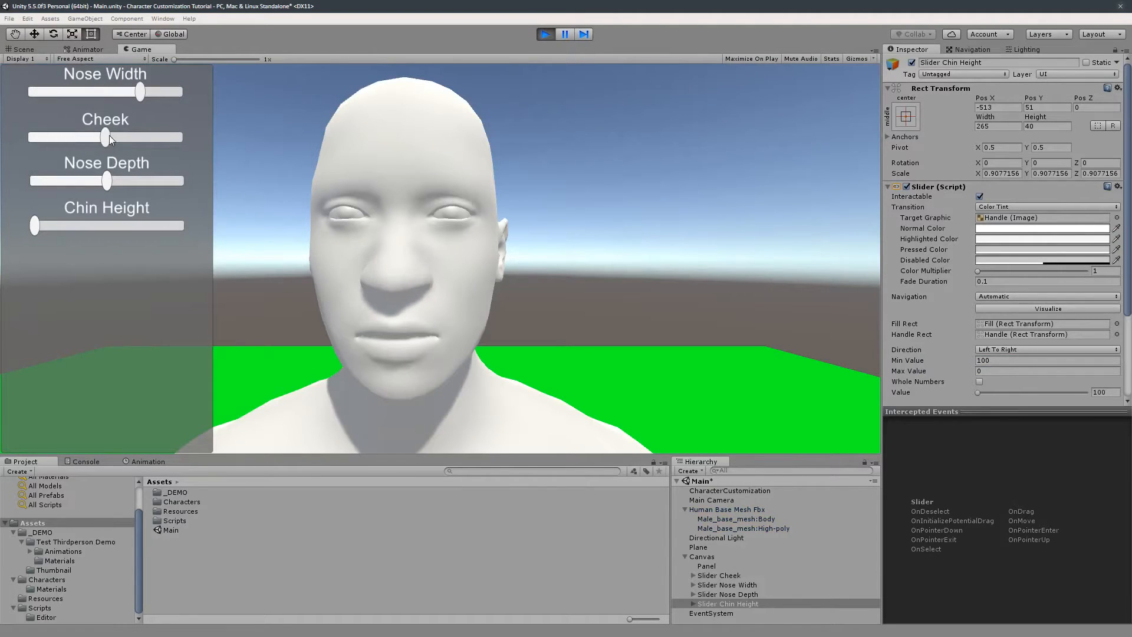
pyautogui.moveTo(107, 137); pyautogui.dragTo(30, 148)
pyautogui.moveTo(106, 181); pyautogui.dragTo(30, 186)
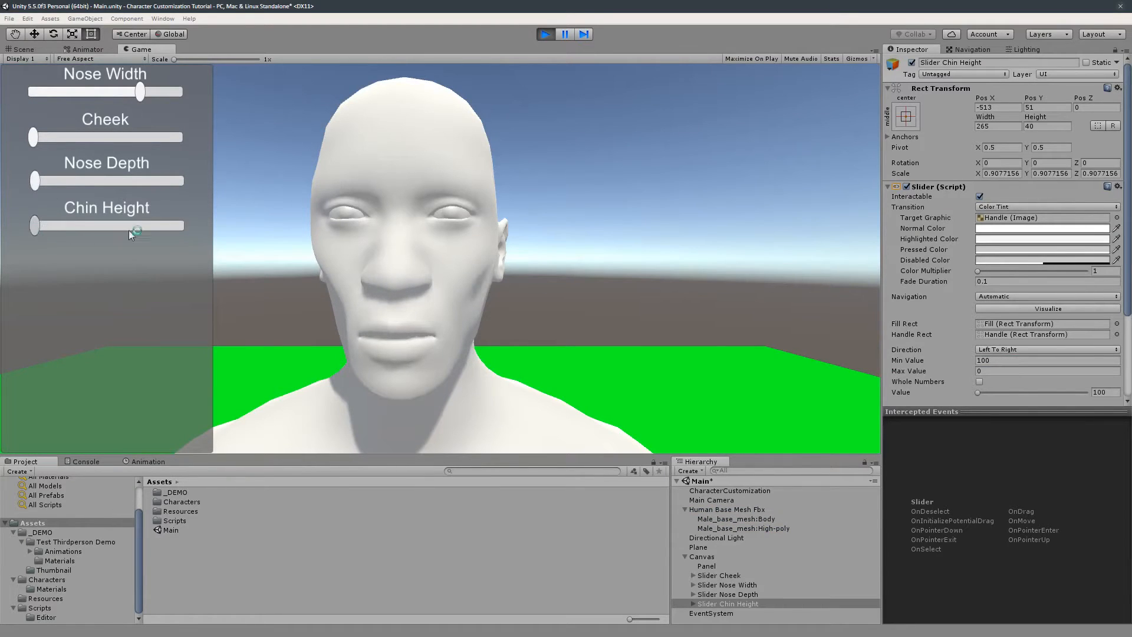
pyautogui.moveTo(131, 234); pyautogui.dragTo(4, 228)
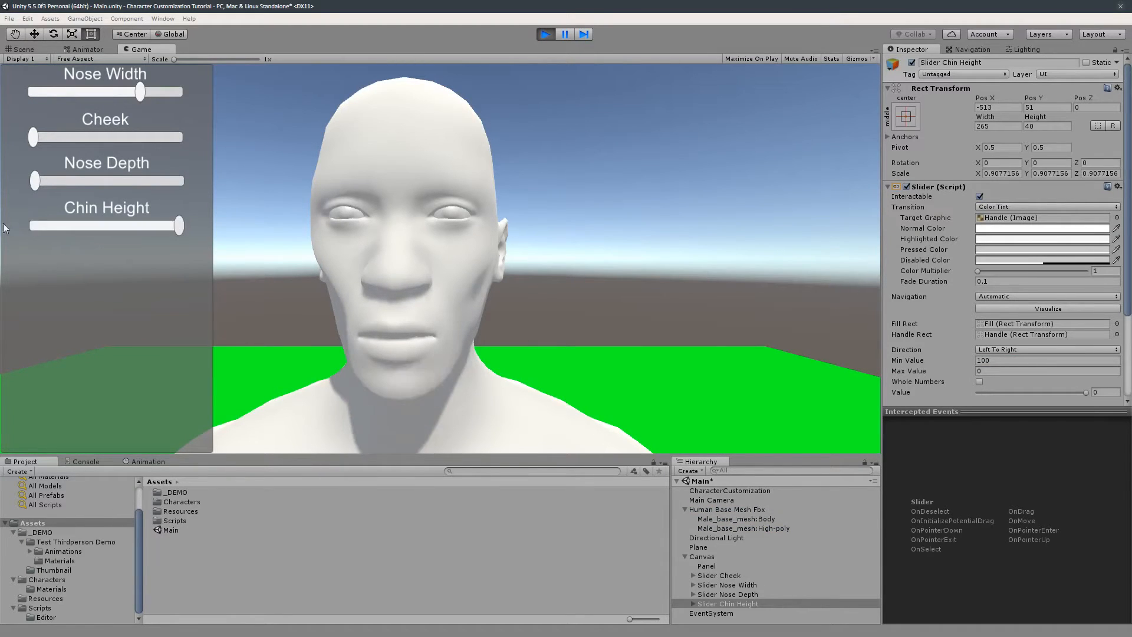
pyautogui.moveTo(178, 228)
pyautogui.mouseDown()
pyautogui.moveTo(28, 227)
pyautogui.moveTo(179, 226)
pyautogui.mouseUp()
pyautogui.click(546, 33)
# - Set the Chin Height slider's Min Value to 0 and Max Value to 100
pyautogui.click(997, 360)
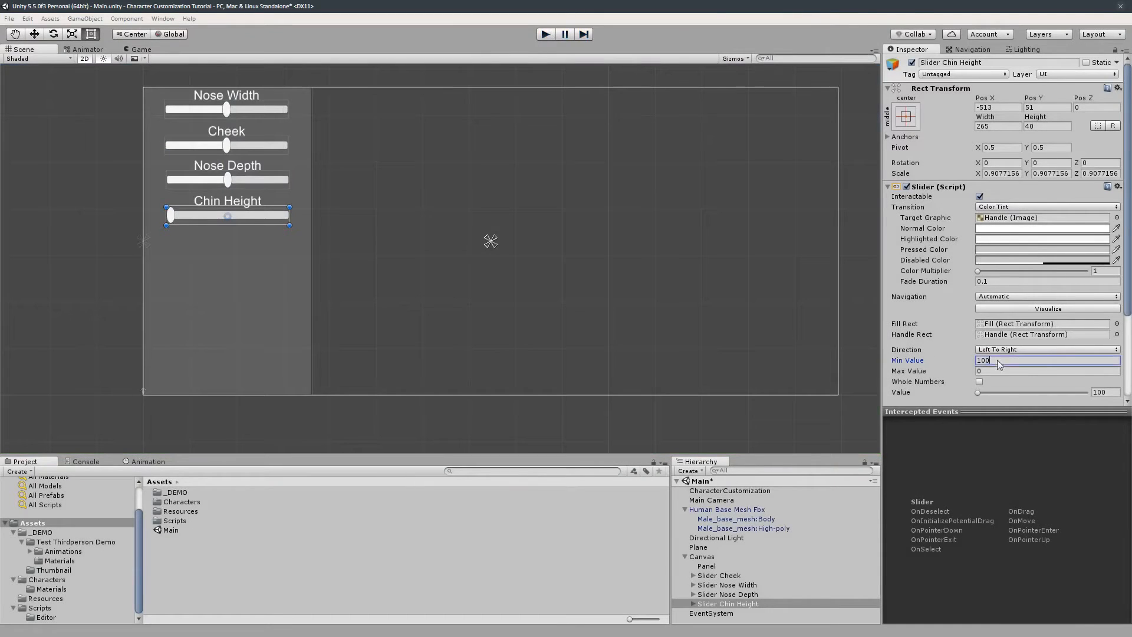
pyautogui.write('0')
pyautogui.press('Tab')
pyautogui.write('100')
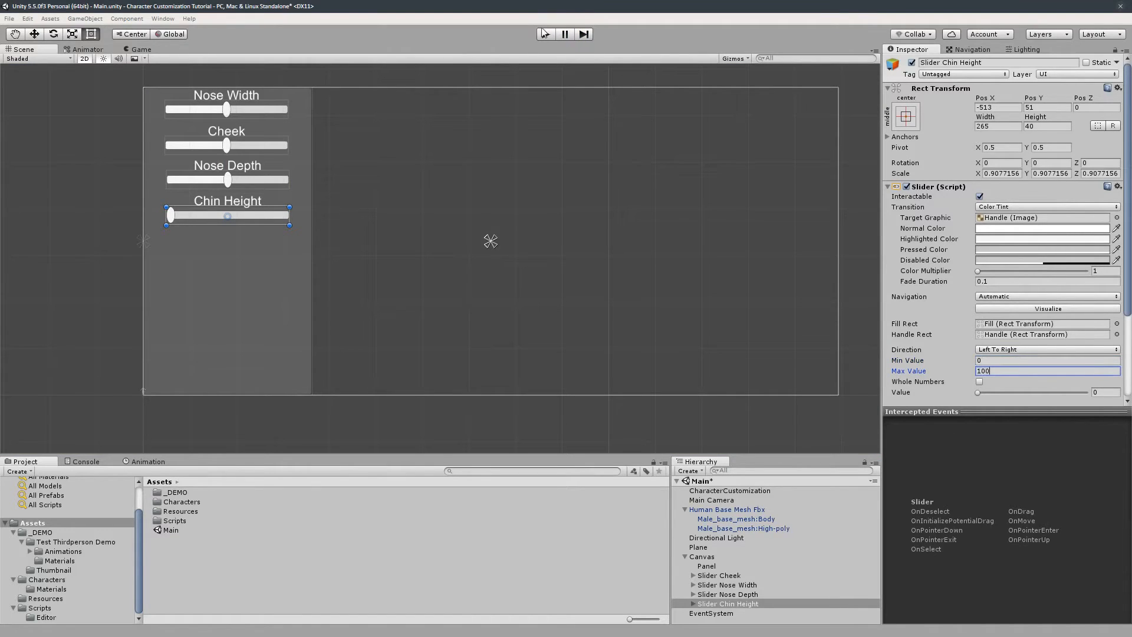
# - Run play mode again and test the Chin Height, Nose Depth, Cheek and Nose Width sliders
pyautogui.click(545, 34)
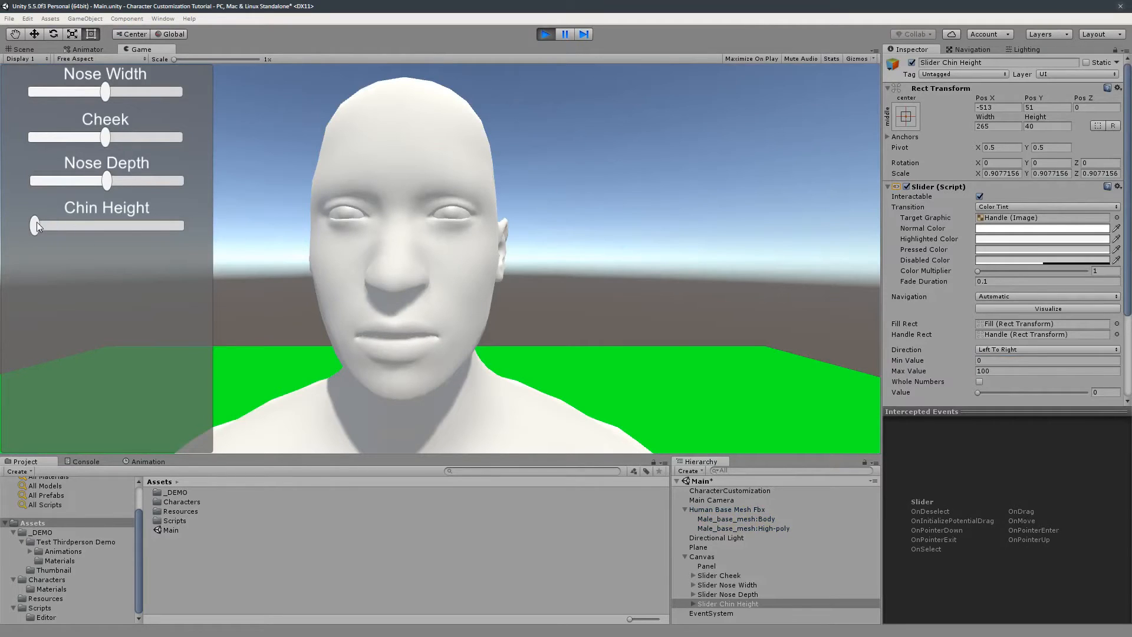
pyautogui.moveTo(37, 222); pyautogui.dragTo(184, 227)
pyautogui.moveTo(108, 179); pyautogui.dragTo(184, 182)
pyautogui.moveTo(104, 139); pyautogui.dragTo(33, 137)
pyautogui.moveTo(101, 94); pyautogui.dragTo(217, 119)
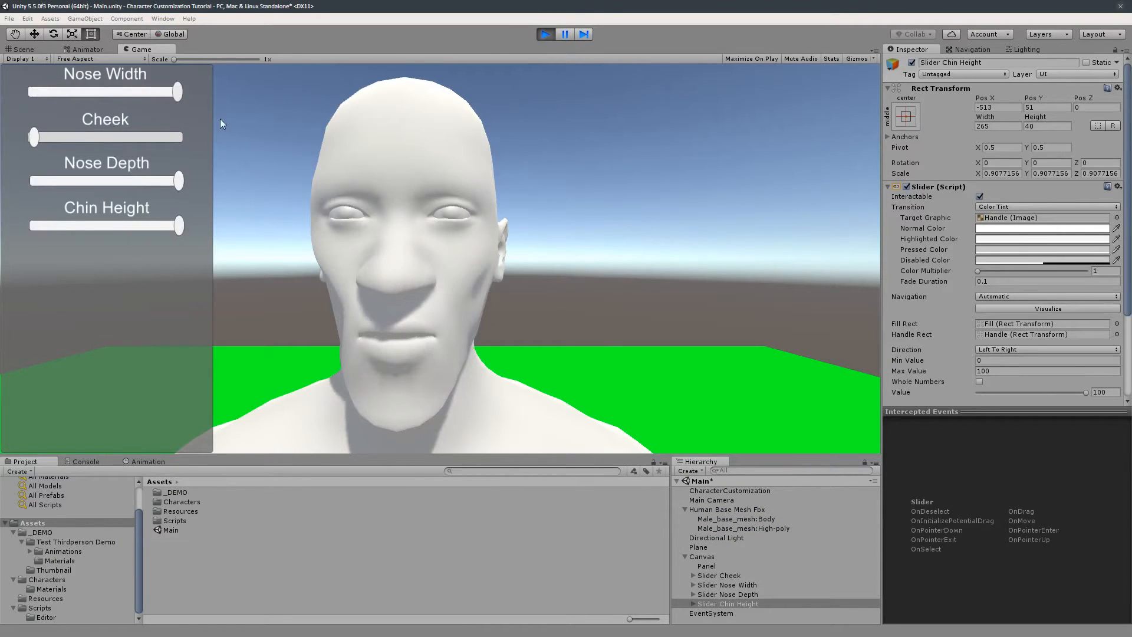
pyautogui.click(553, 34)
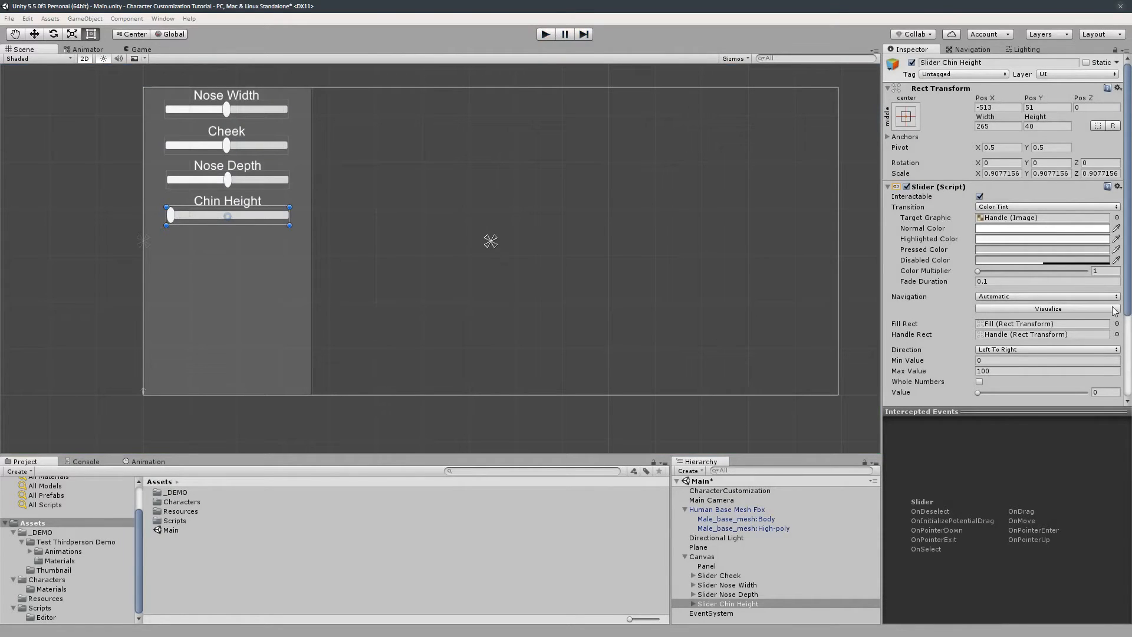
pyautogui.click(996, 362)
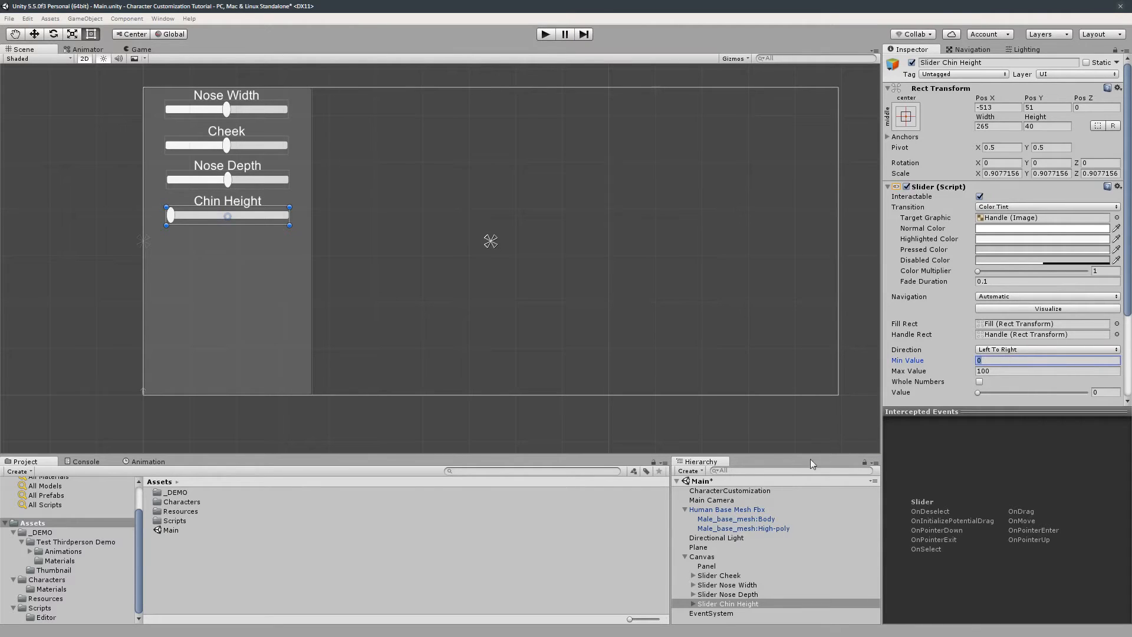
pyautogui.click(766, 491)
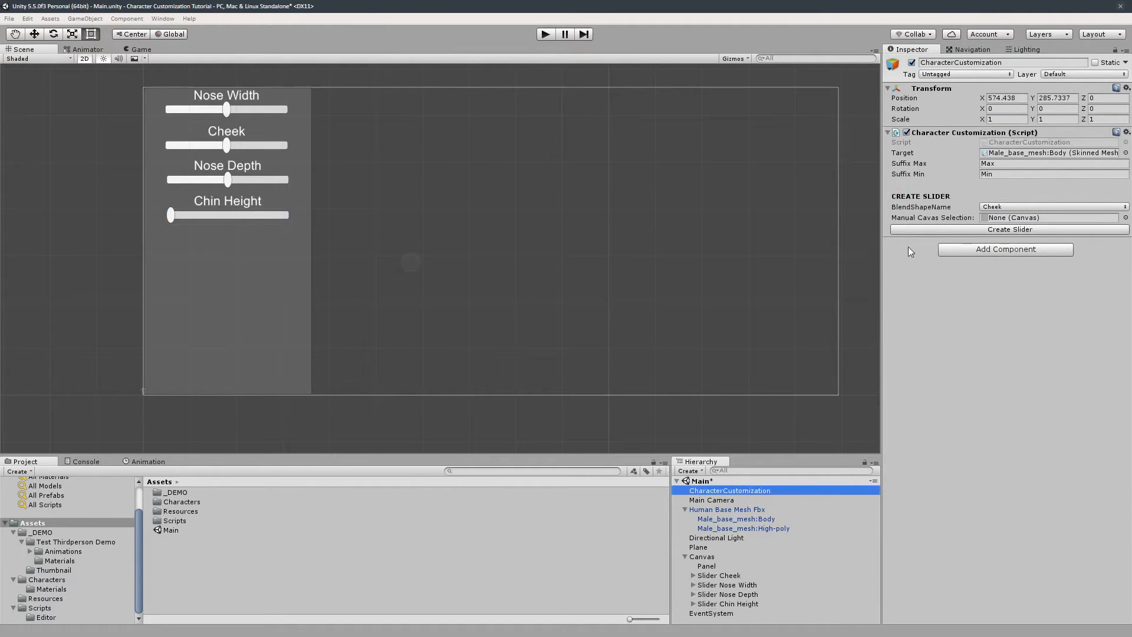
pyautogui.click(1033, 207)
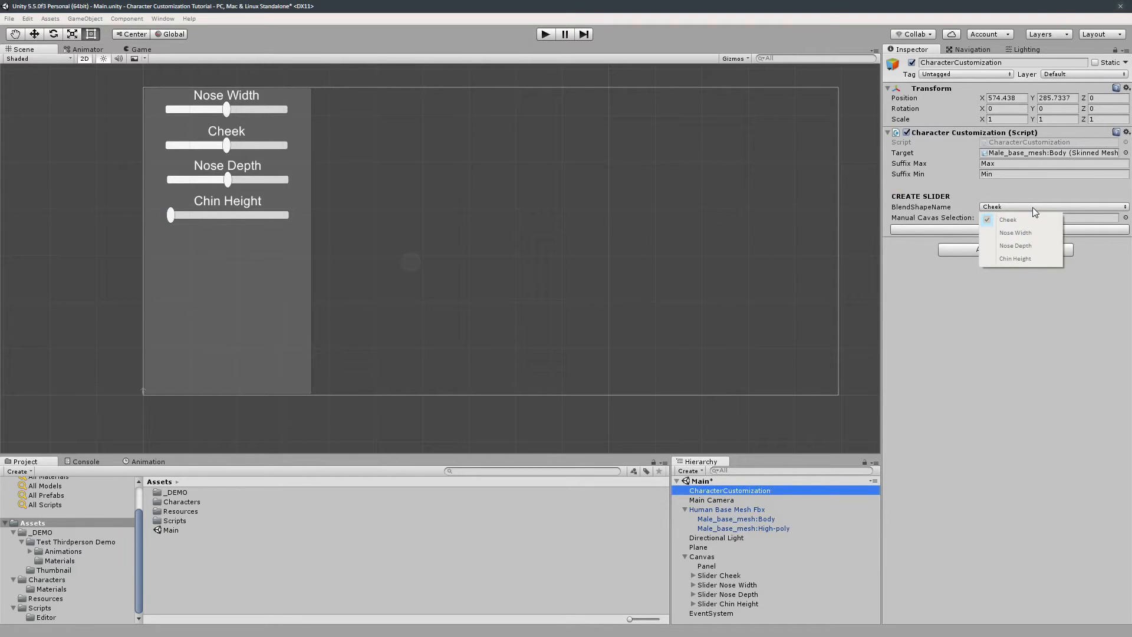
# - Open the Thirdperson Blendshape Test scene from the _DEMO > Test Thirdperson Demo folder
pyautogui.click(282, 571)
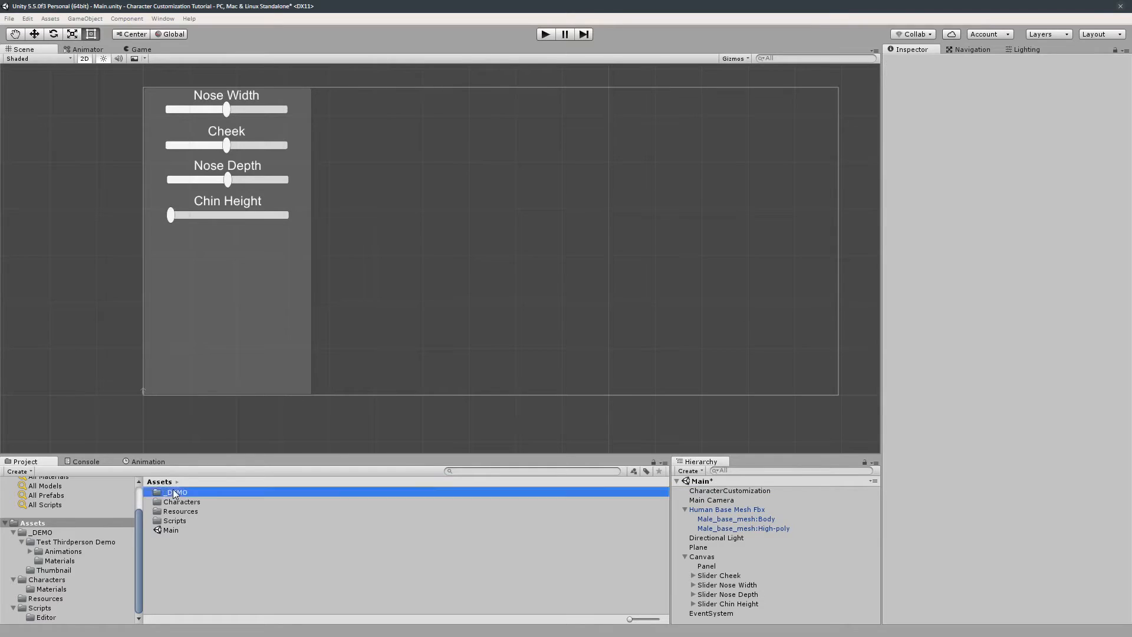
pyautogui.doubleClick(176, 493)
pyautogui.click(158, 482)
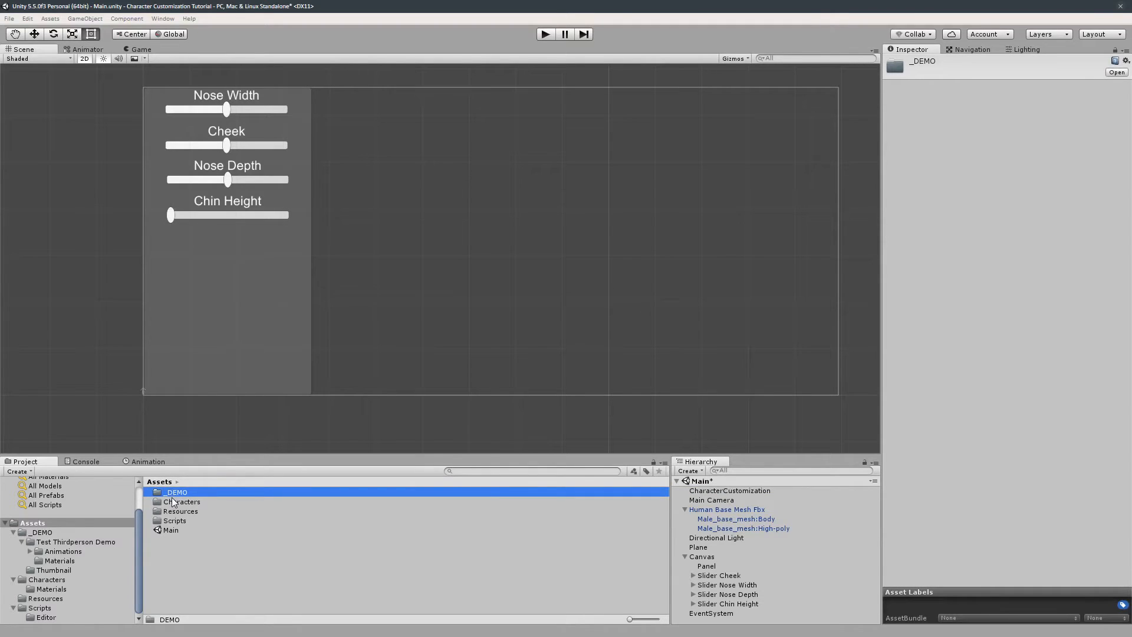
pyautogui.doubleClick(173, 495)
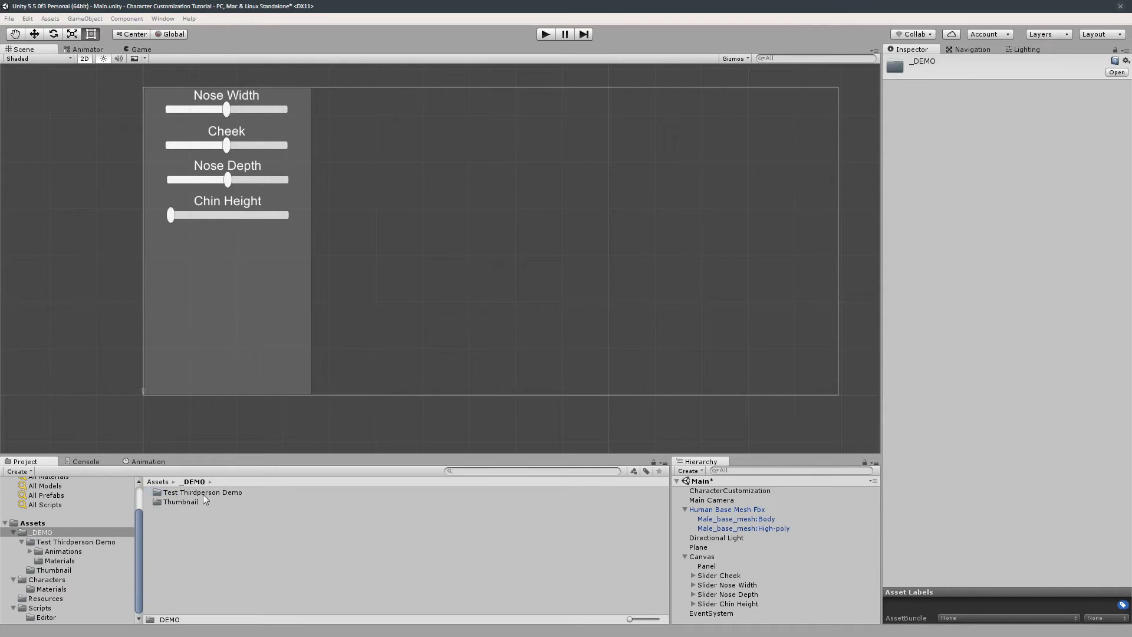
pyautogui.click(186, 502)
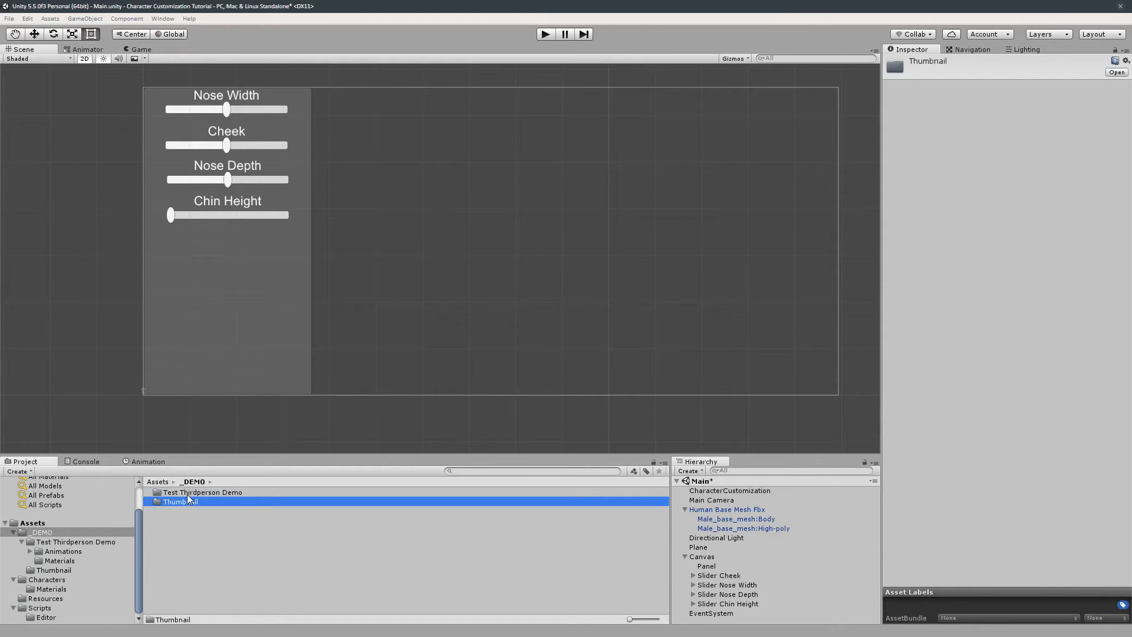
pyautogui.click(189, 494)
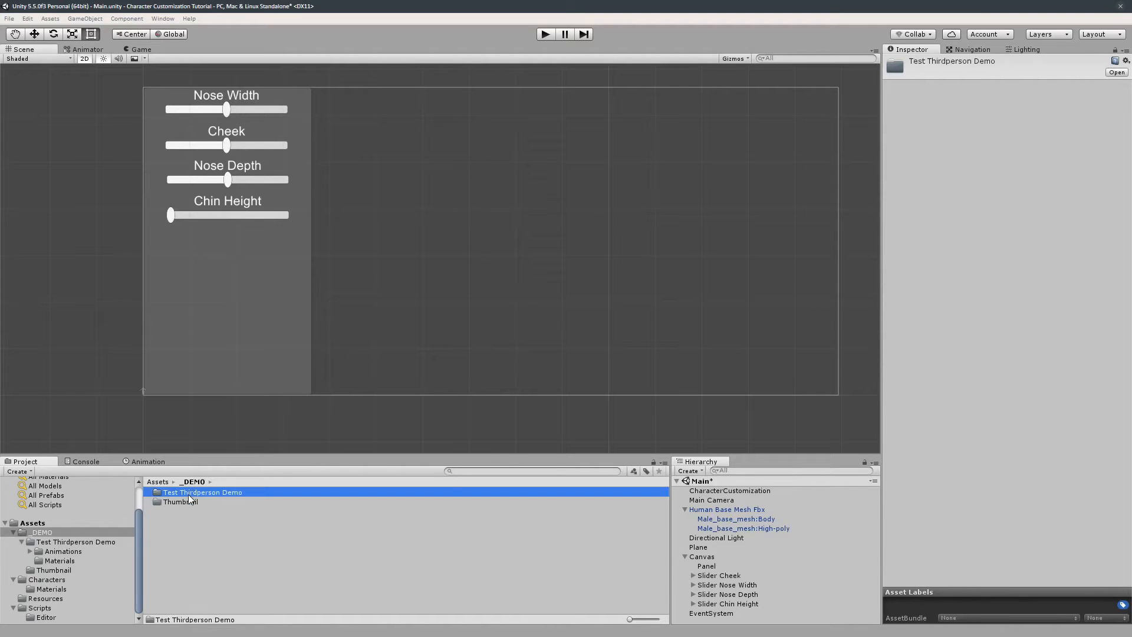
pyautogui.doubleClick(183, 493)
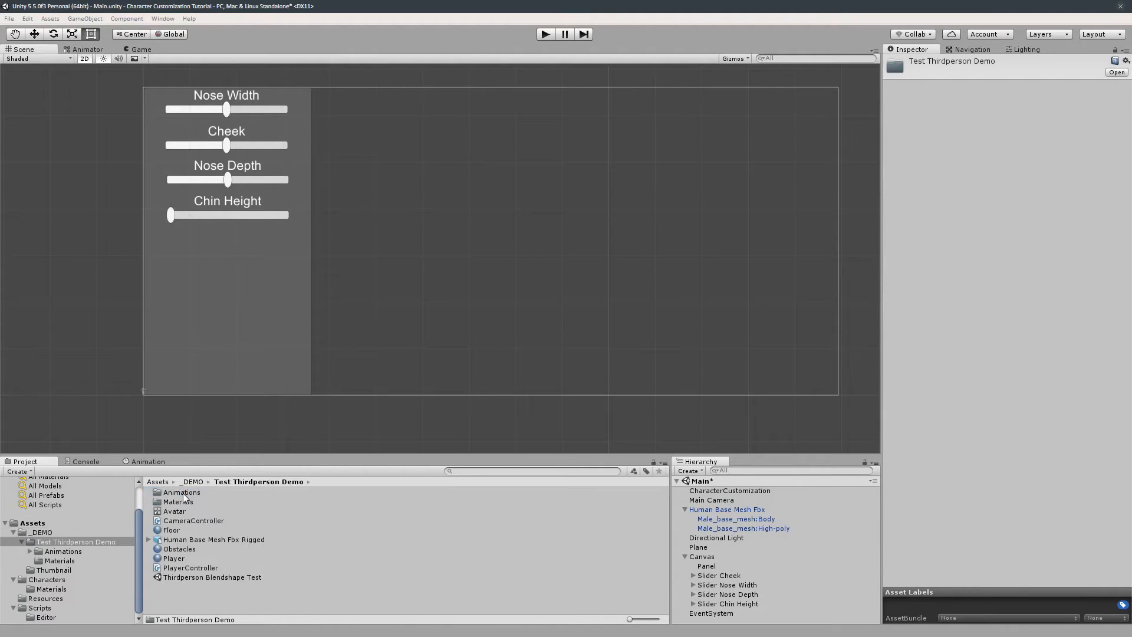
pyautogui.click(214, 578)
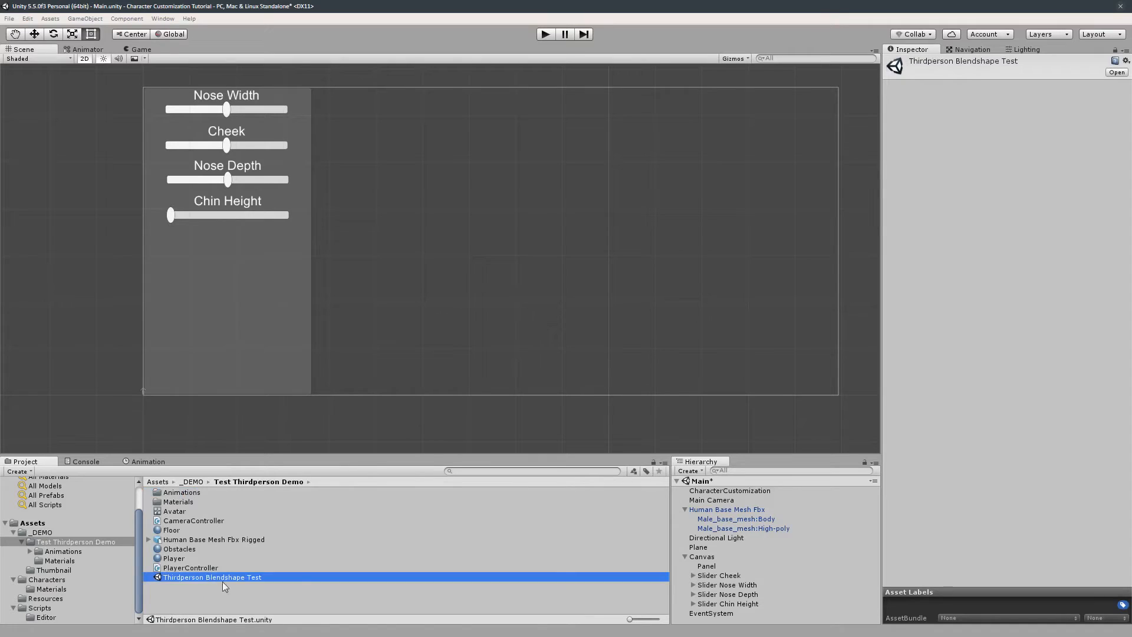
pyautogui.click(222, 580)
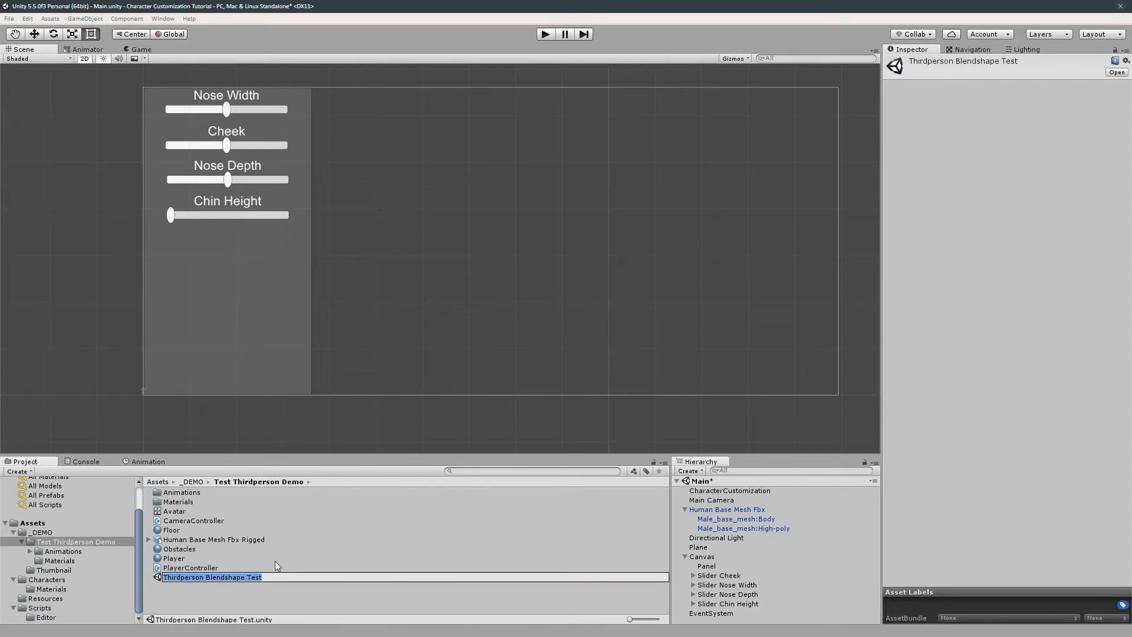
pyautogui.doubleClick(242, 579)
pyautogui.click(594, 349)
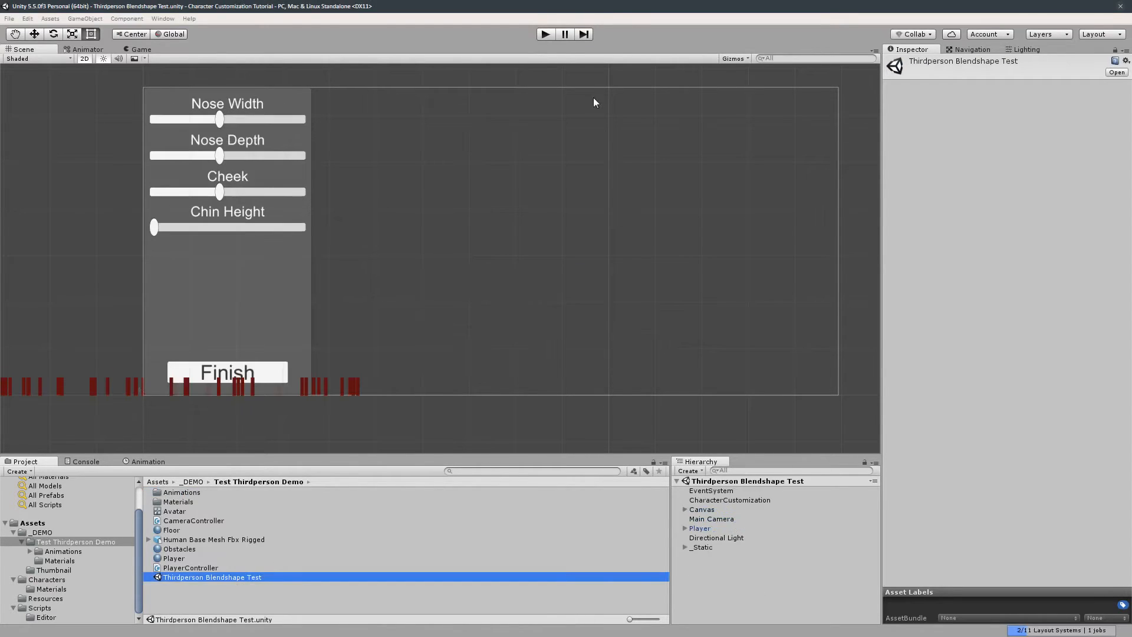
# - Play the demo scene and test the Nose Width, Nose Depth, Cheek and Chin Height sliders on the face
pyautogui.click(546, 33)
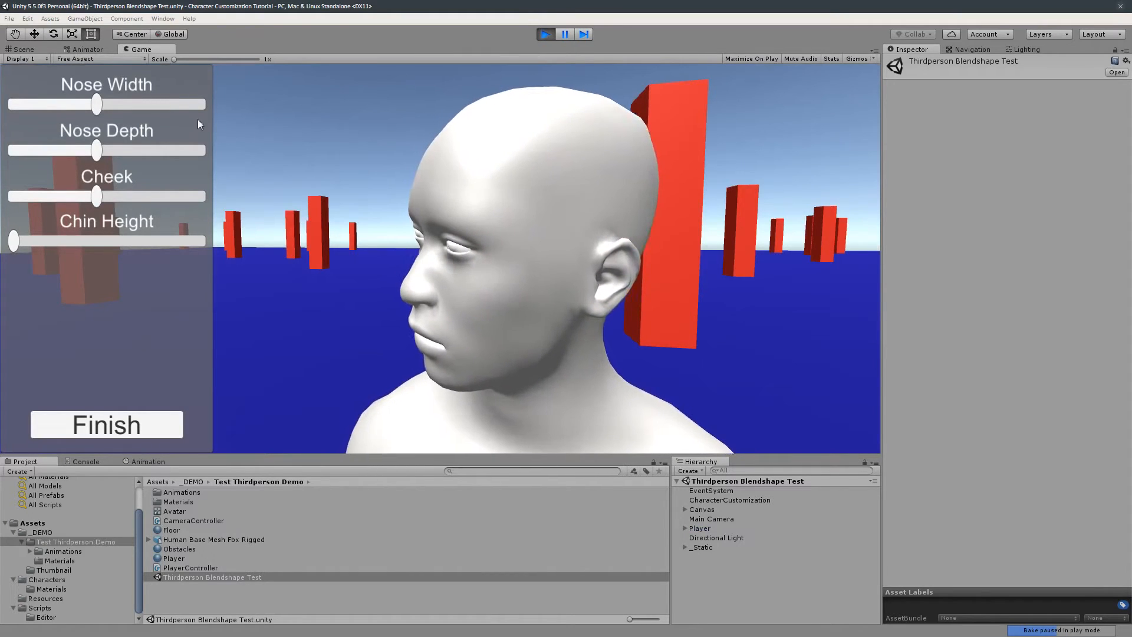
pyautogui.moveTo(96, 104); pyautogui.dragTo(14, 106)
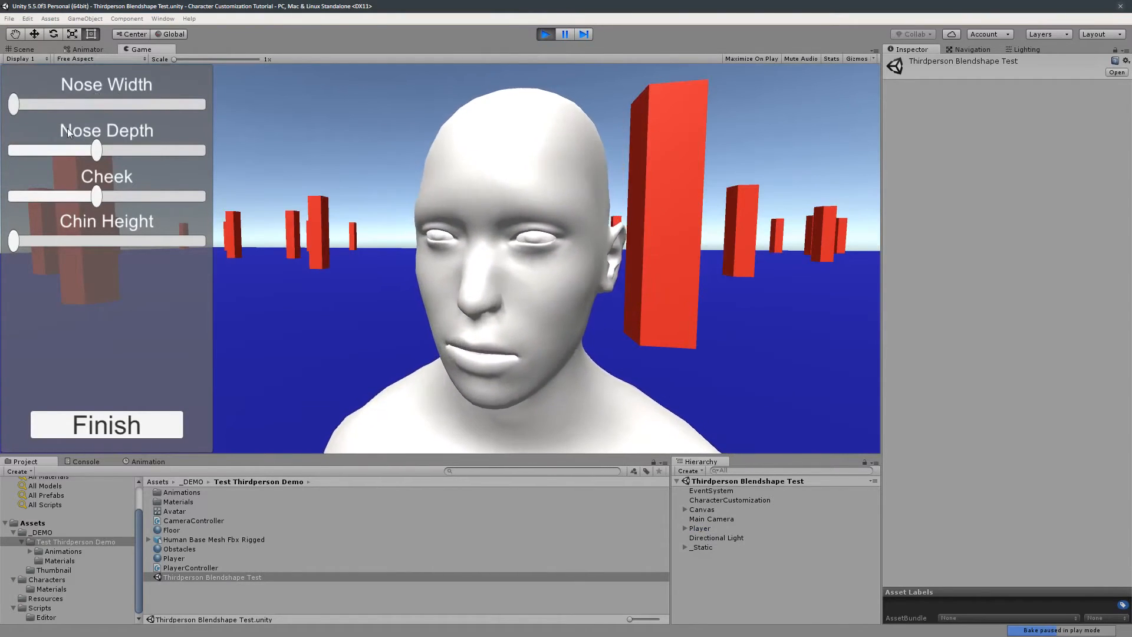
pyautogui.moveTo(99, 151); pyautogui.dragTo(222, 158)
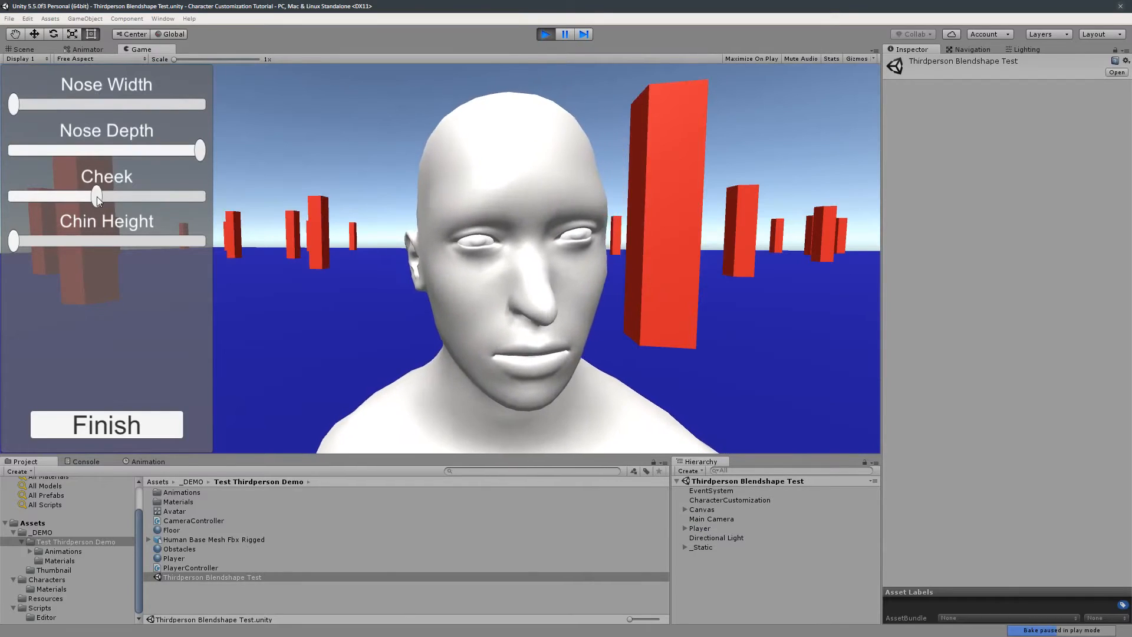
pyautogui.moveTo(97, 196); pyautogui.dragTo(12, 197)
pyautogui.moveTo(13, 241); pyautogui.dragTo(257, 271)
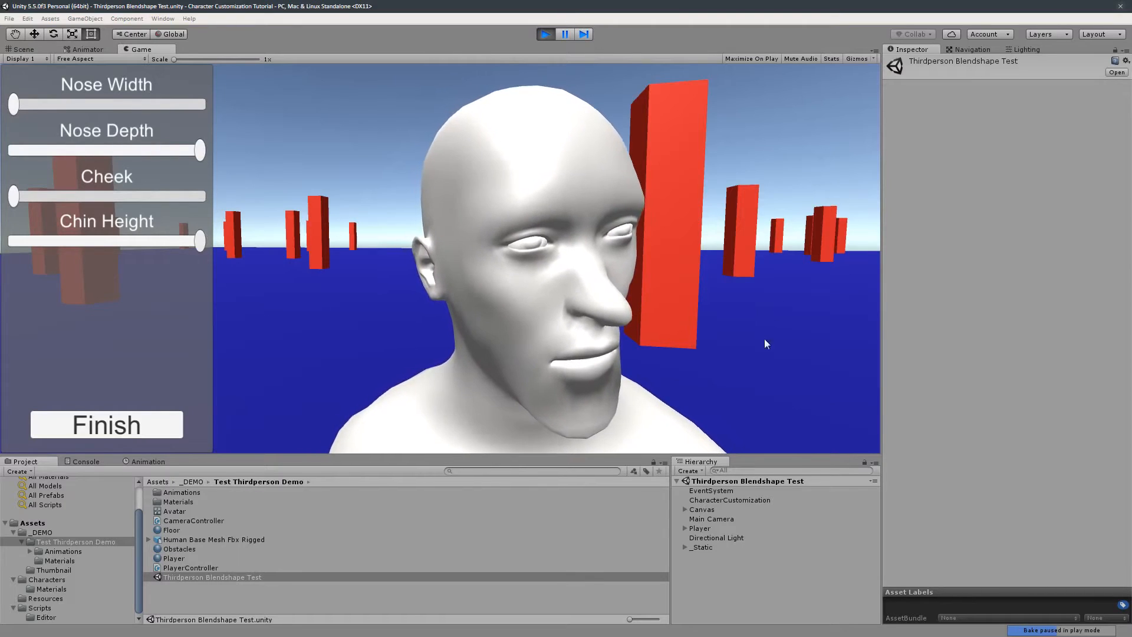
pyautogui.click(731, 490)
pyautogui.click(737, 500)
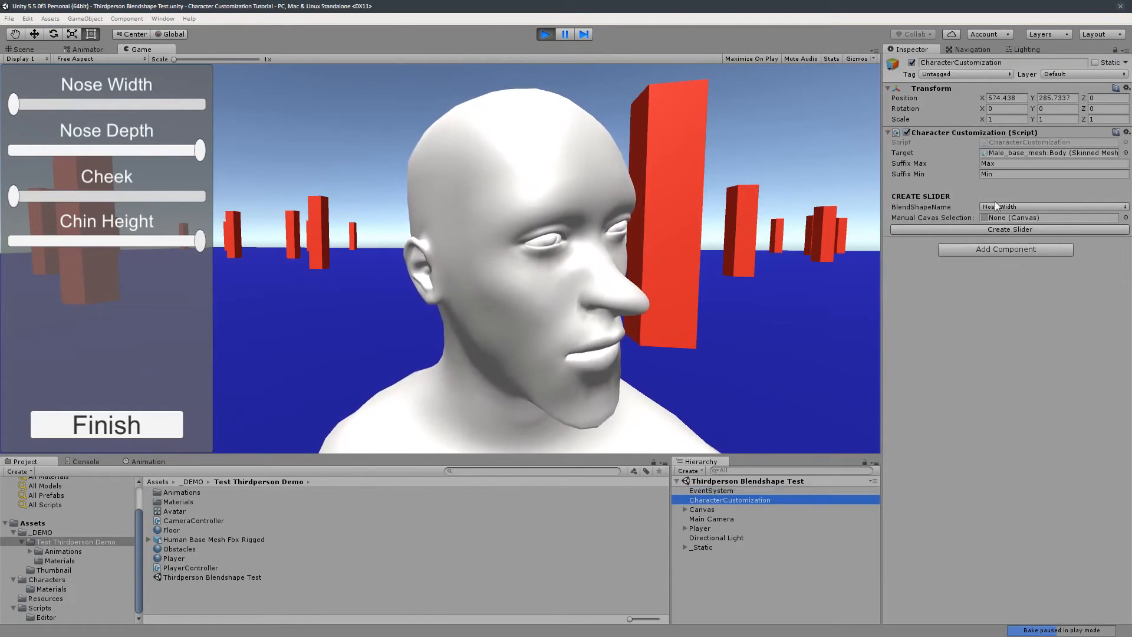
# - Finish the customization, walk the customized character forward, and exit play mode
pyautogui.click(131, 423)
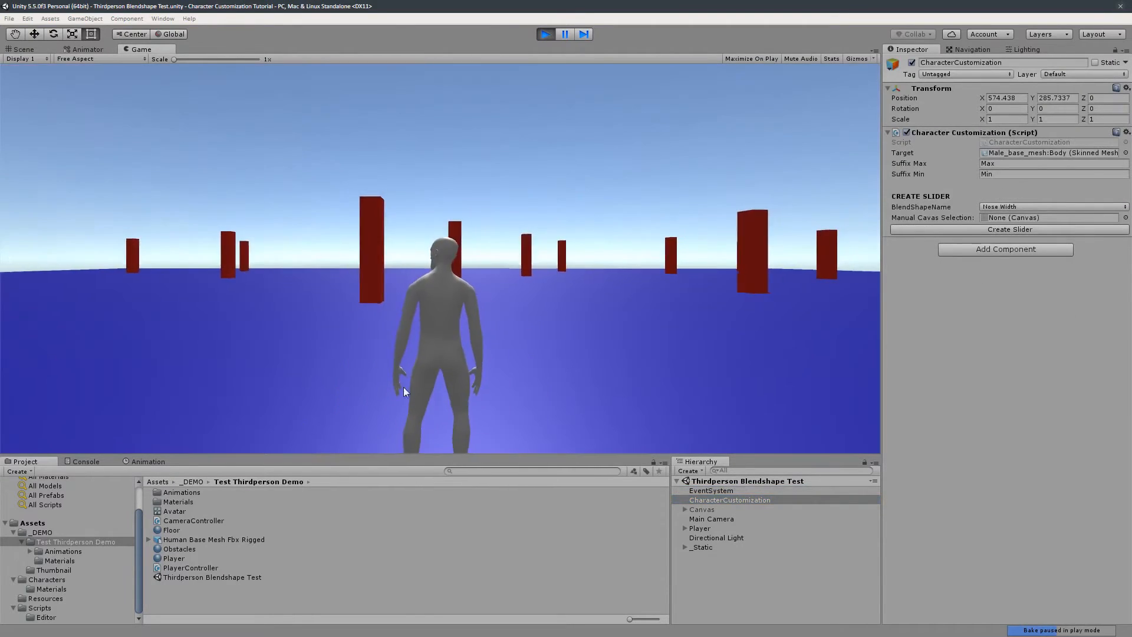
pyautogui.press('w')
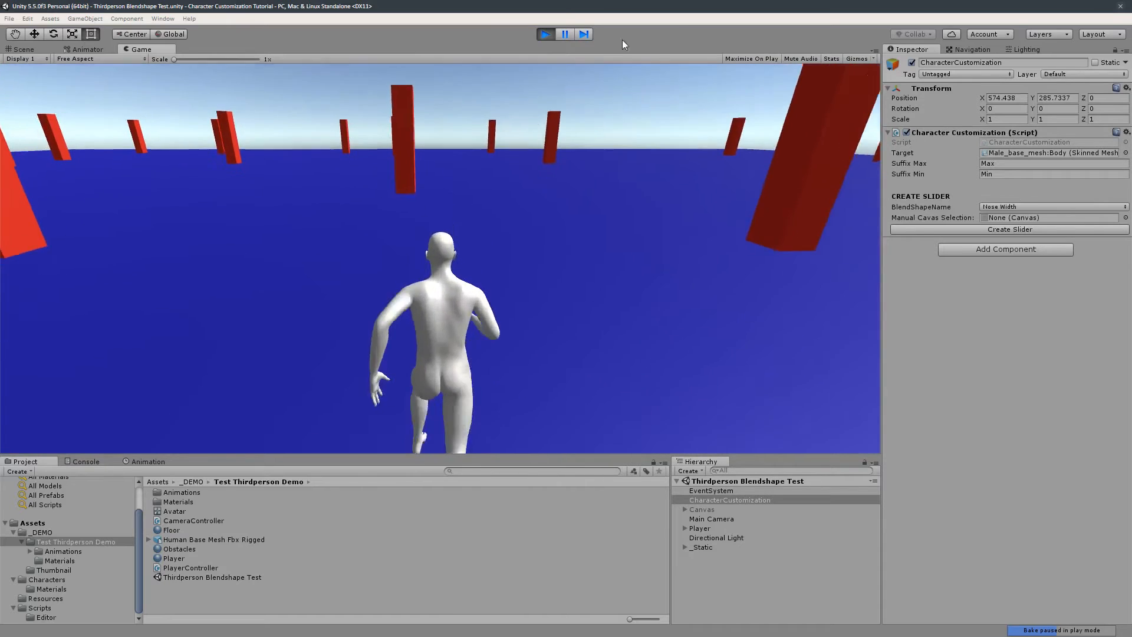
pyautogui.click(544, 35)
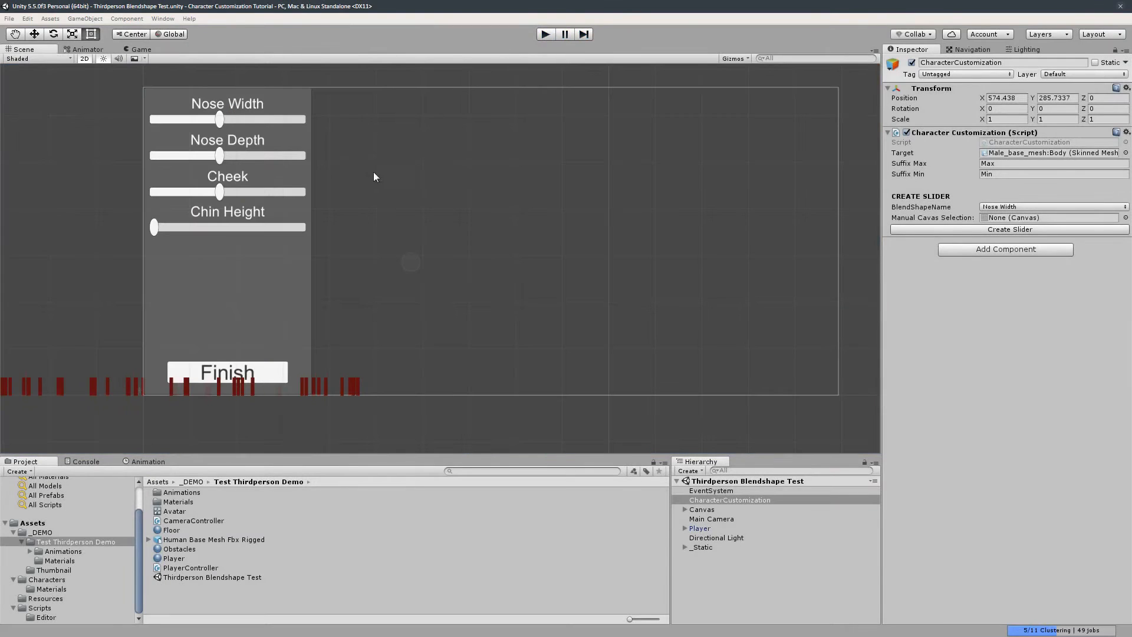
# - Briefly run and stop play mode, then inspect the Player and Main Camera objects' settings
pyautogui.click(545, 34)
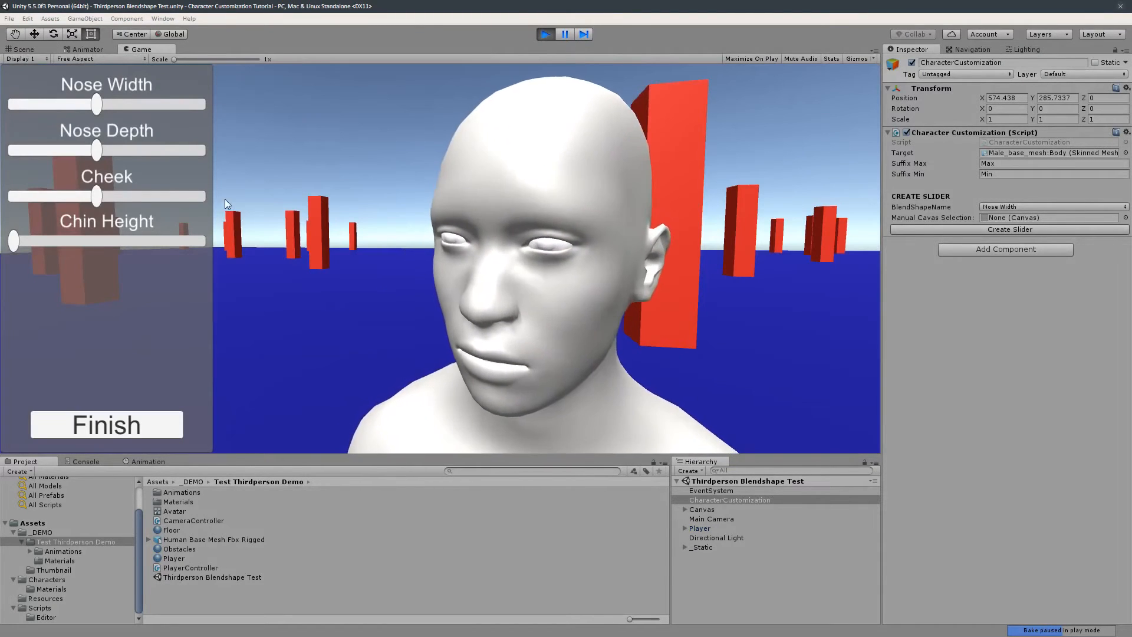
pyautogui.click(543, 35)
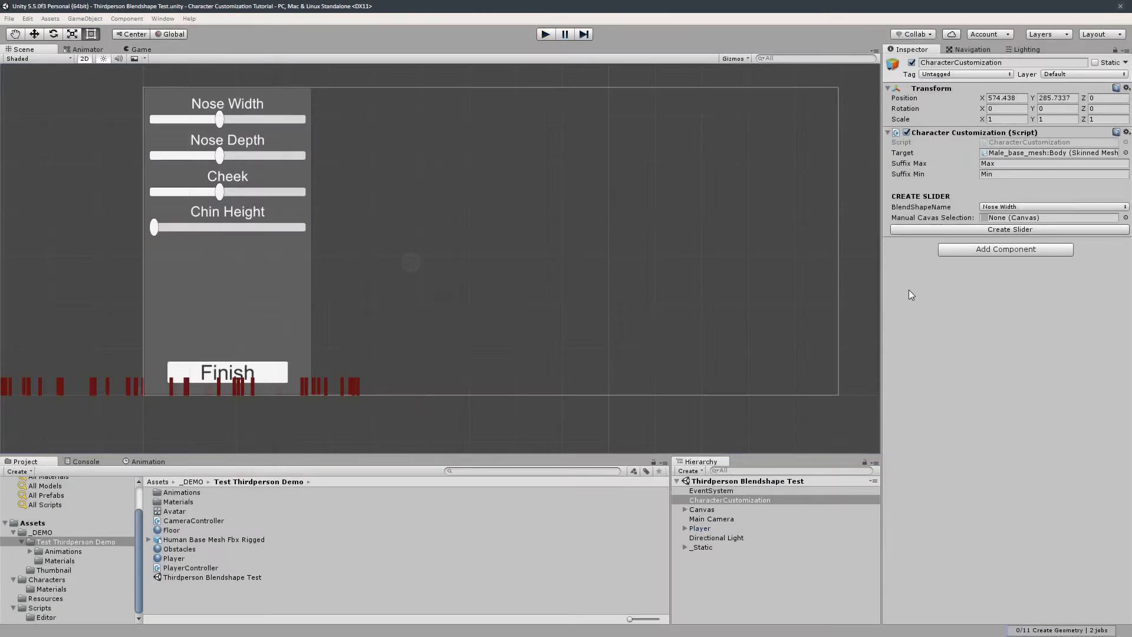
pyautogui.click(721, 528)
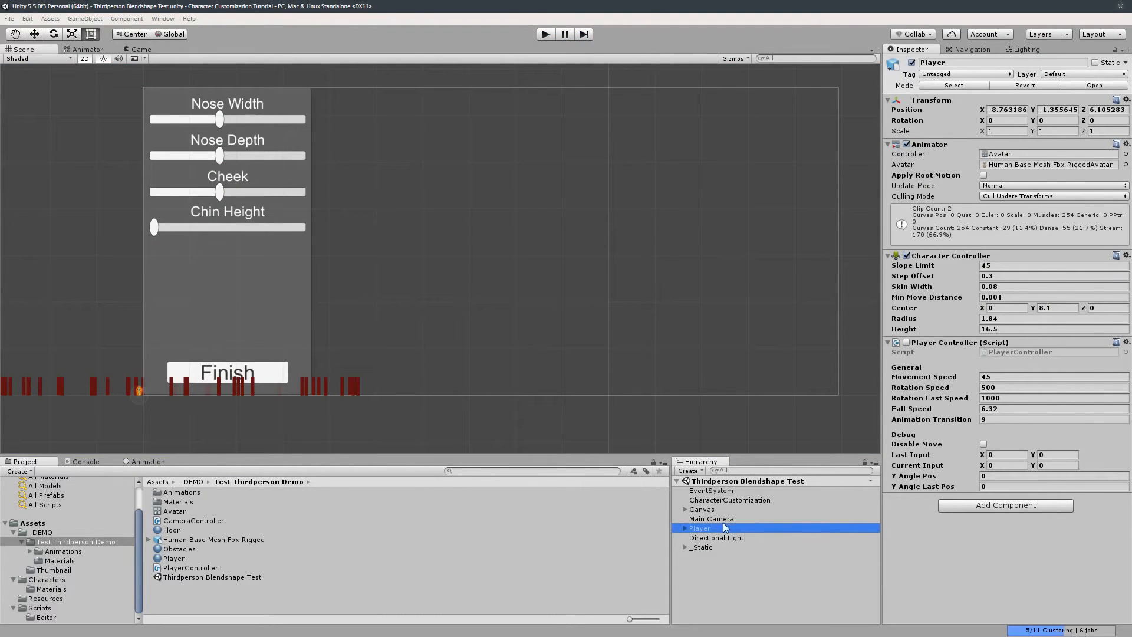
pyautogui.click(723, 520)
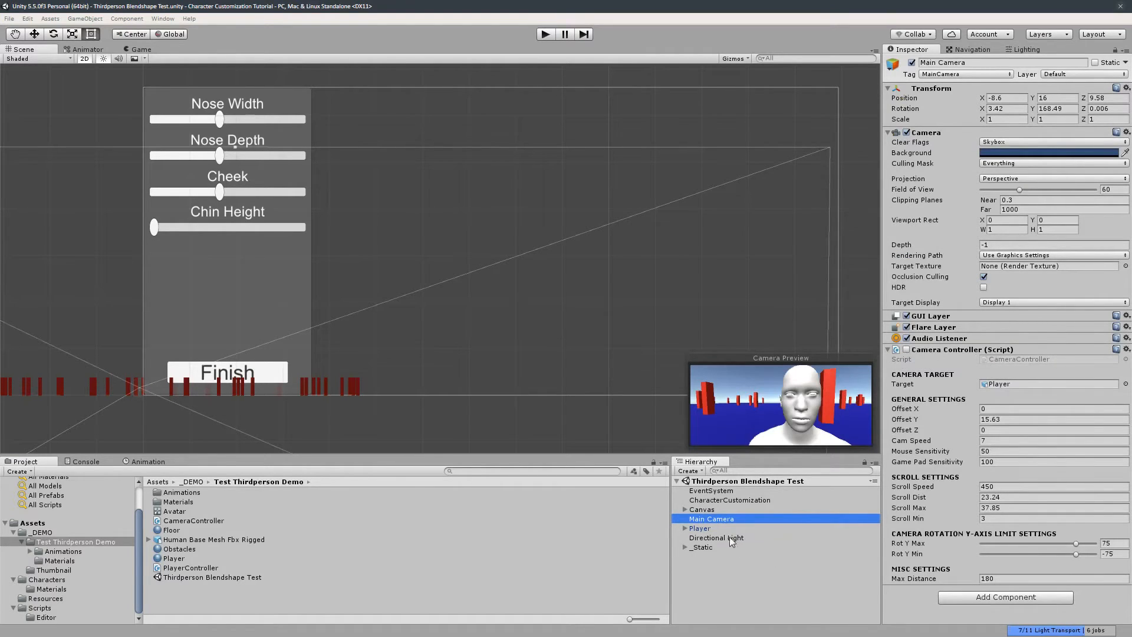
pyautogui.click(717, 528)
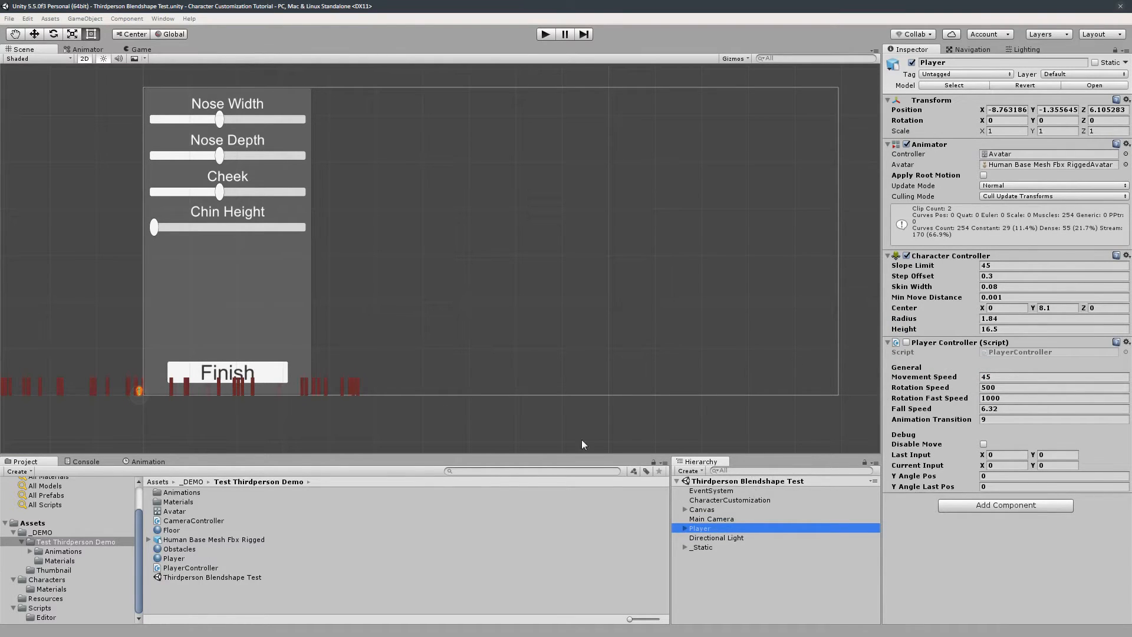
# - Try adding On Click entries to the Finish button calling PlayerController.enabled on the Player, then remove the added entries
pyautogui.click(263, 373)
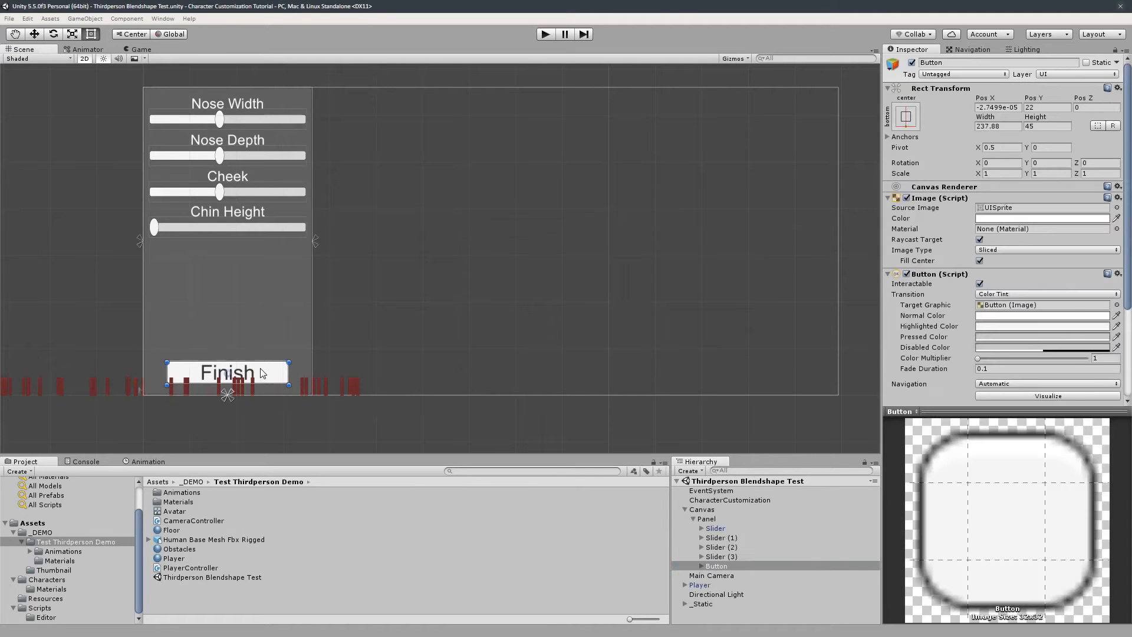
pyautogui.scroll(-5, 1056, 296)
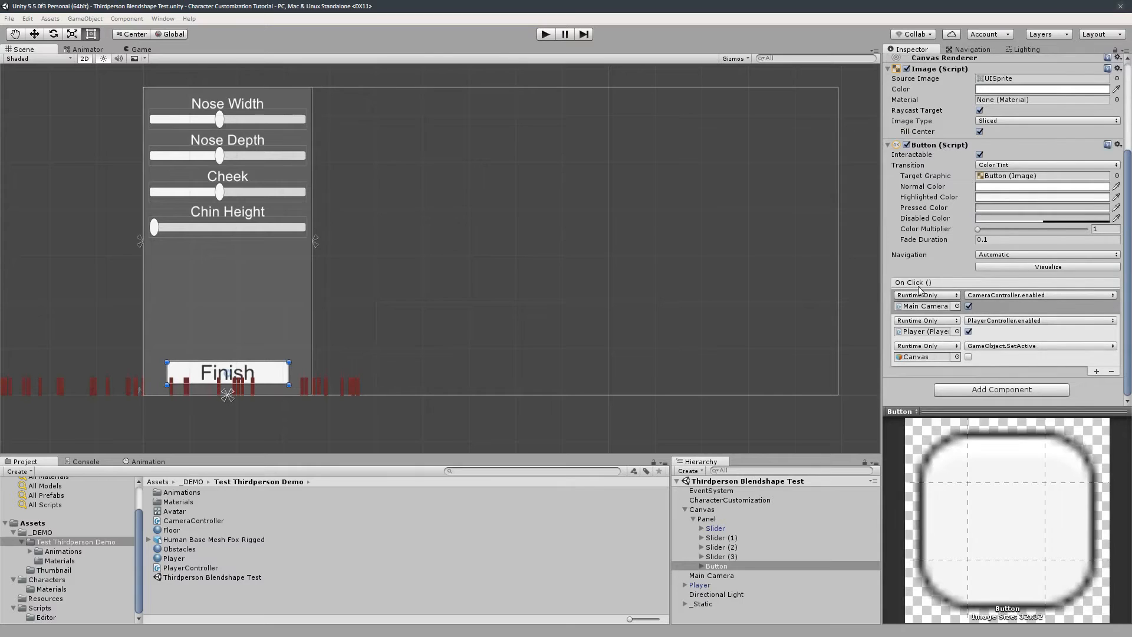
pyautogui.click(1096, 372)
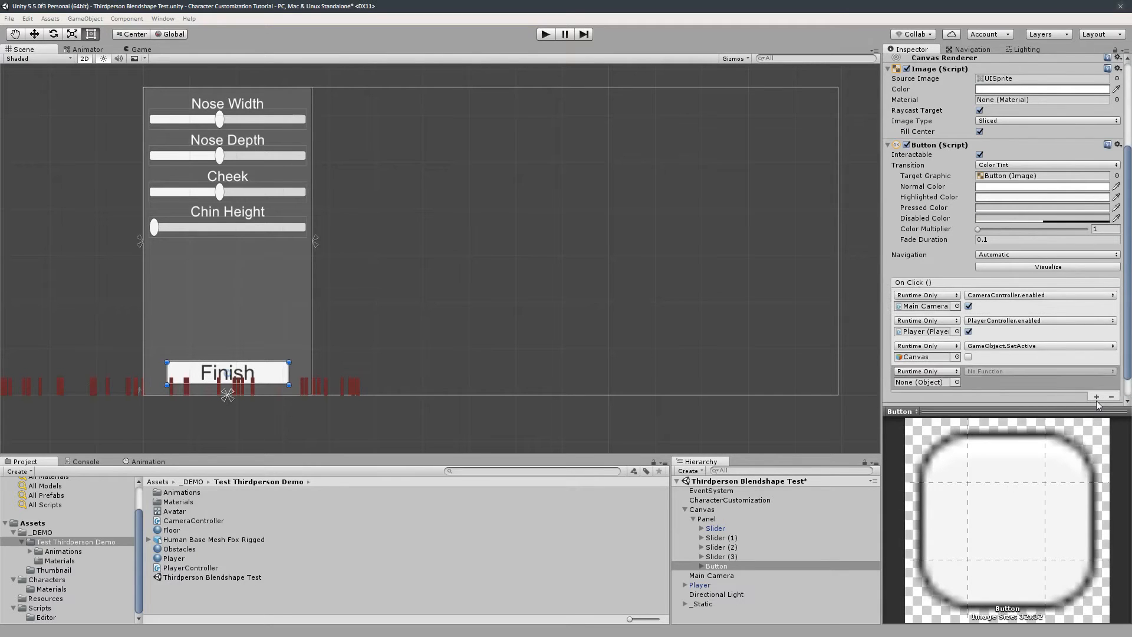
pyautogui.click(1096, 396)
pyautogui.scroll(-3, 1026, 386)
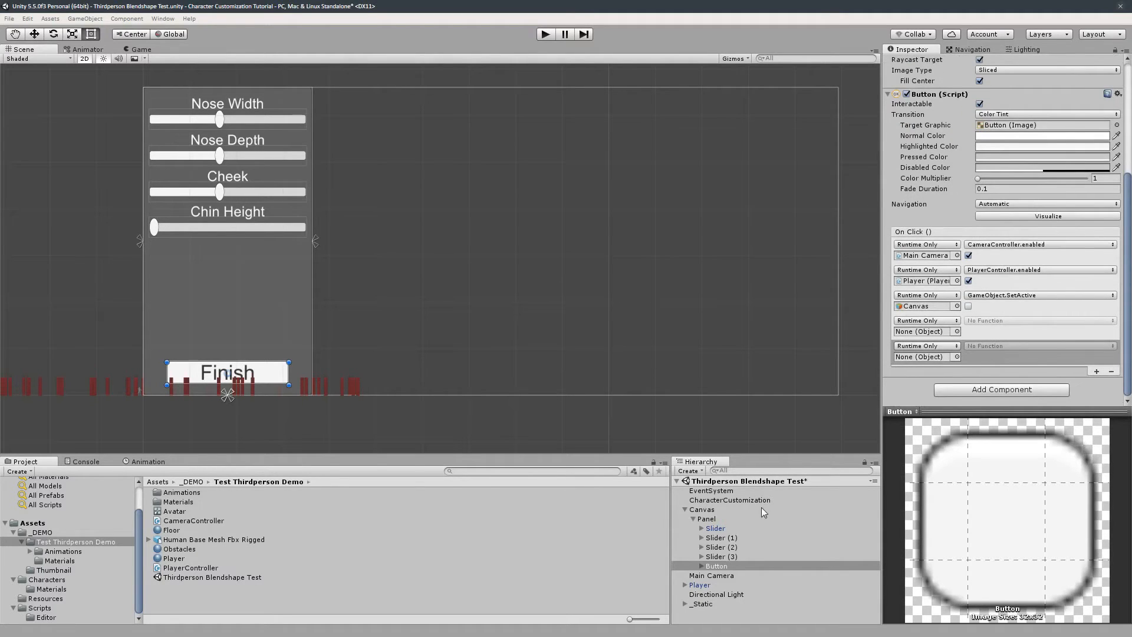
pyautogui.moveTo(702, 584); pyautogui.dragTo(927, 331)
pyautogui.click(1009, 322)
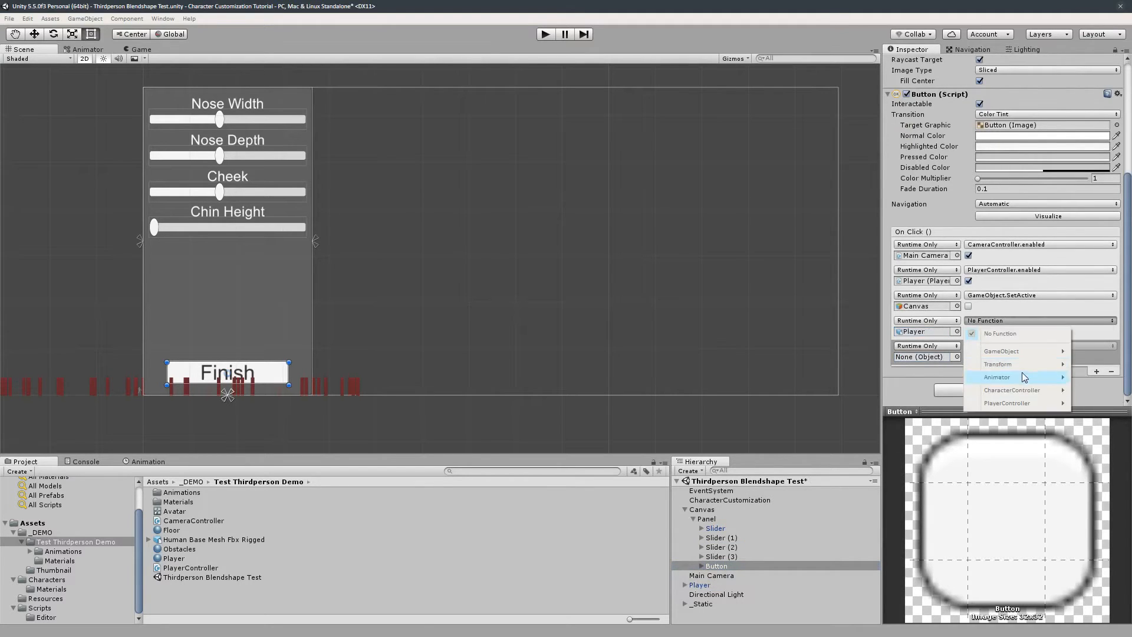
pyautogui.moveTo(1015, 404)
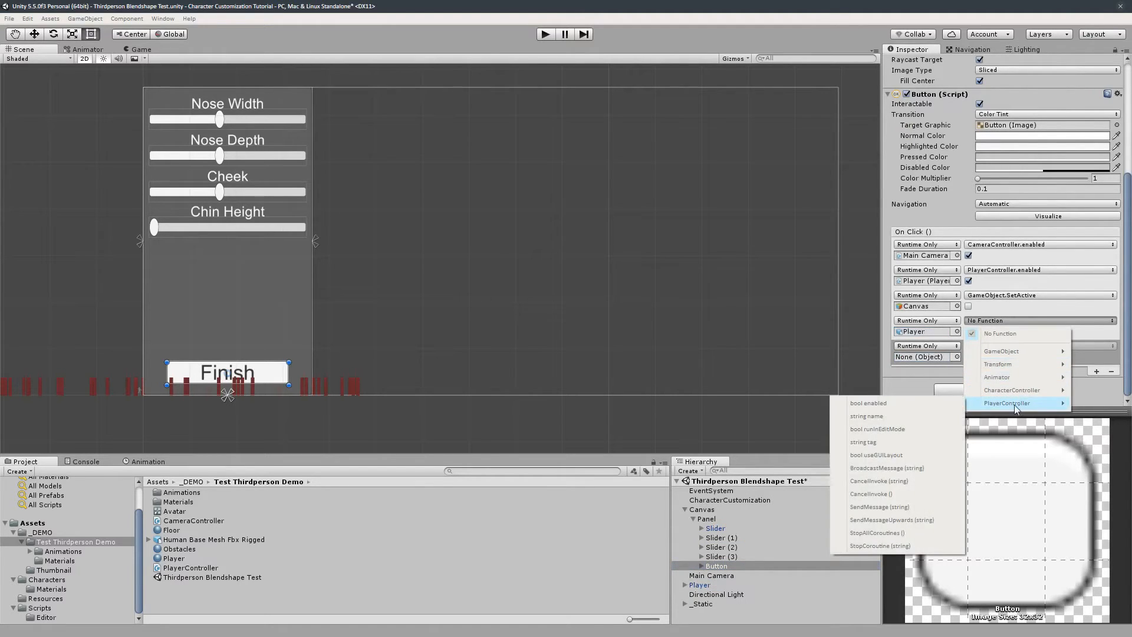
pyautogui.click(878, 403)
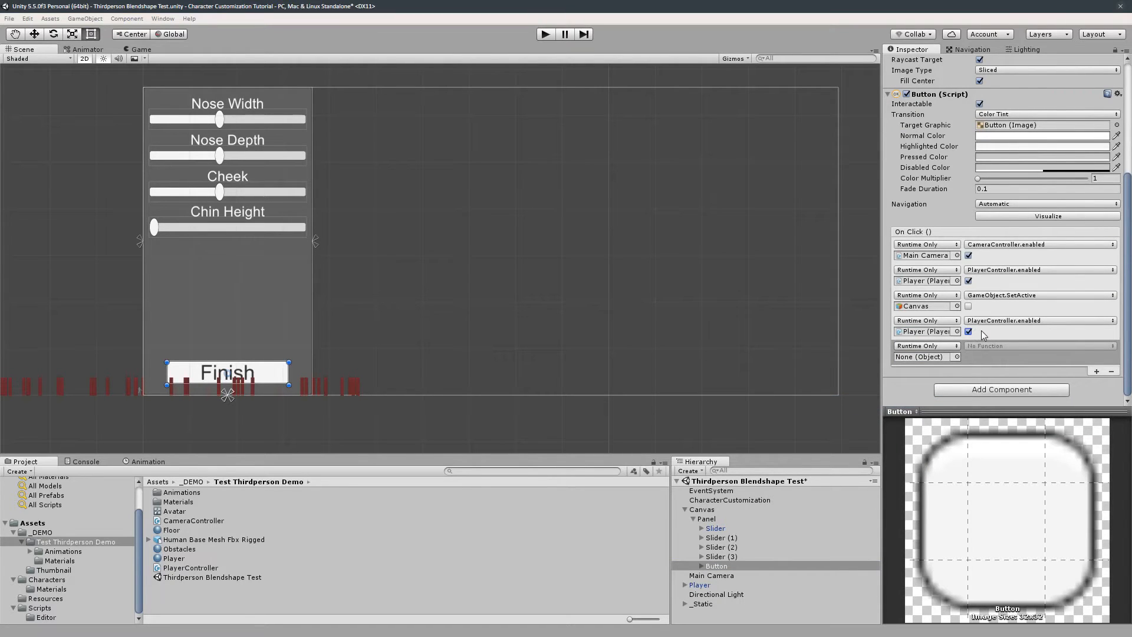
pyautogui.click(982, 331)
pyautogui.click(1059, 334)
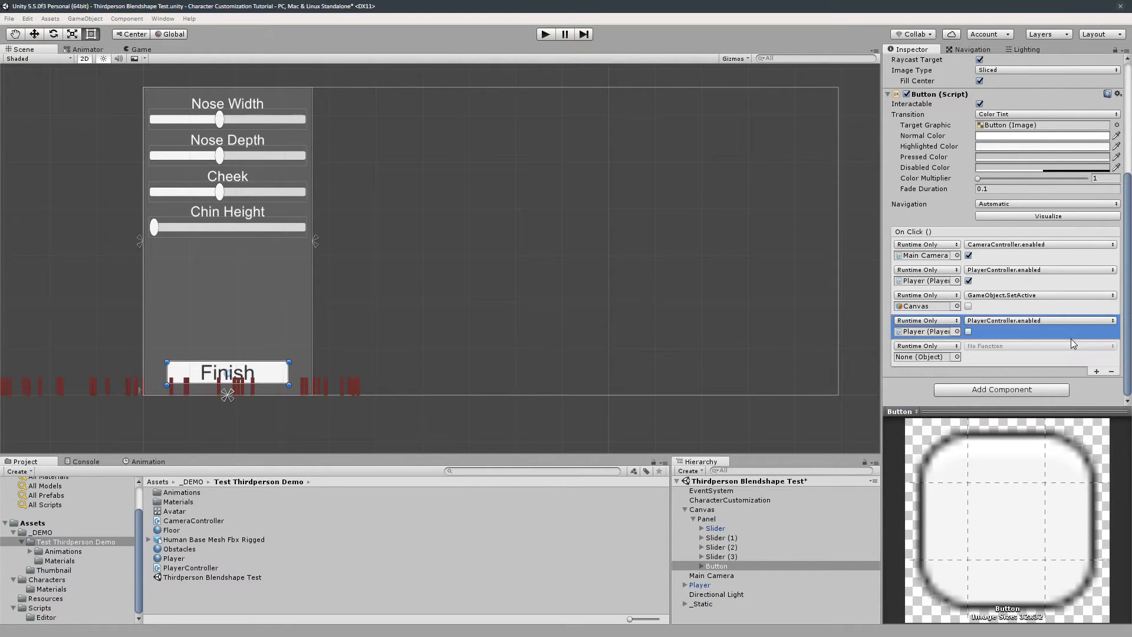
pyautogui.click(1113, 371)
pyautogui.click(1113, 371)
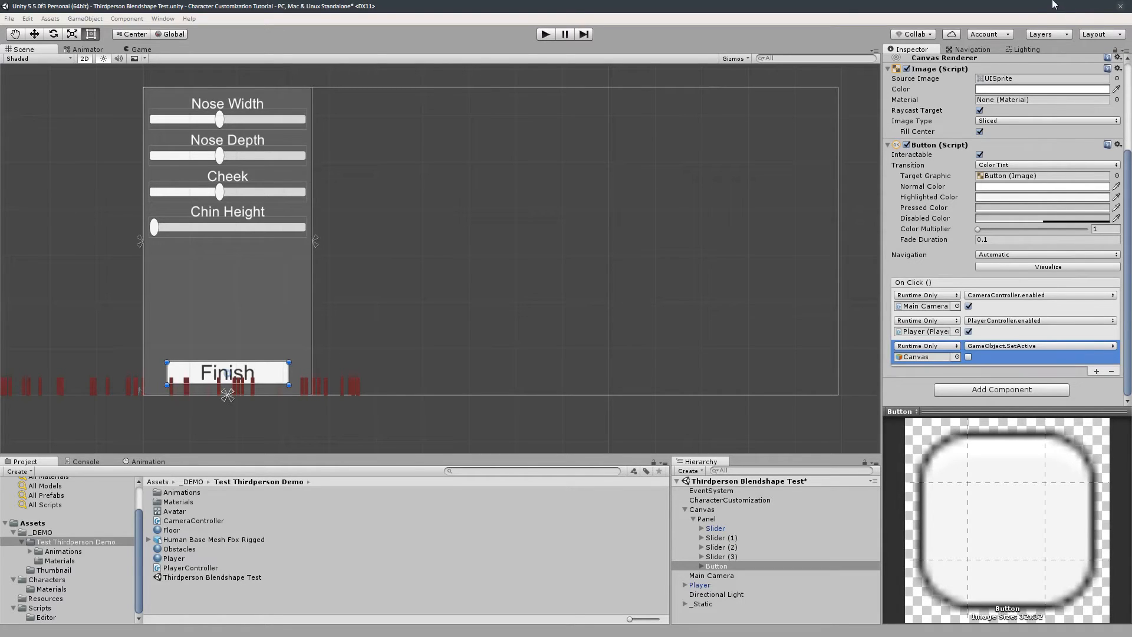
# - Switch to the browser and open the Unity3D-CharacterCustomizationTutorial repository page on GitHub
pyautogui.click(1074, 11)
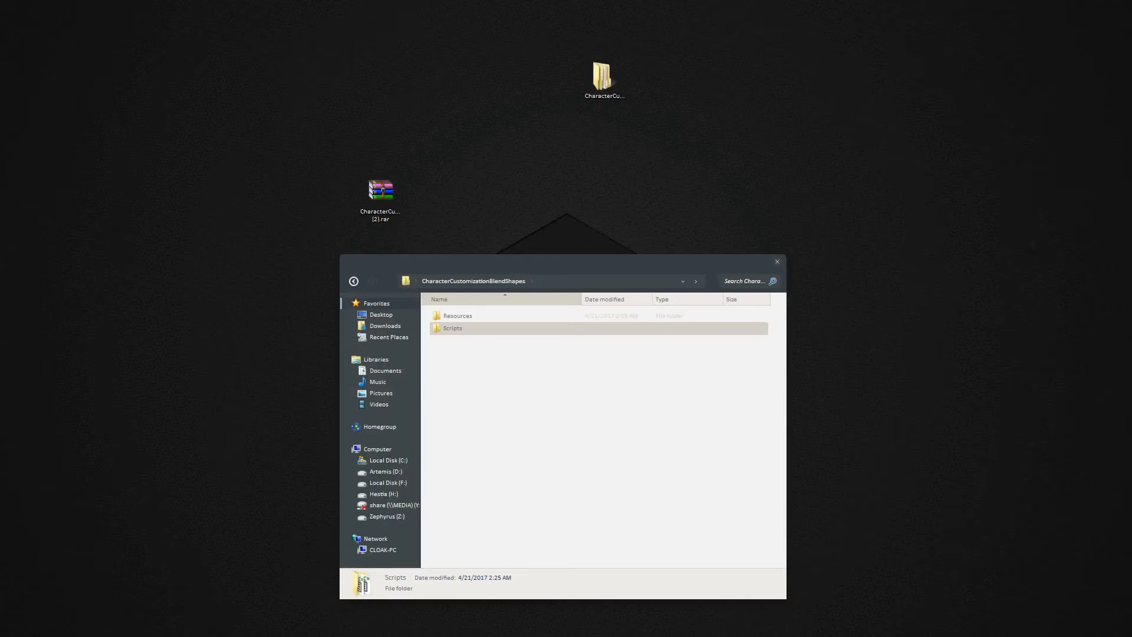
pyautogui.hotkey('alt', 'Tab')
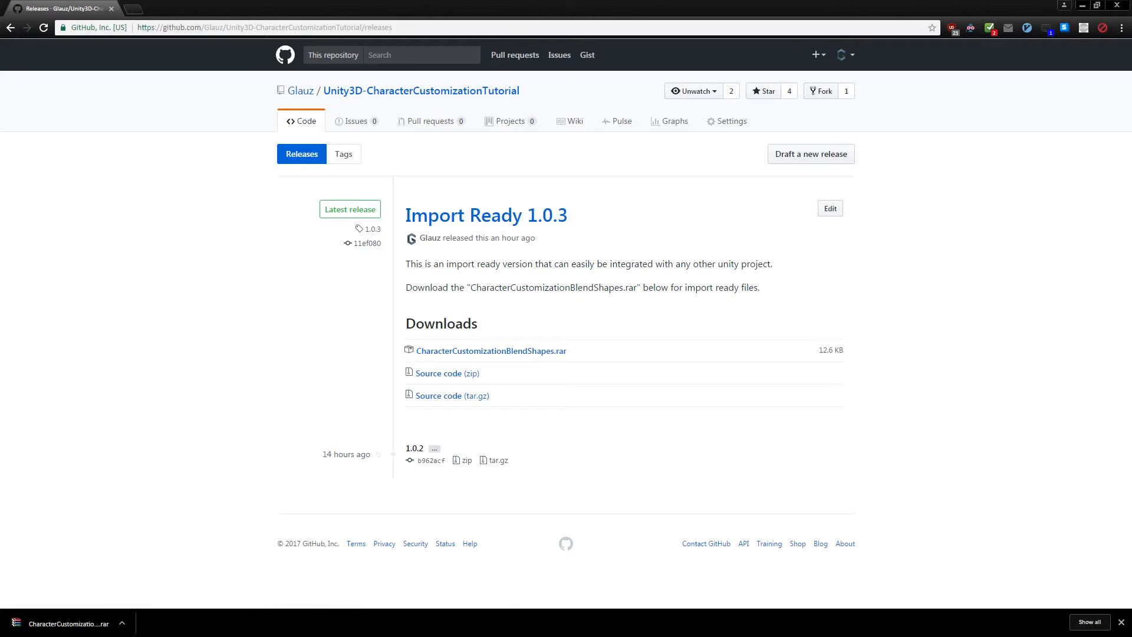
pyautogui.click(397, 93)
# - Browse the repository's file list, Clone or download options and releases link
pyautogui.scroll(-6, 286, 307)
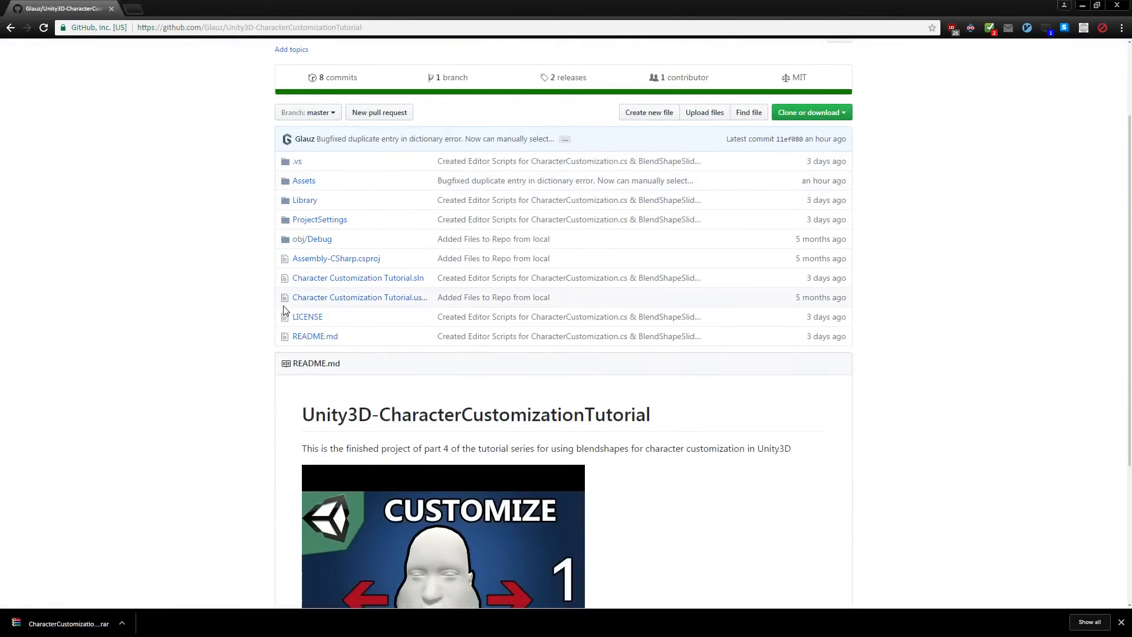
pyautogui.scroll(6, 450, 220)
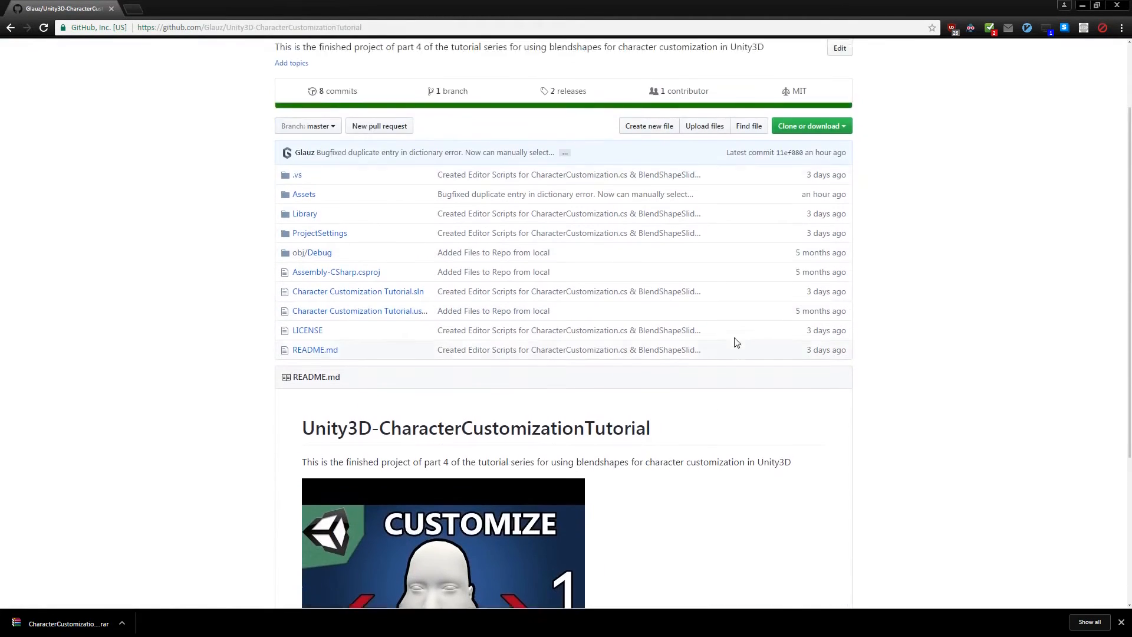
pyautogui.scroll(-2, 200, 258)
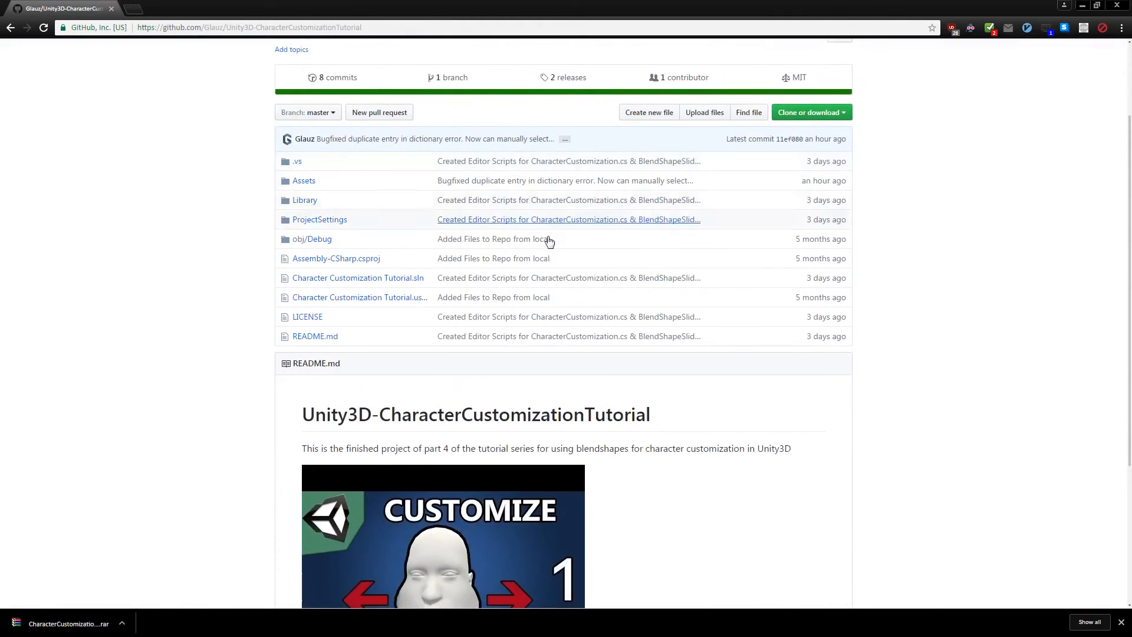
pyautogui.scroll(2, 560, 212)
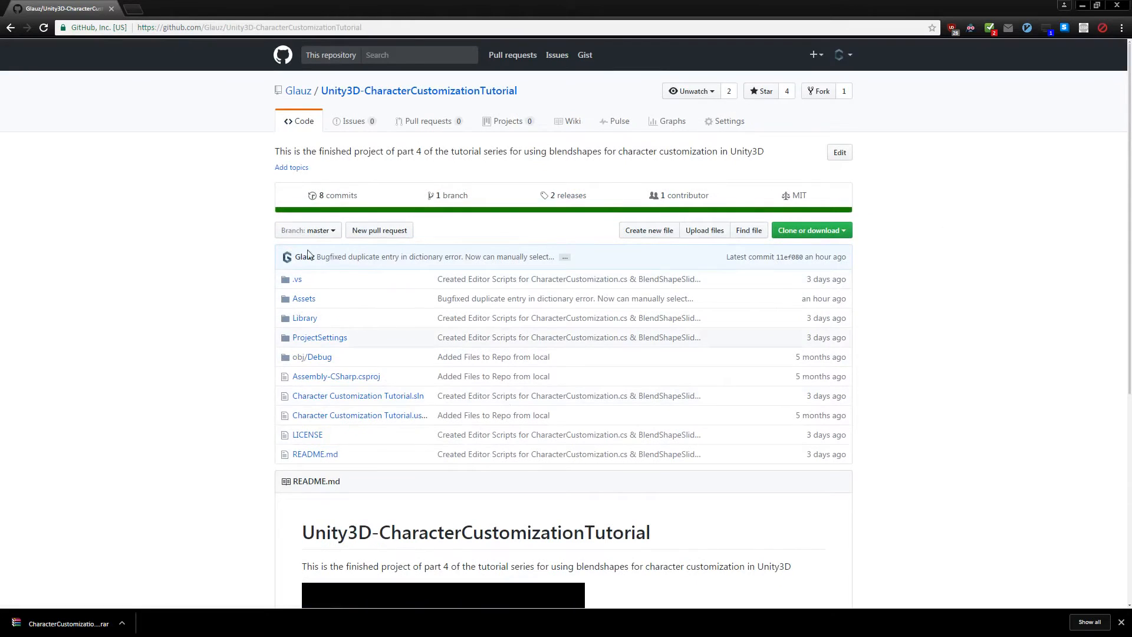
pyautogui.scroll(-4, 278, 298)
pyautogui.scroll(4, 277, 298)
pyautogui.scroll(-4, 497, 236)
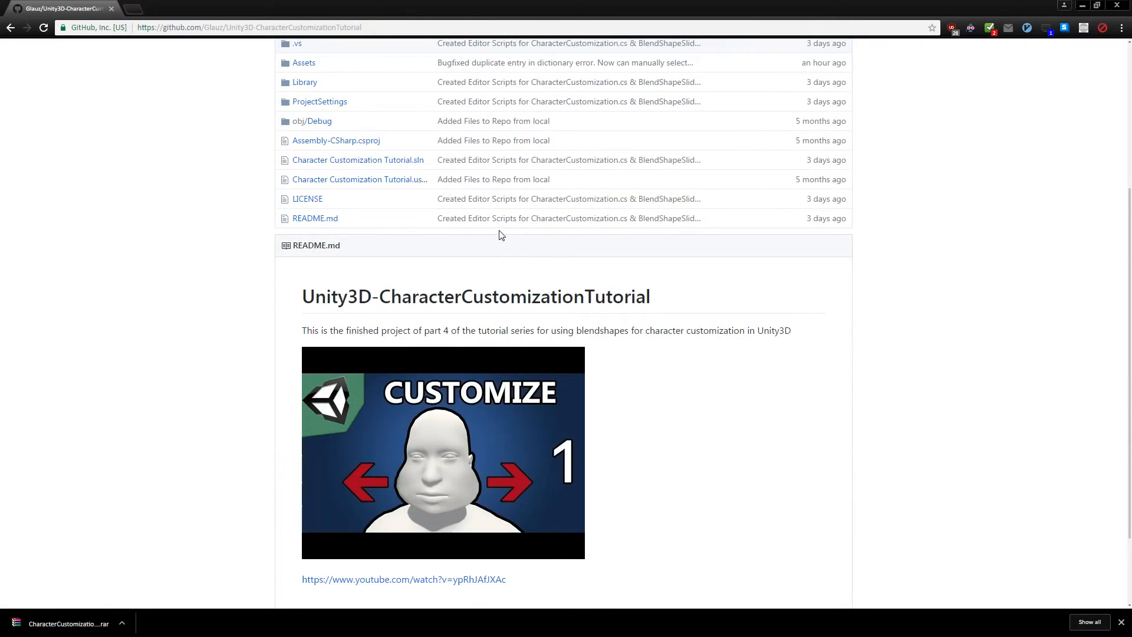
pyautogui.scroll(3, 546, 201)
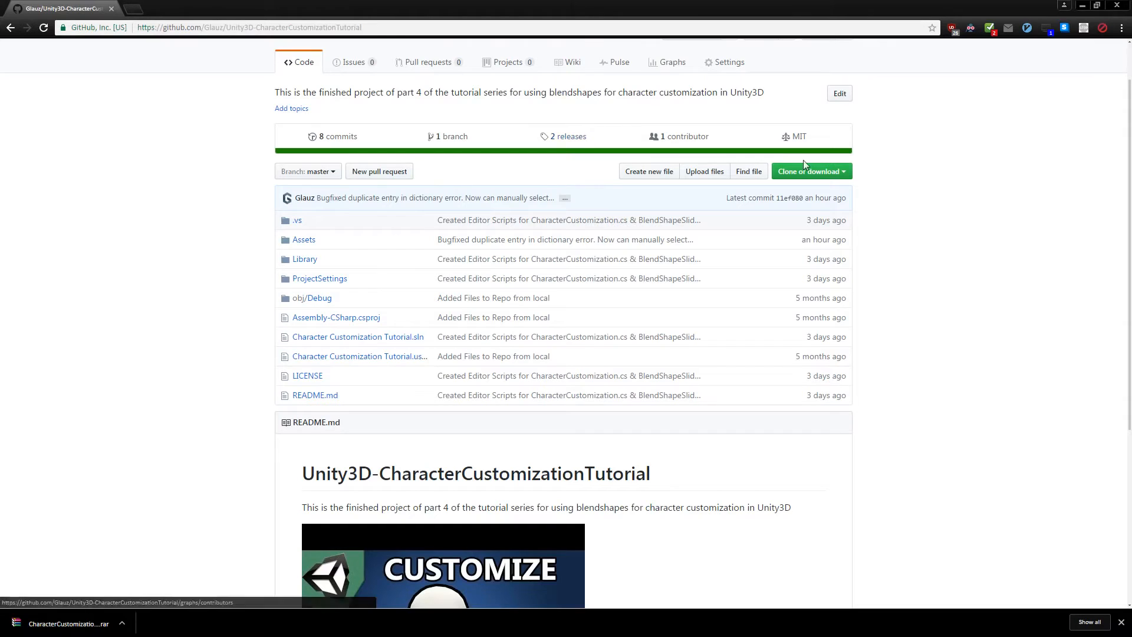
pyautogui.moveTo(447, 12); pyautogui.dragTo(489, 1)
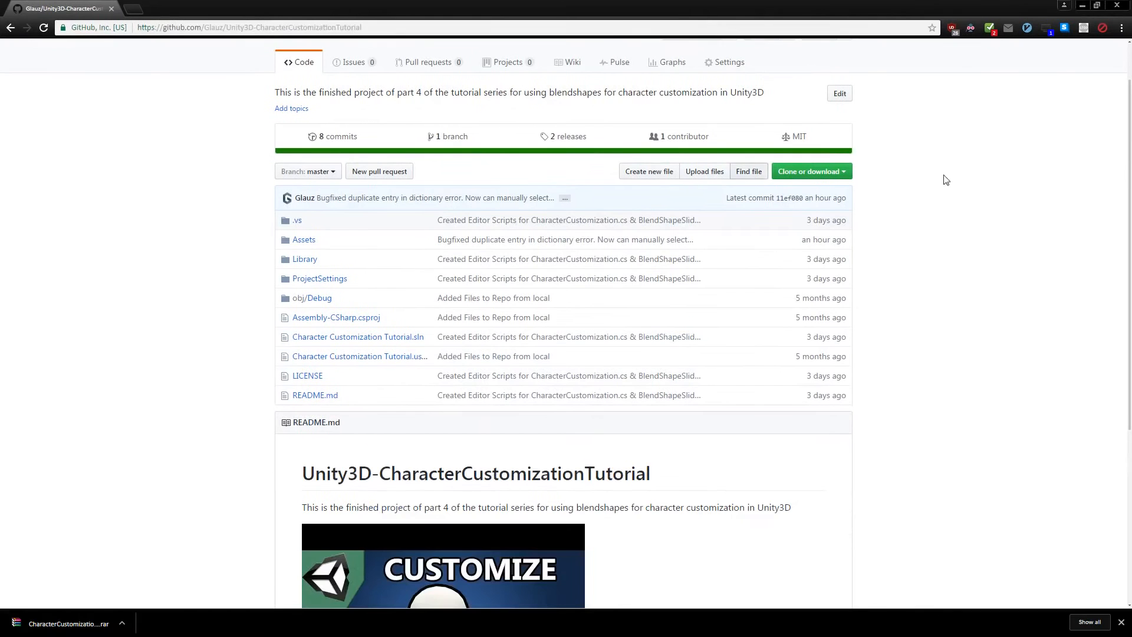
pyautogui.click(844, 172)
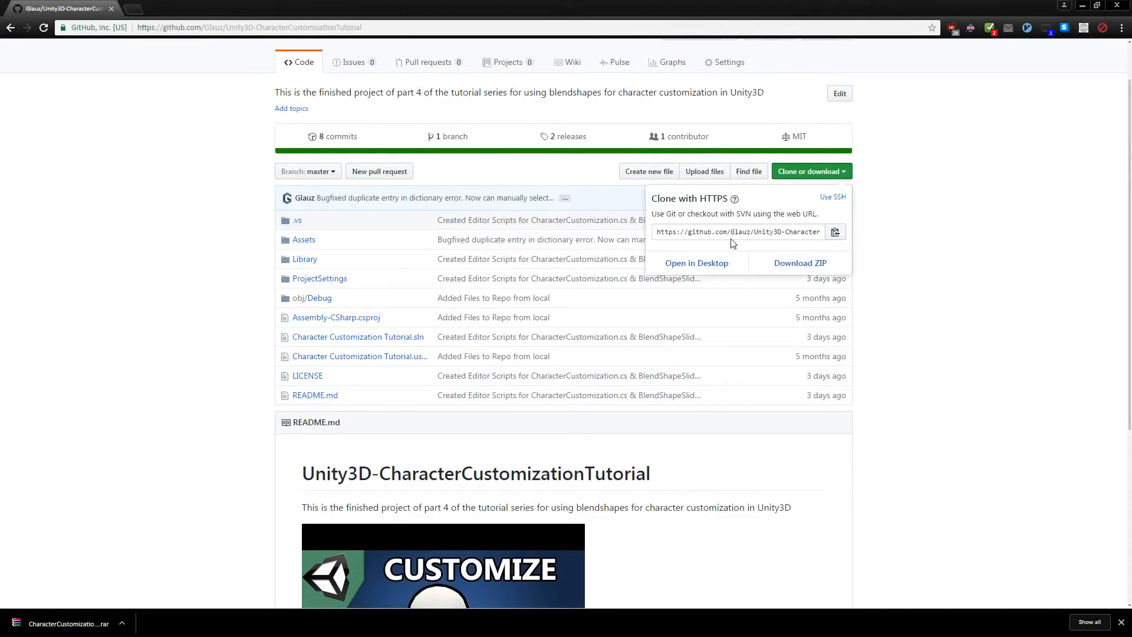
pyautogui.click(979, 334)
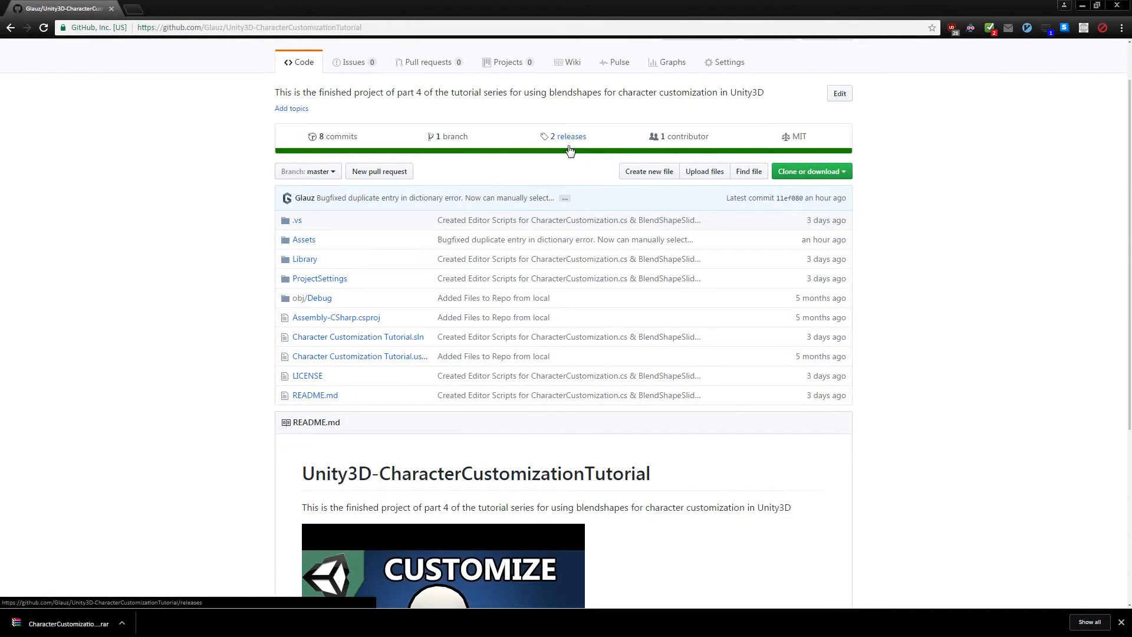
pyautogui.scroll(-4, 570, 150)
pyautogui.scroll(5, 564, 165)
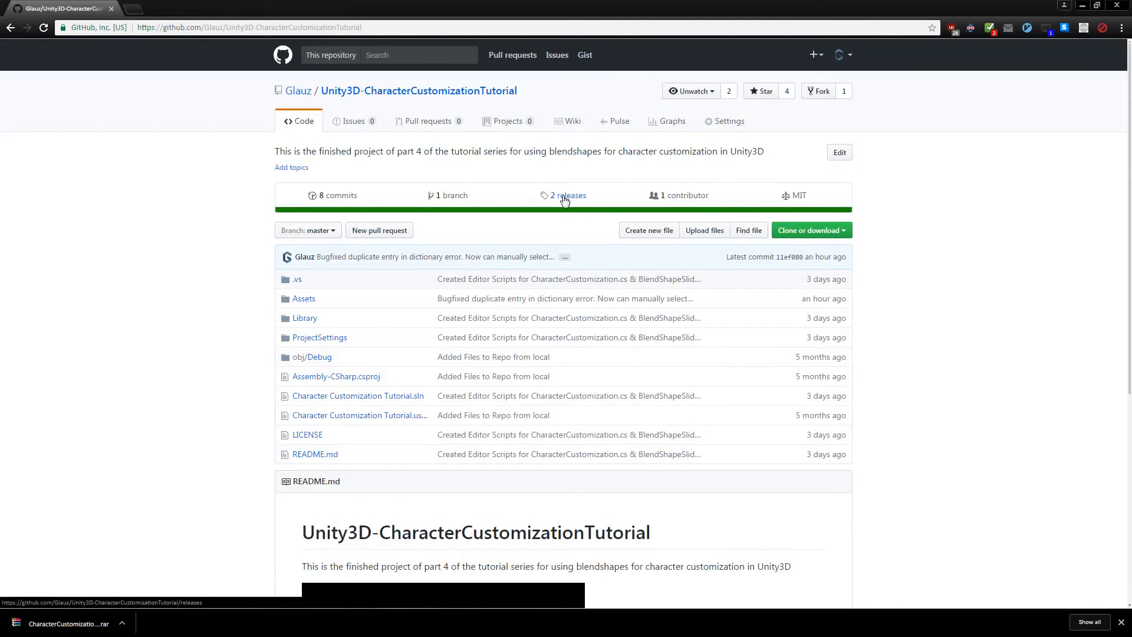
pyautogui.click(565, 199)
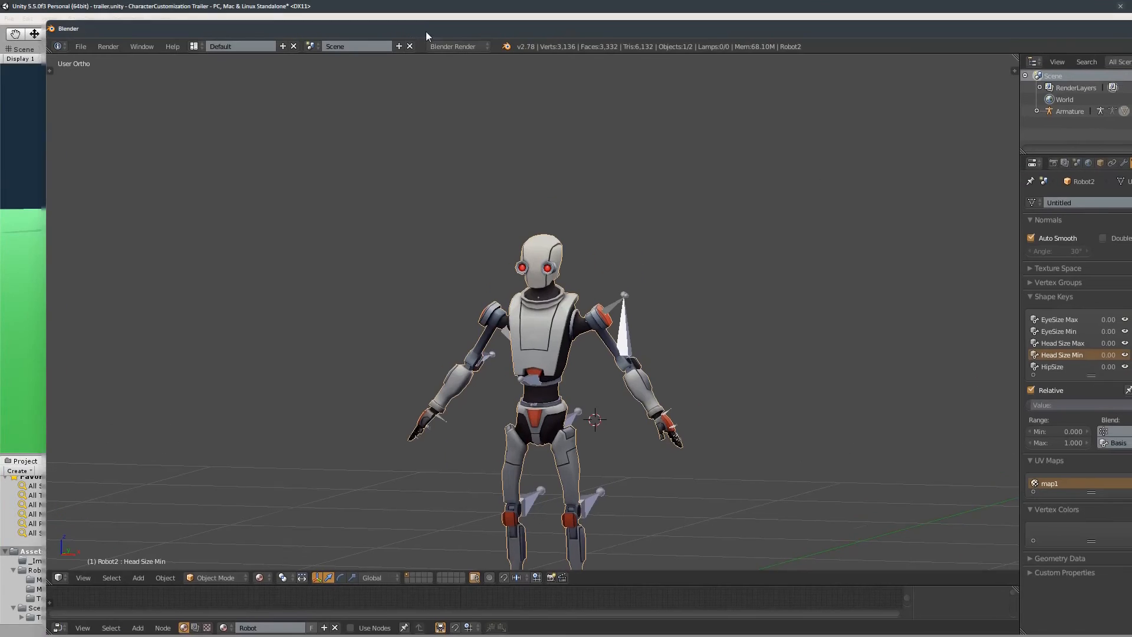
# - Examine the robot model's shape keys in Blender and the Robot2 mesh's BlendShapes in Unity
pyautogui.moveTo(630, 371); pyautogui.dragTo(650, 359, button='middle')
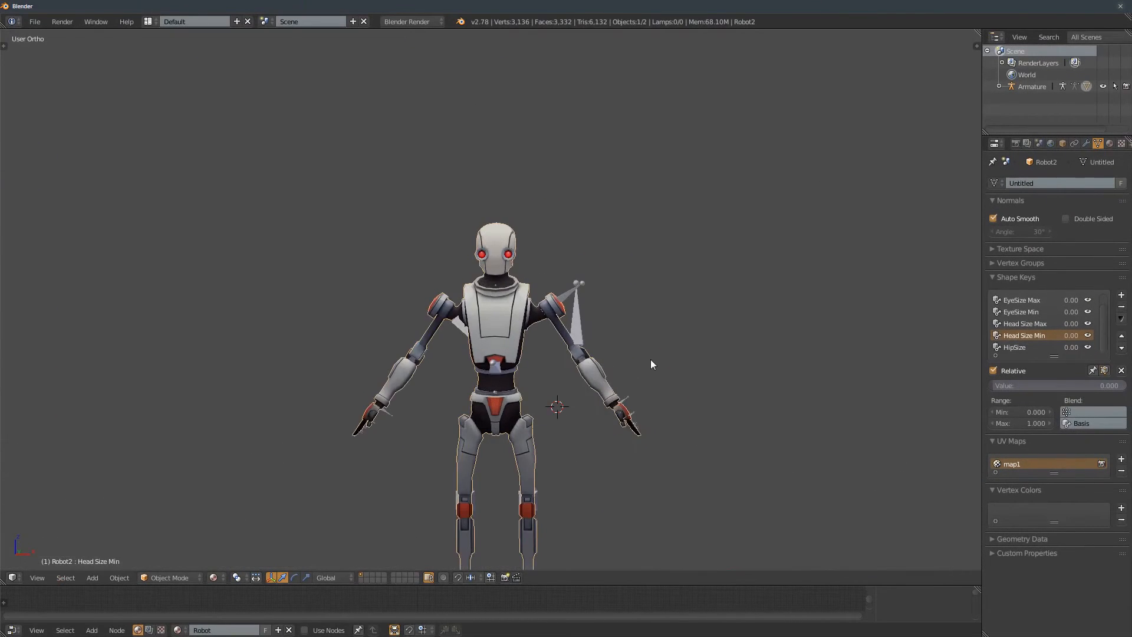
pyautogui.scroll(2, 650, 359)
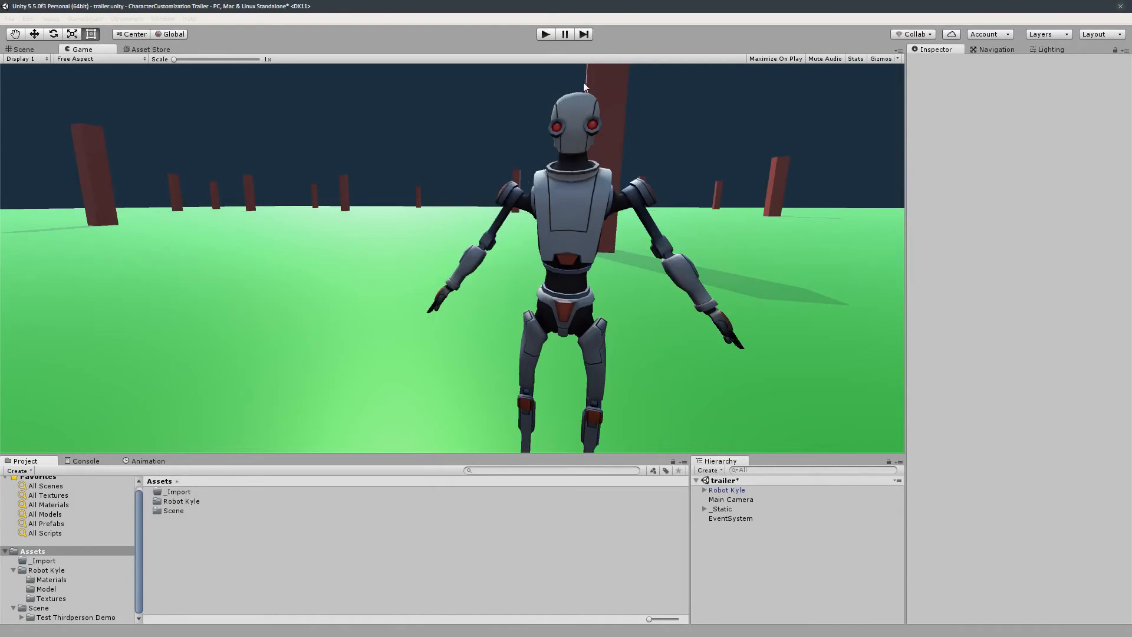
pyautogui.click(704, 491)
pyautogui.click(712, 500)
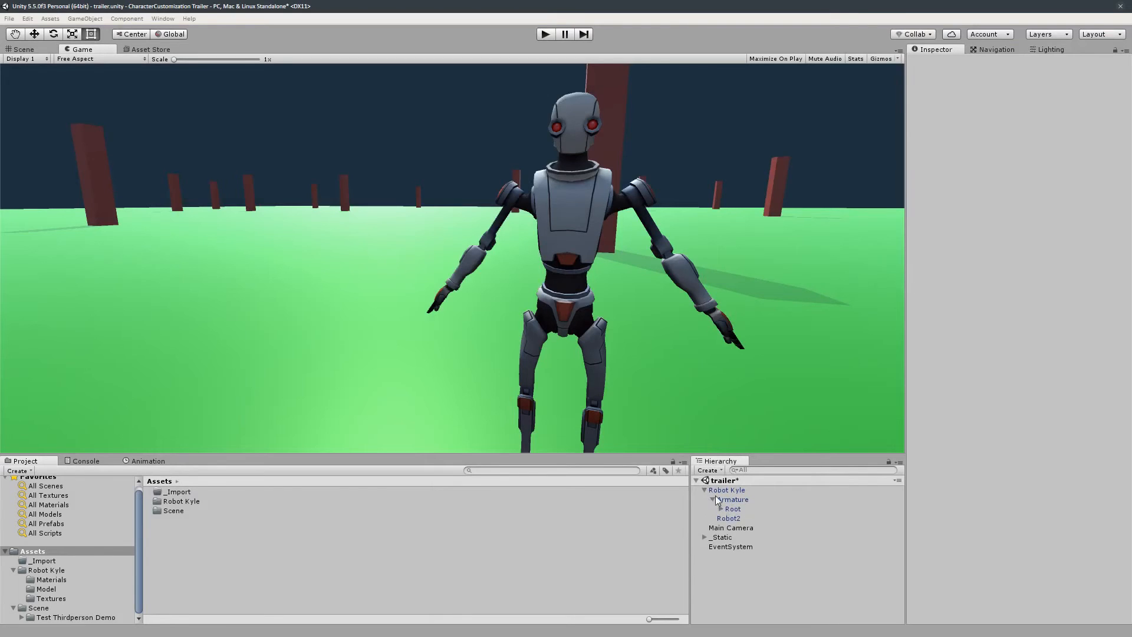
pyautogui.click(712, 499)
pyautogui.click(746, 508)
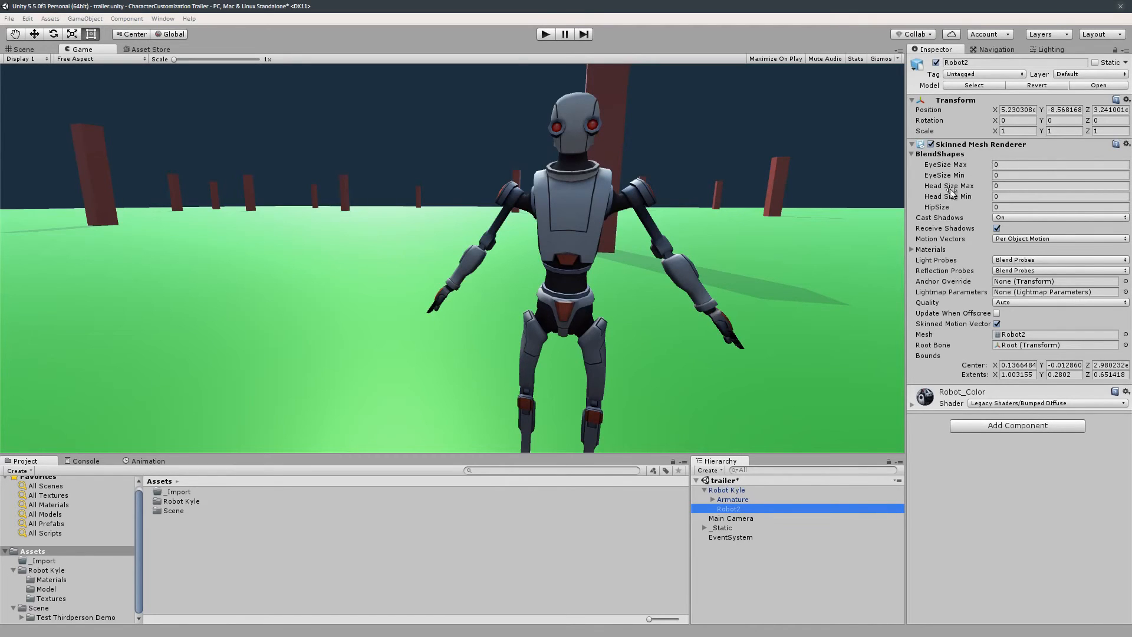
# - Open the CharacterCustomizationBlendShapes folder from the desktop
pyautogui.moveTo(565, 8); pyautogui.dragTo(619, 151)
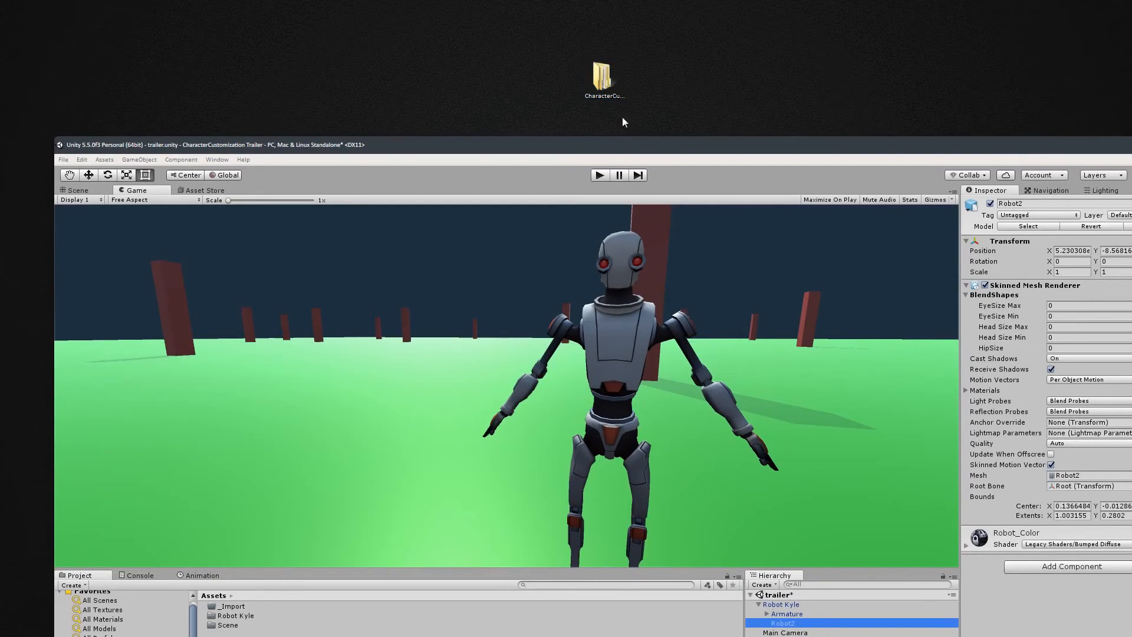
pyautogui.moveTo(614, 151); pyautogui.dragTo(596, 1)
pyautogui.moveTo(696, 0); pyautogui.dragTo(606, 84)
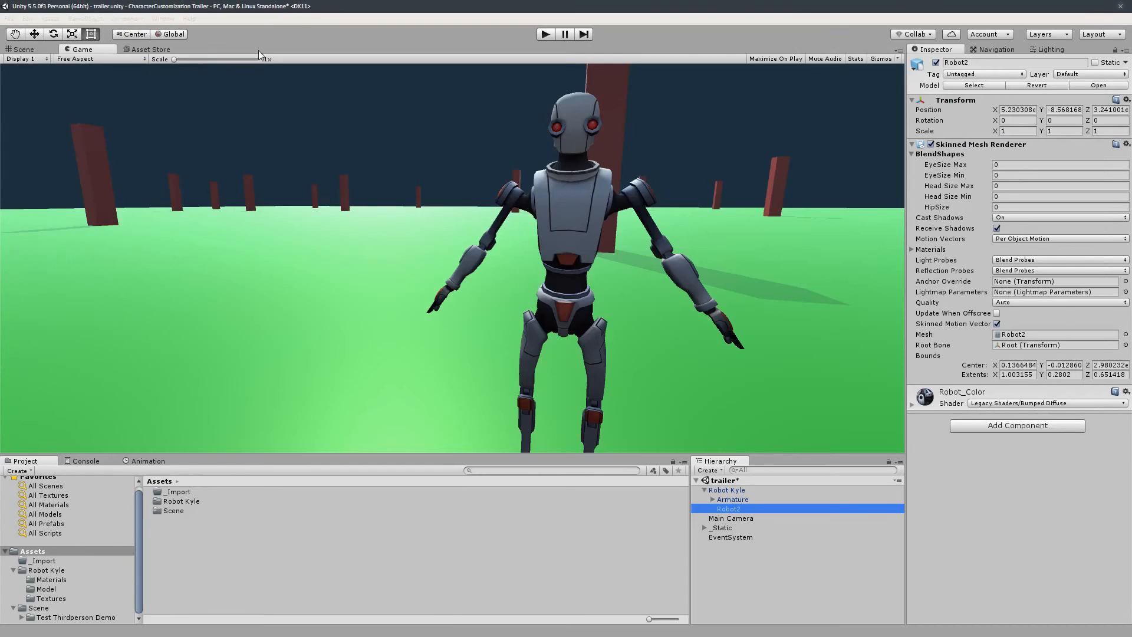
pyautogui.doubleClick(476, 17)
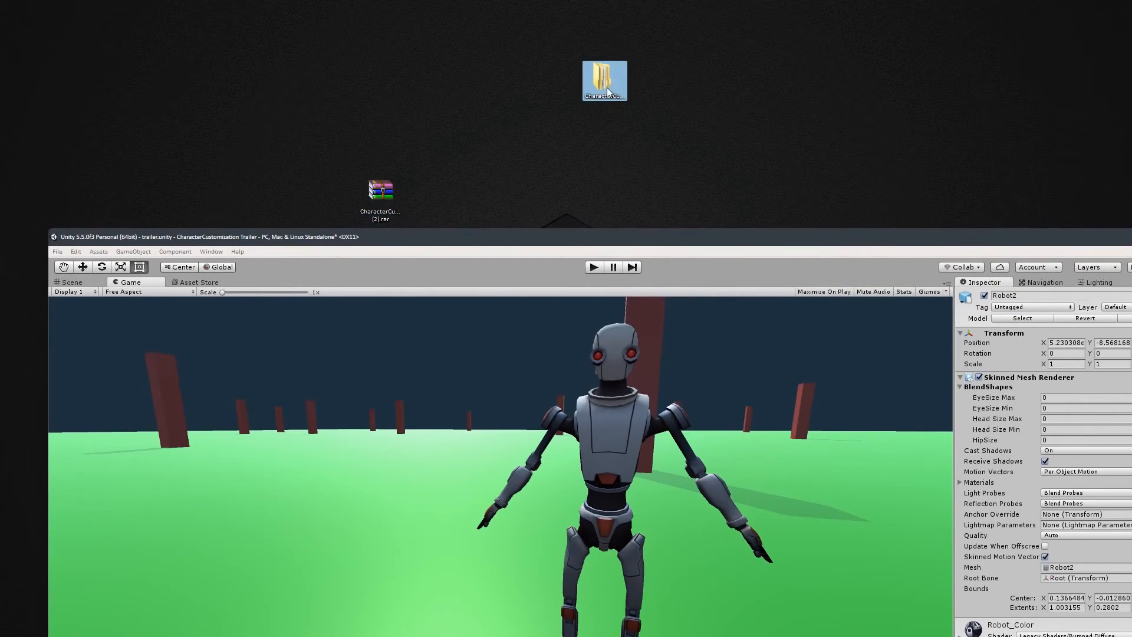
pyautogui.doubleClick(607, 88)
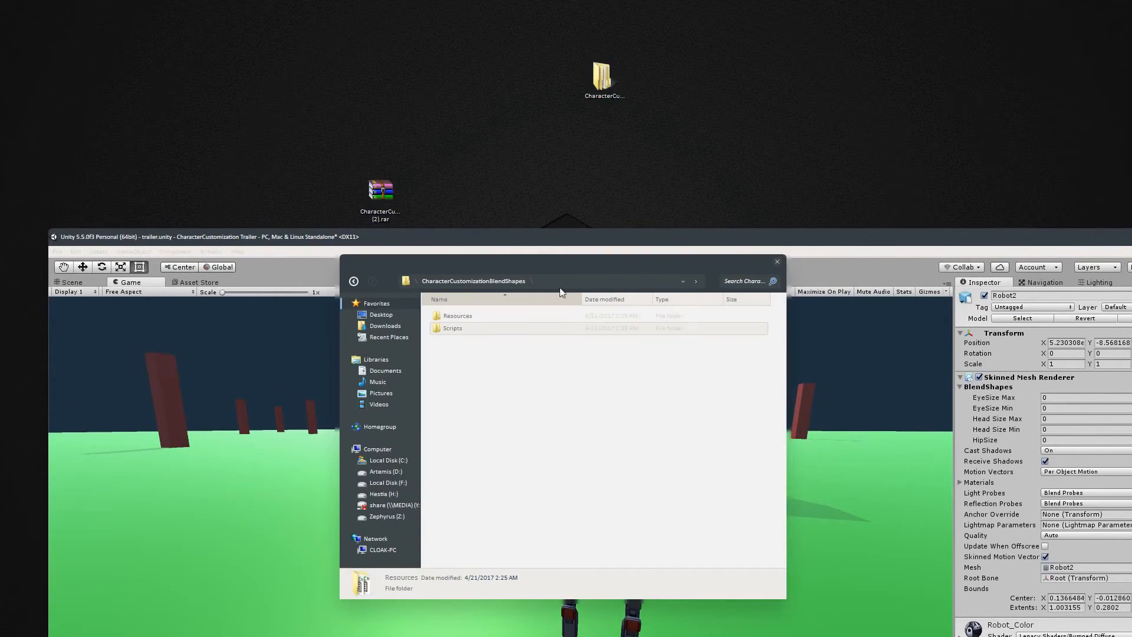
# - Copy the downloaded CharacterCustomizationBlendShapes folder into the project's _Import folder
pyautogui.click(777, 262)
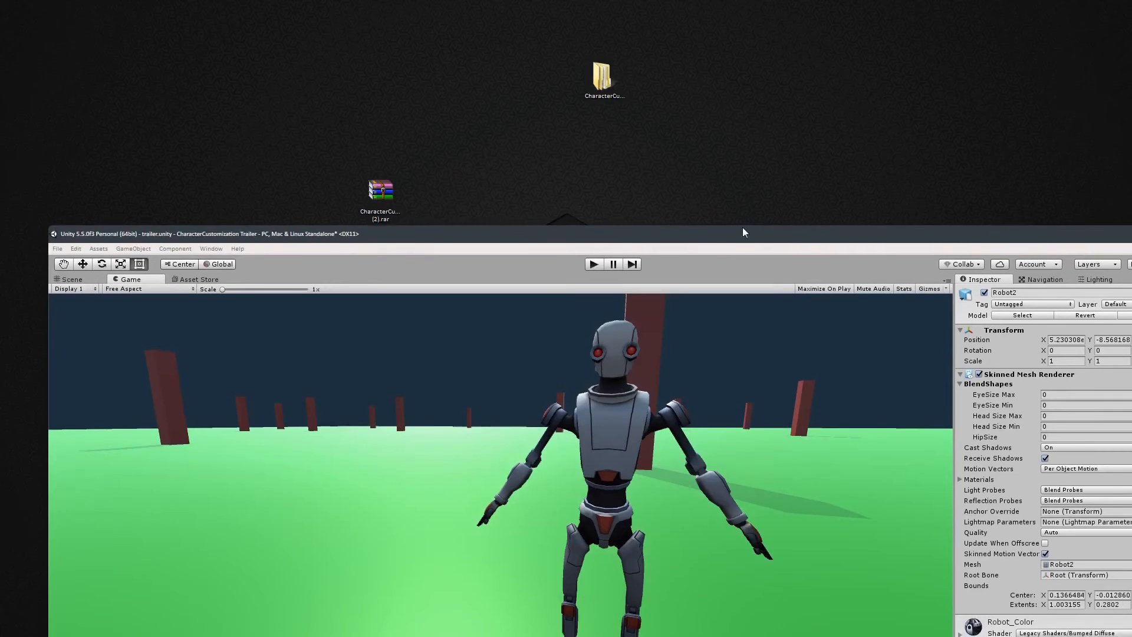
pyautogui.doubleClick(742, 236)
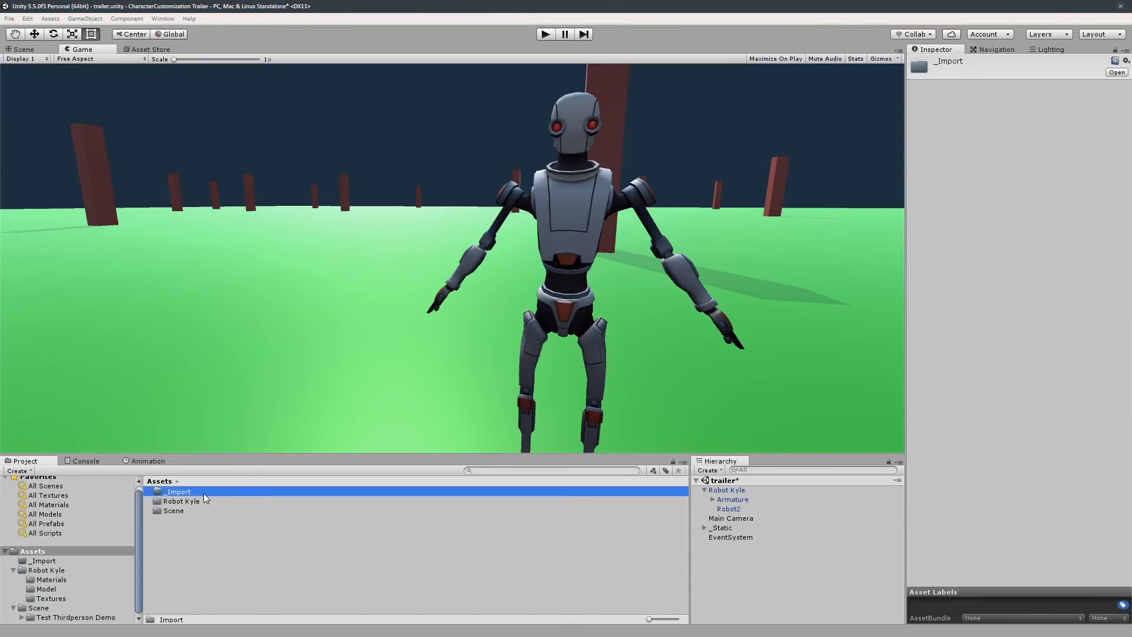
pyautogui.doubleClick(203, 493)
pyautogui.click(165, 482)
pyautogui.doubleClick(175, 492)
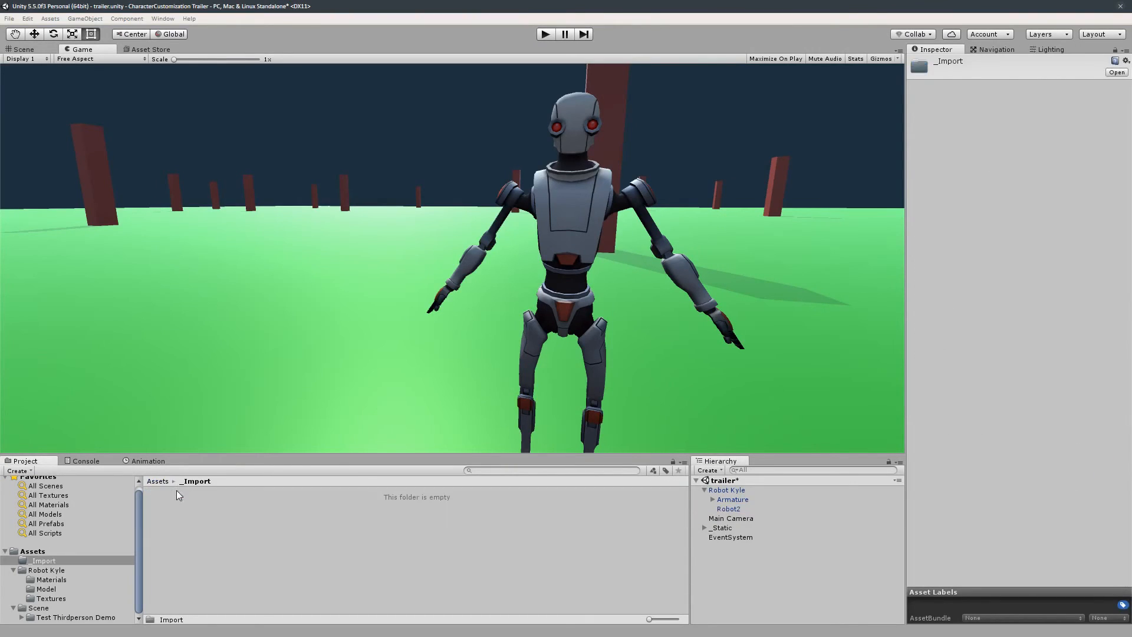
pyautogui.moveTo(369, 10); pyautogui.dragTo(482, 607)
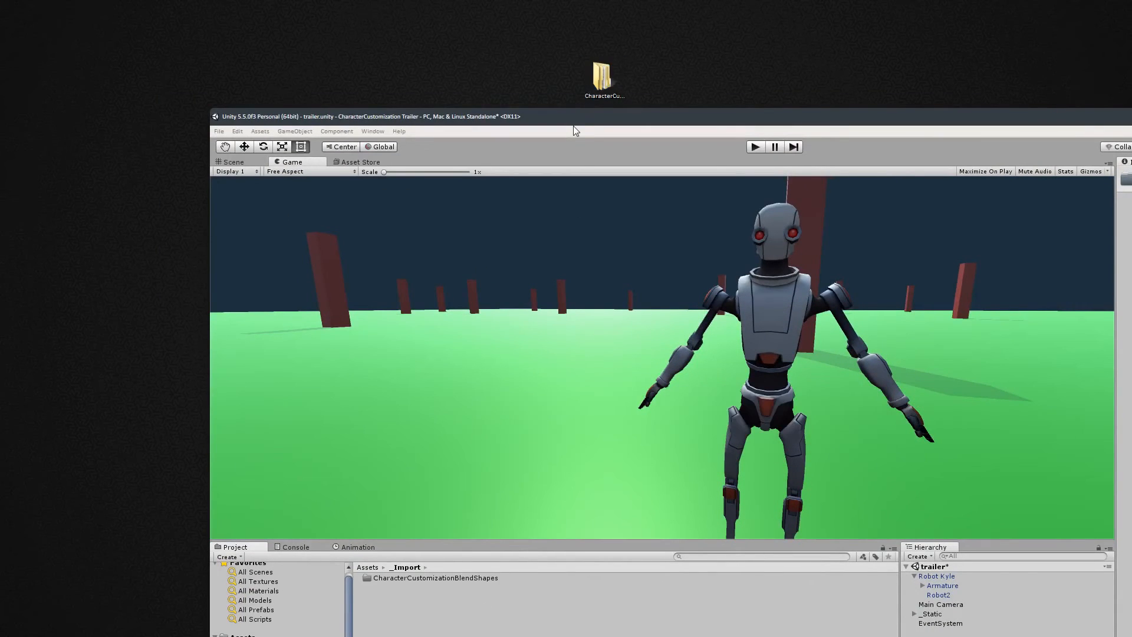
# - Browse the imported CharacterCustomizationBlendShapes folder's Resources and Scripts contents, including the Singleton script
pyautogui.doubleClick(553, 110)
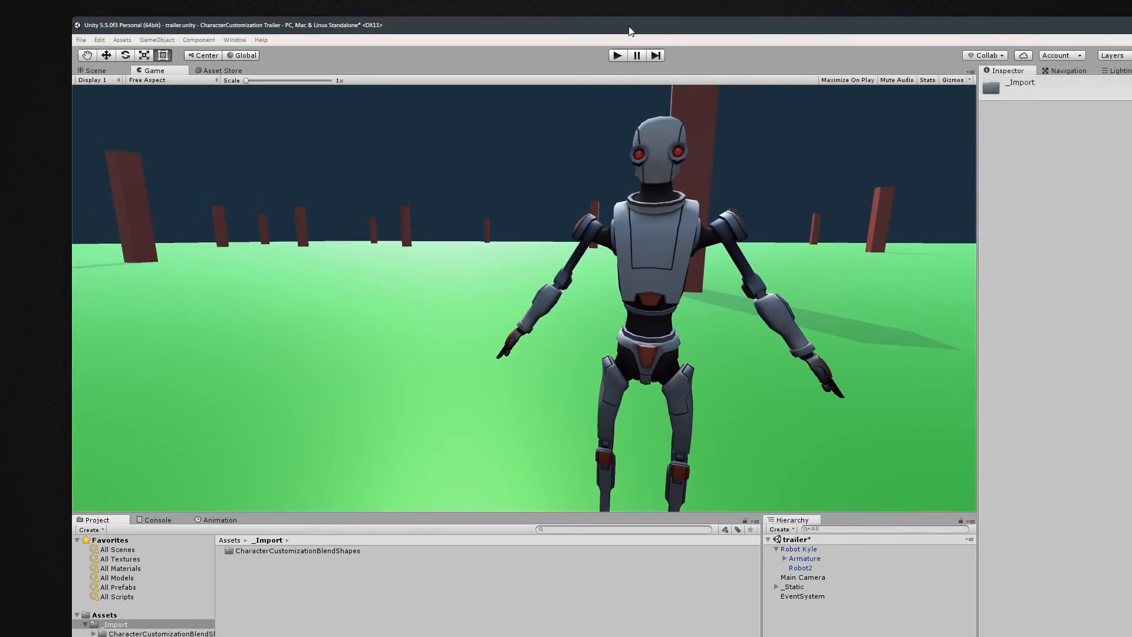
pyautogui.doubleClick(629, 28)
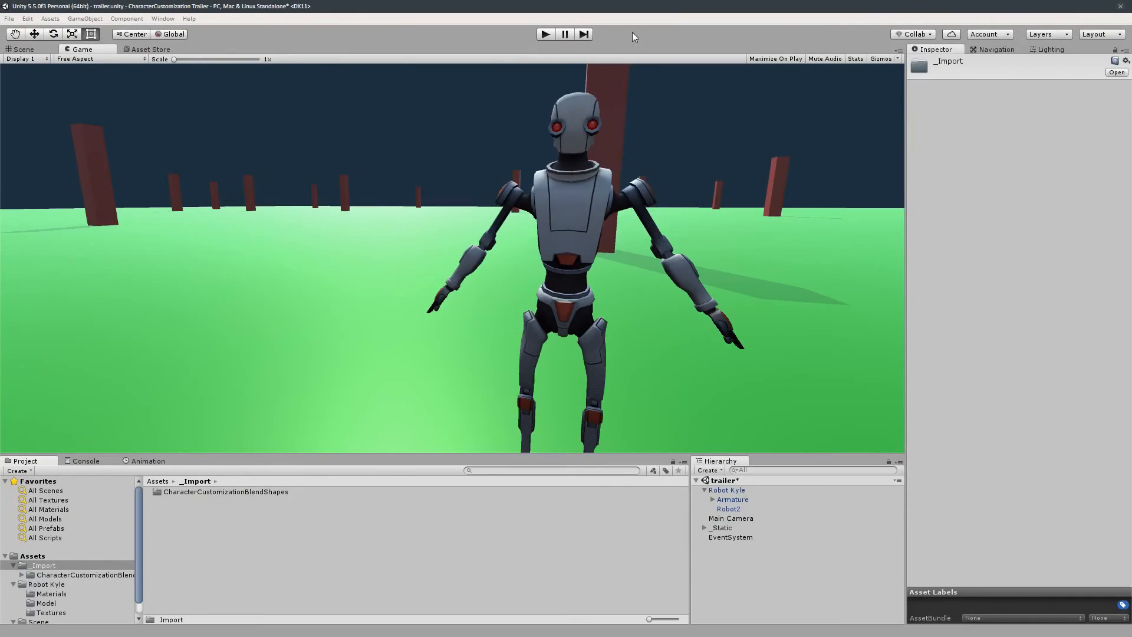
pyautogui.doubleClick(236, 493)
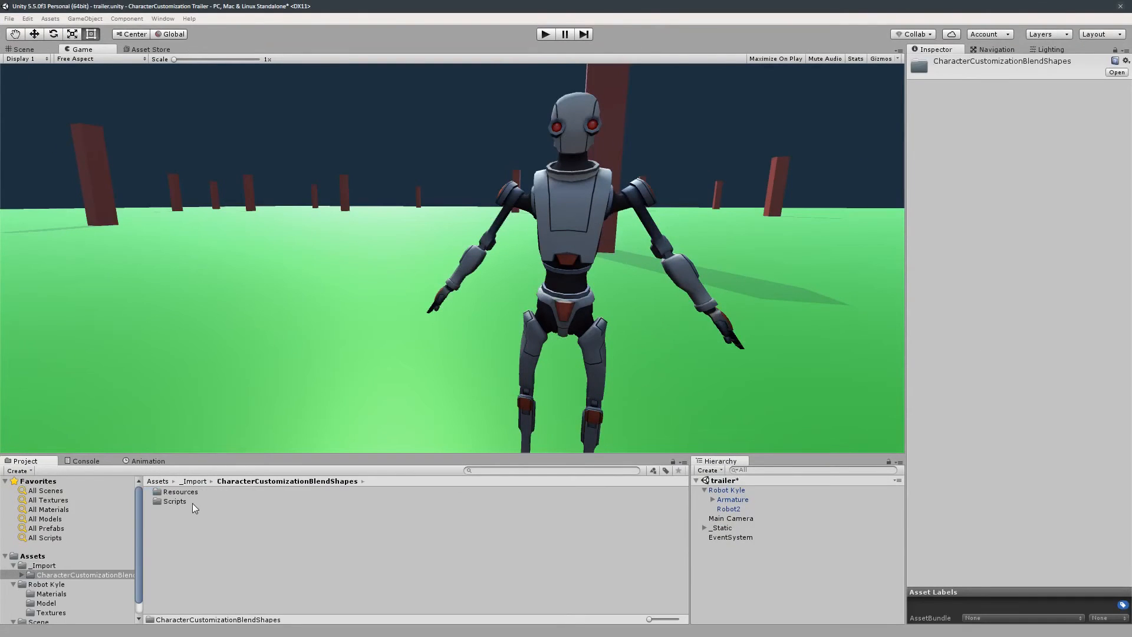
pyautogui.doubleClick(179, 502)
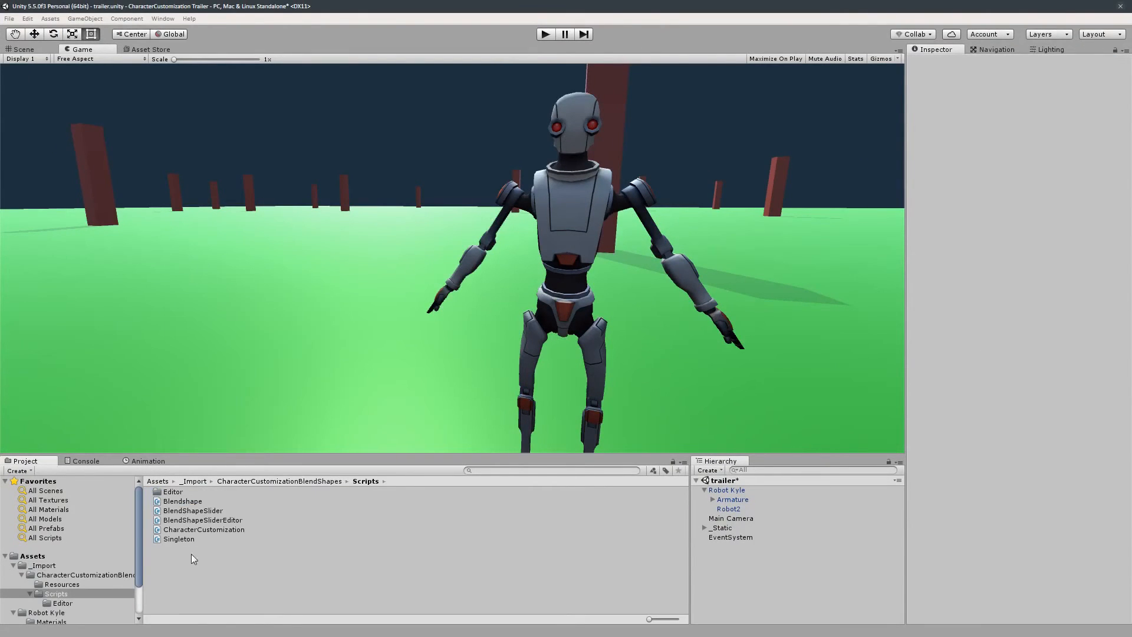
pyautogui.click(179, 540)
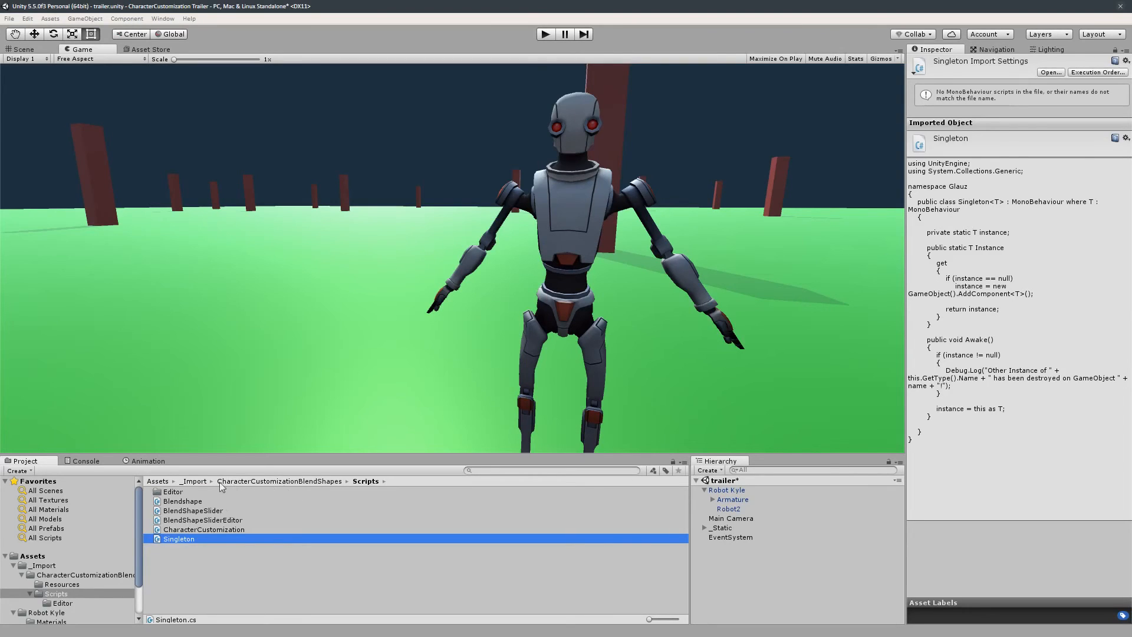
pyautogui.click(194, 481)
pyautogui.click(158, 482)
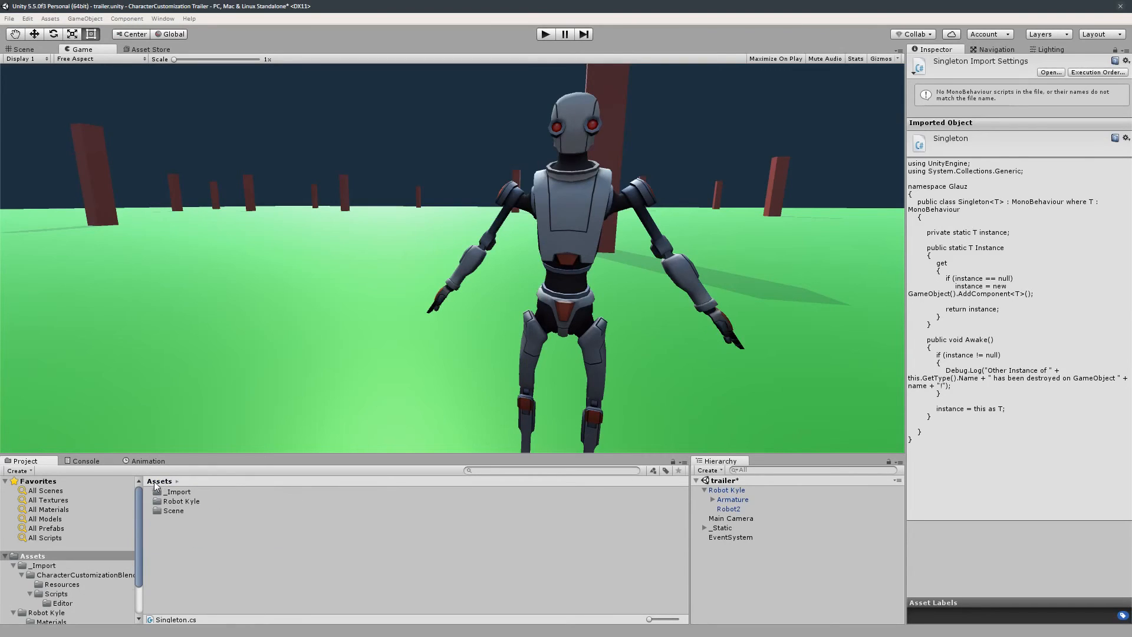
pyautogui.doubleClick(174, 493)
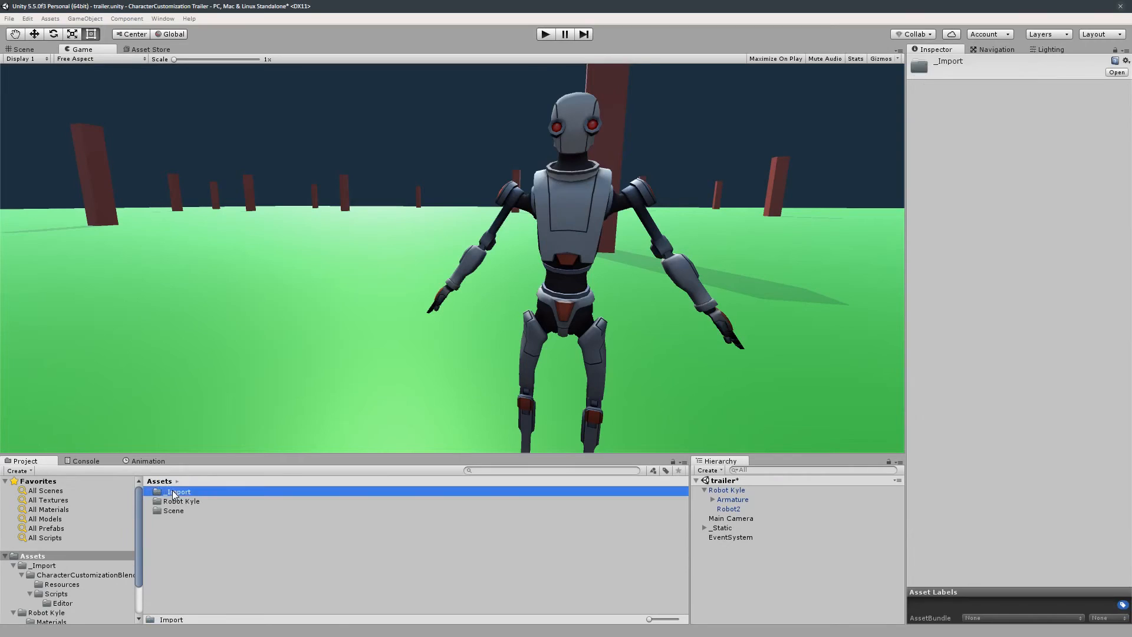
pyautogui.click(192, 495)
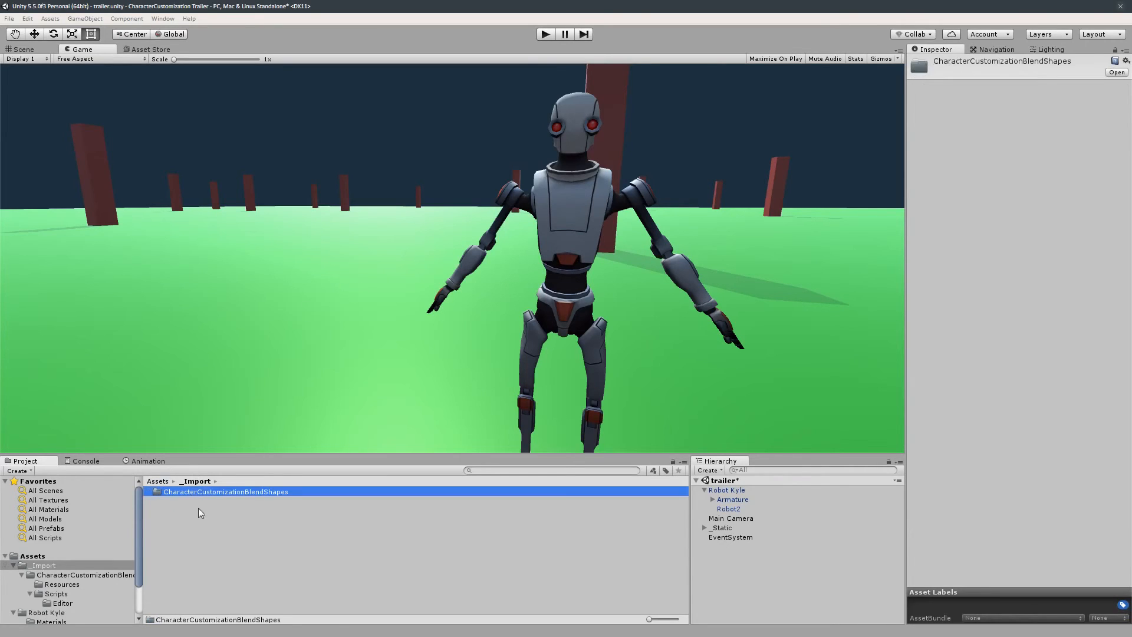
pyautogui.click(154, 482)
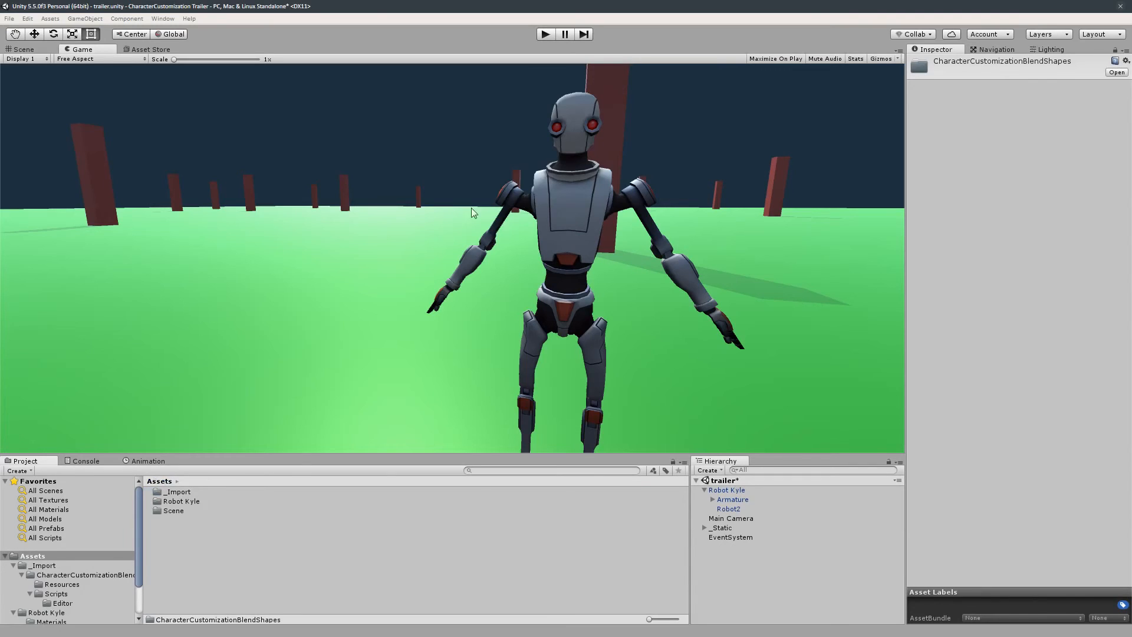
# - Create an empty GameObject in the scene named _CharacterCustomizer
pyautogui.rightClick(744, 572)
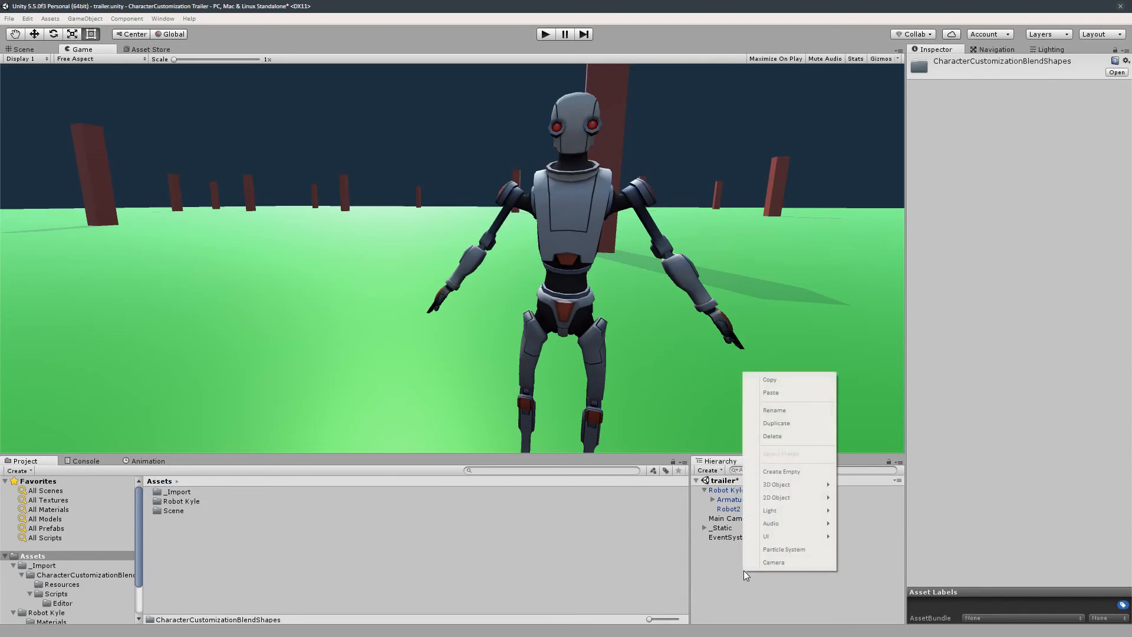
pyautogui.click(721, 604)
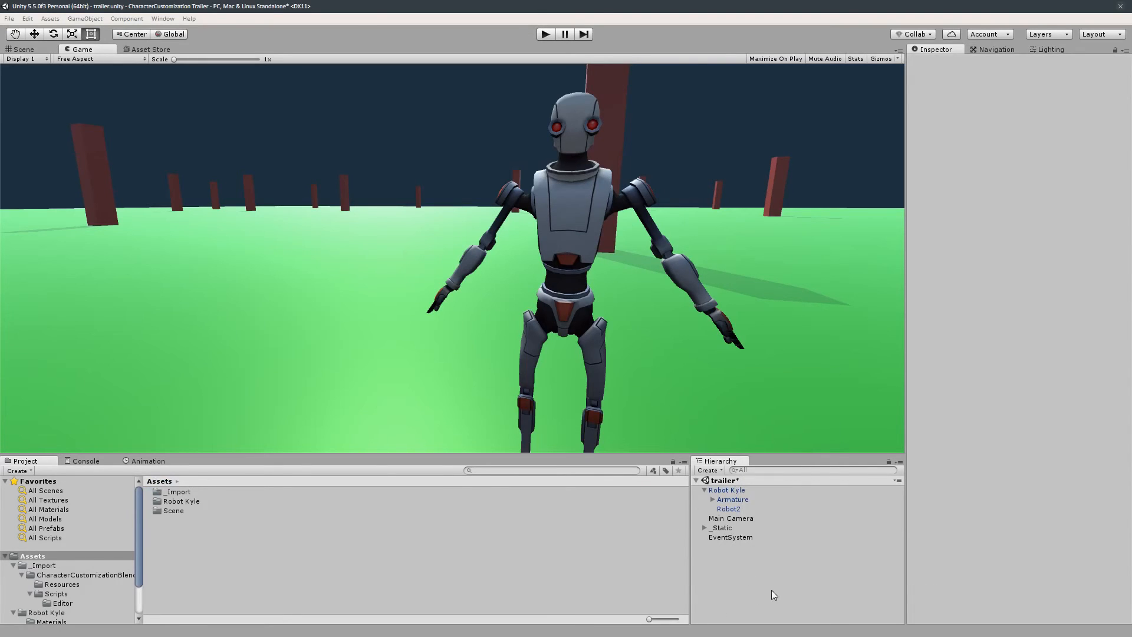
pyautogui.hotkey('ctrl', 'shift', 'n')
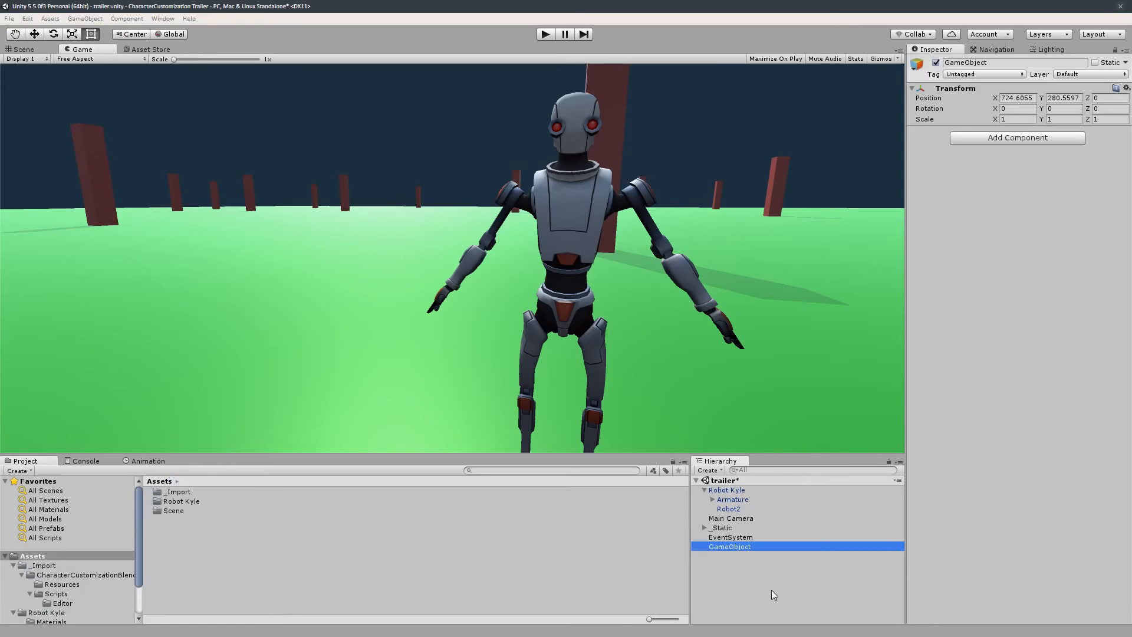
pyautogui.click(741, 546)
pyautogui.write('_CharacterCustomizer')
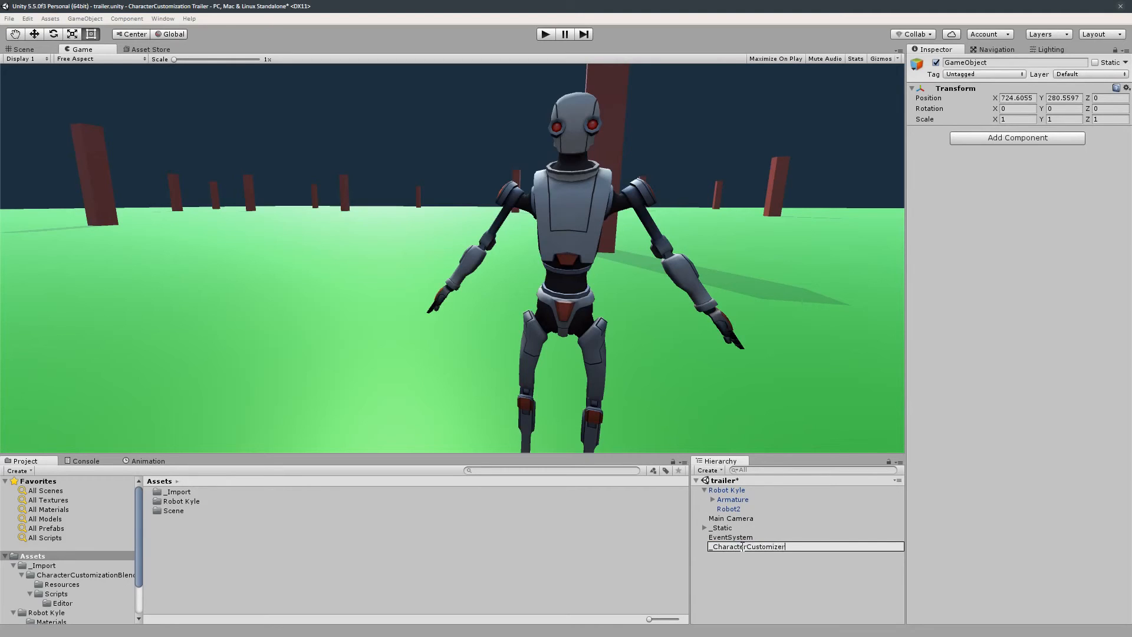
pyautogui.press('Return')
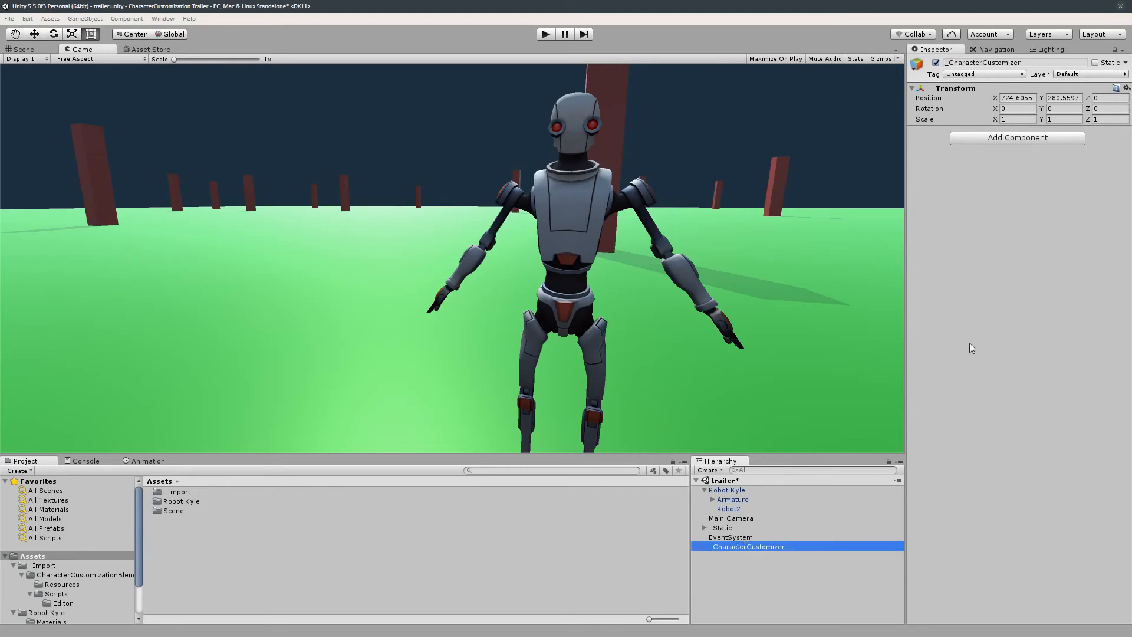
# - Add the Character Customization script to _CharacterCustomizer and set its Target to the Robot2 skinned mesh renderer
pyautogui.click(1022, 136)
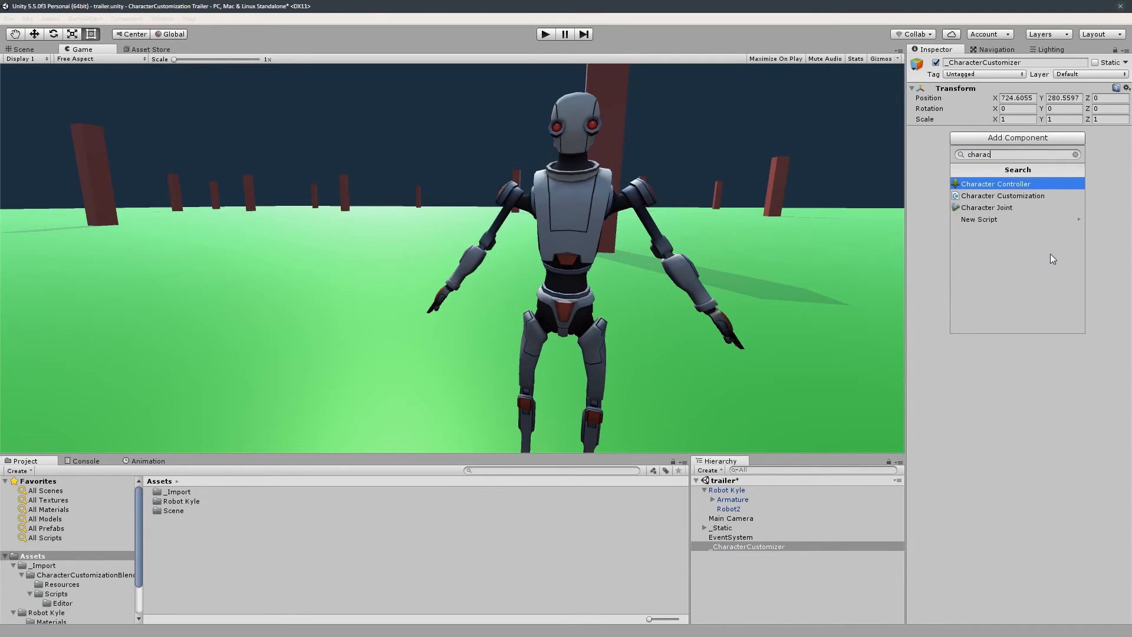
pyautogui.click(1028, 196)
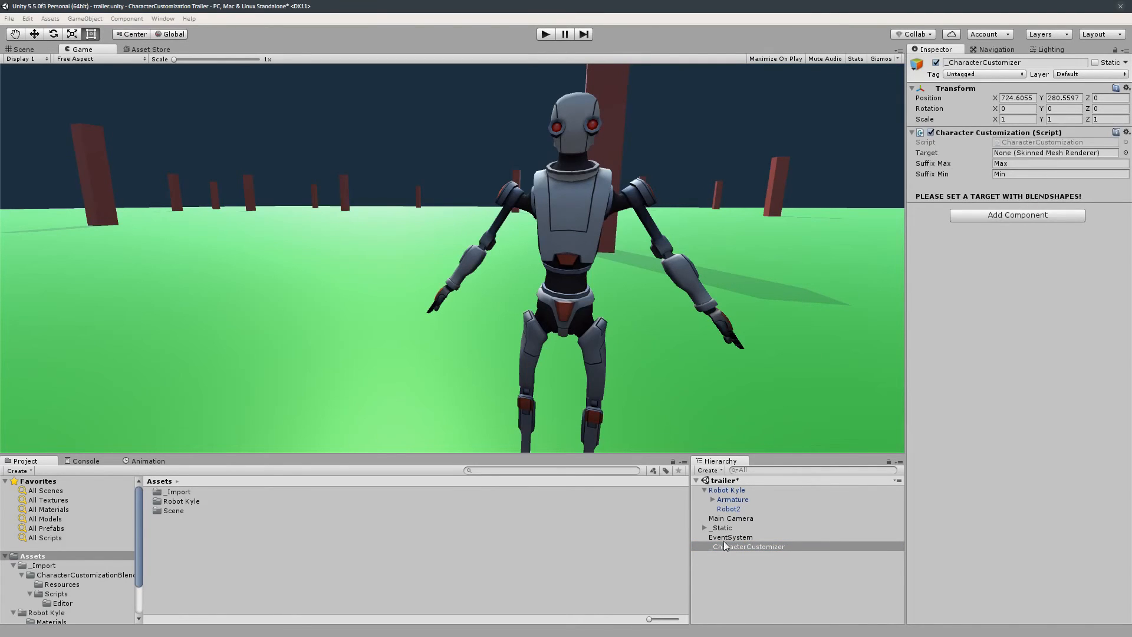
pyautogui.click(738, 492)
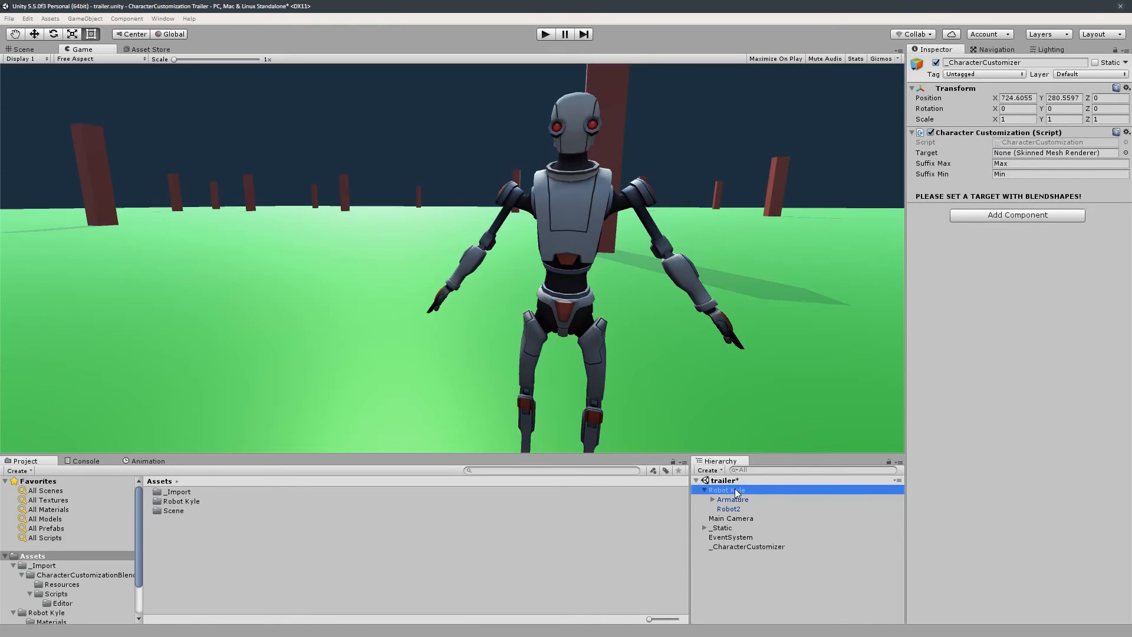
pyautogui.click(742, 509)
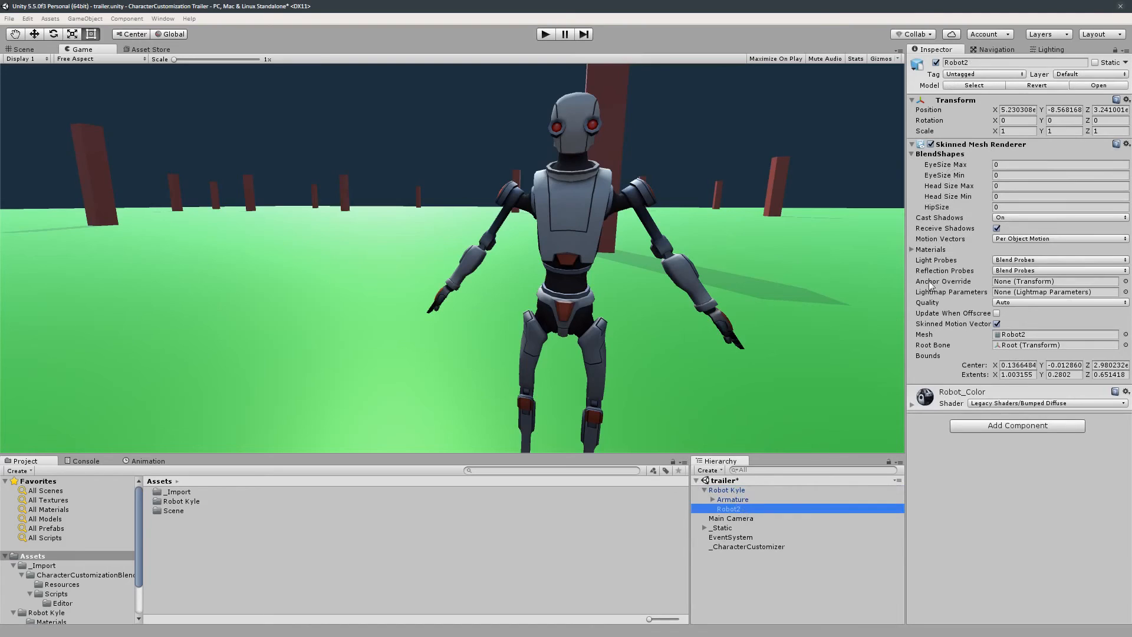
pyautogui.click(742, 490)
pyautogui.click(749, 547)
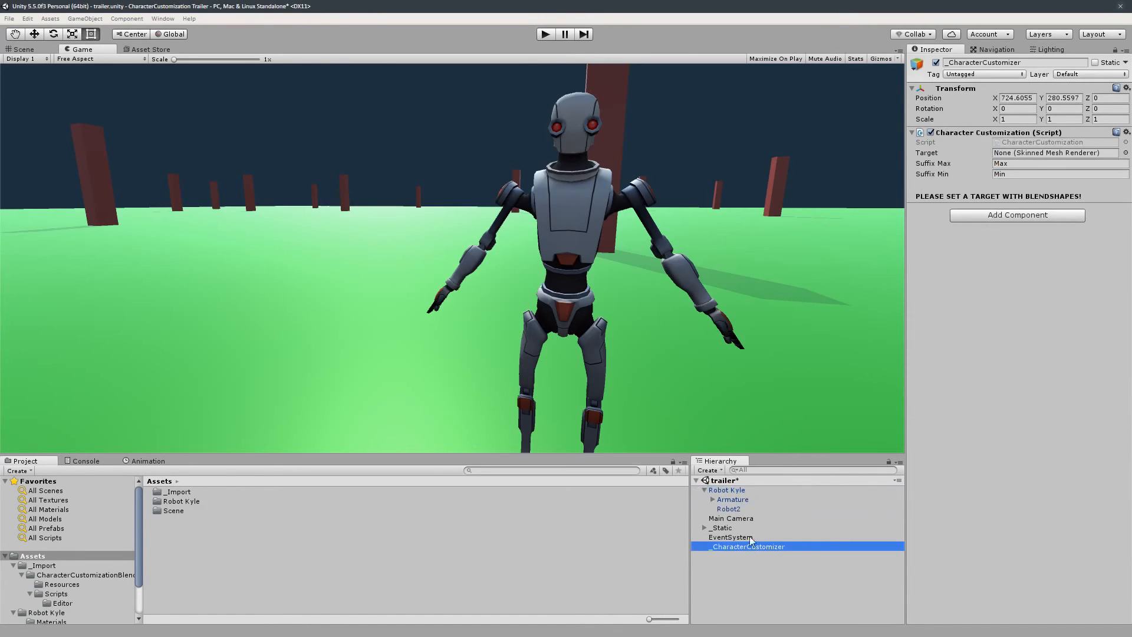
pyautogui.moveTo(750, 536); pyautogui.dragTo(1038, 155)
pyautogui.click(735, 520)
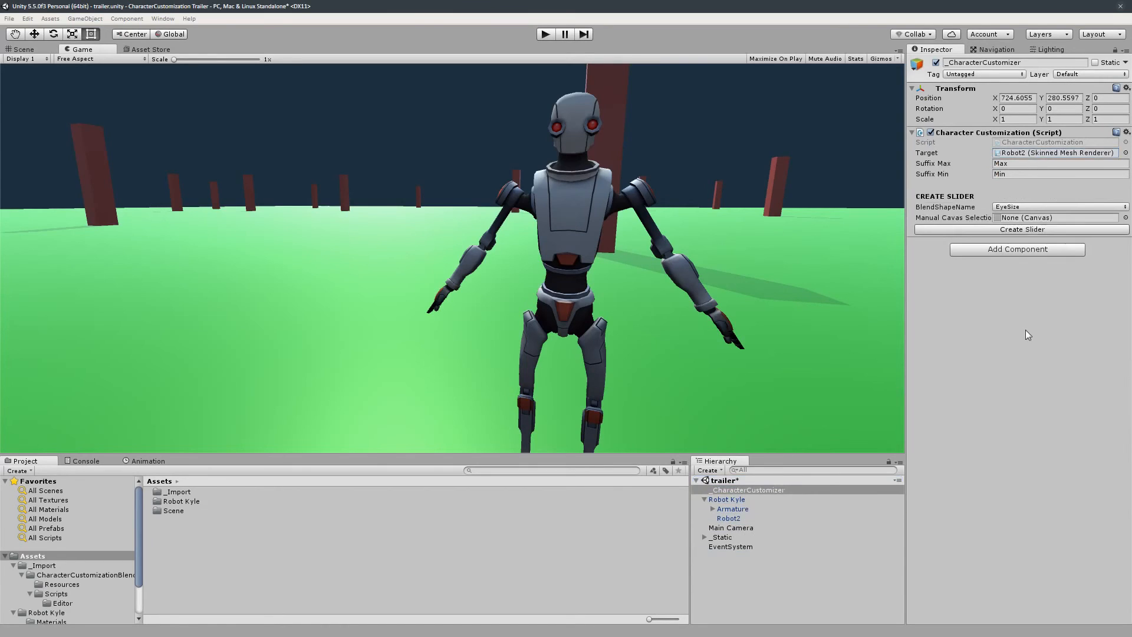
pyautogui.click(1125, 154)
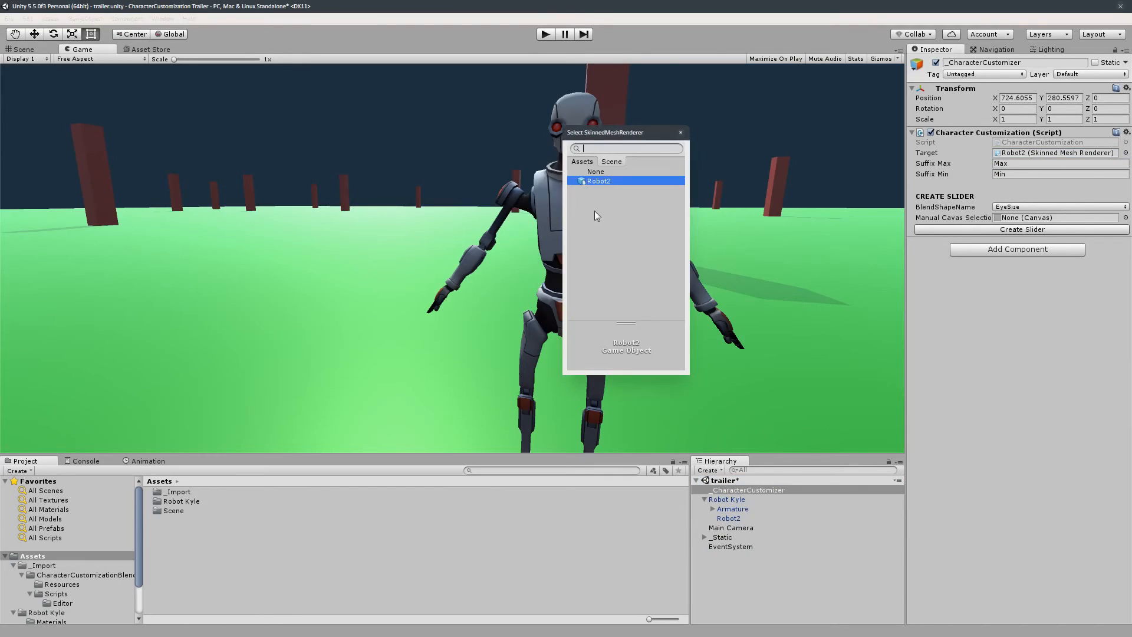
pyautogui.doubleClick(602, 179)
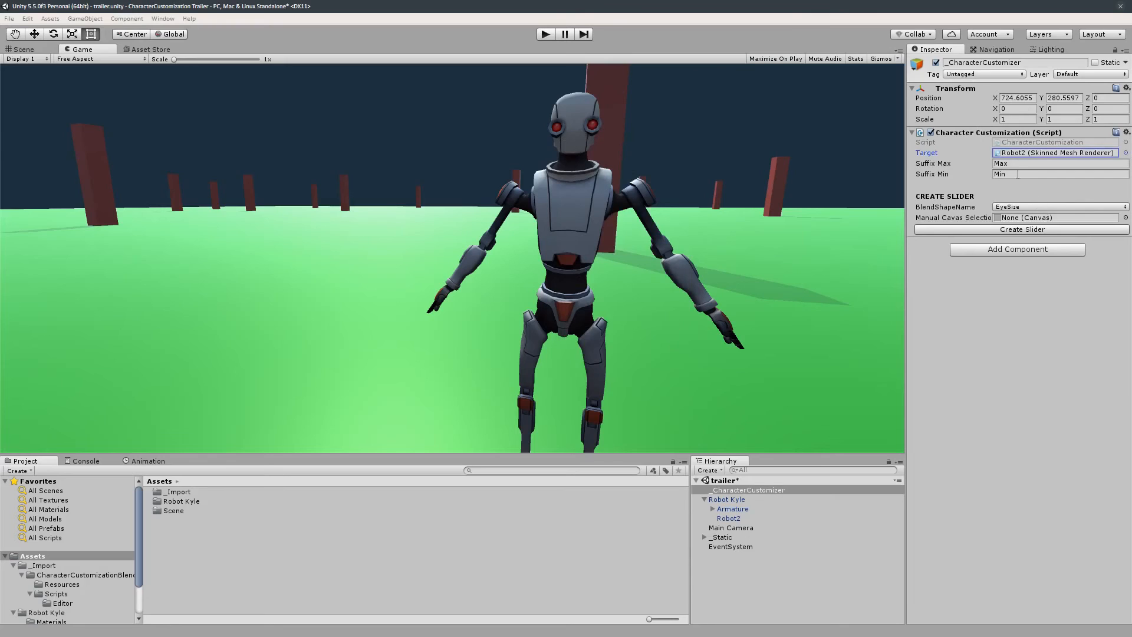
# - Try to create a slider for the EyeSize blend shape using the Max and Min suffixes
pyautogui.click(965, 164)
pyautogui.click(946, 175)
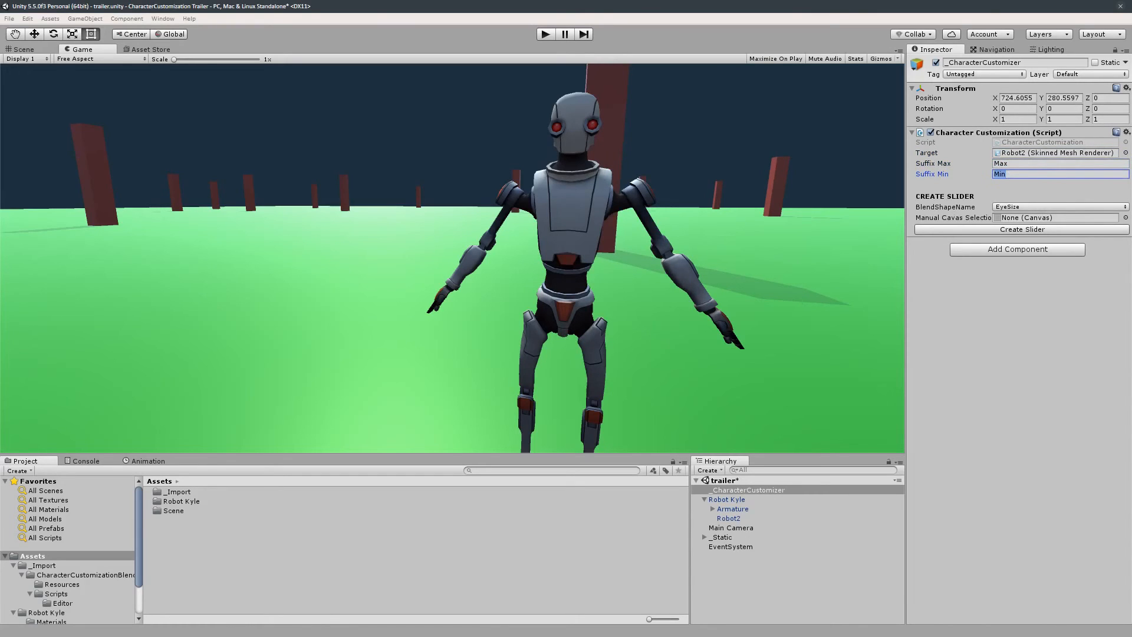
pyautogui.click(1009, 175)
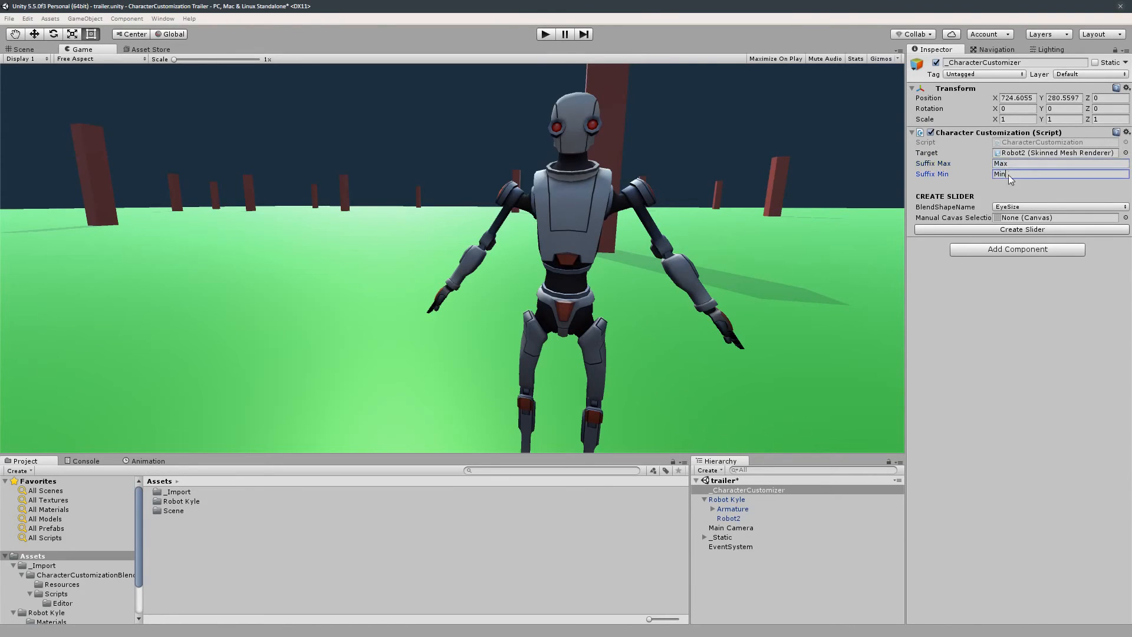
pyautogui.click(998, 206)
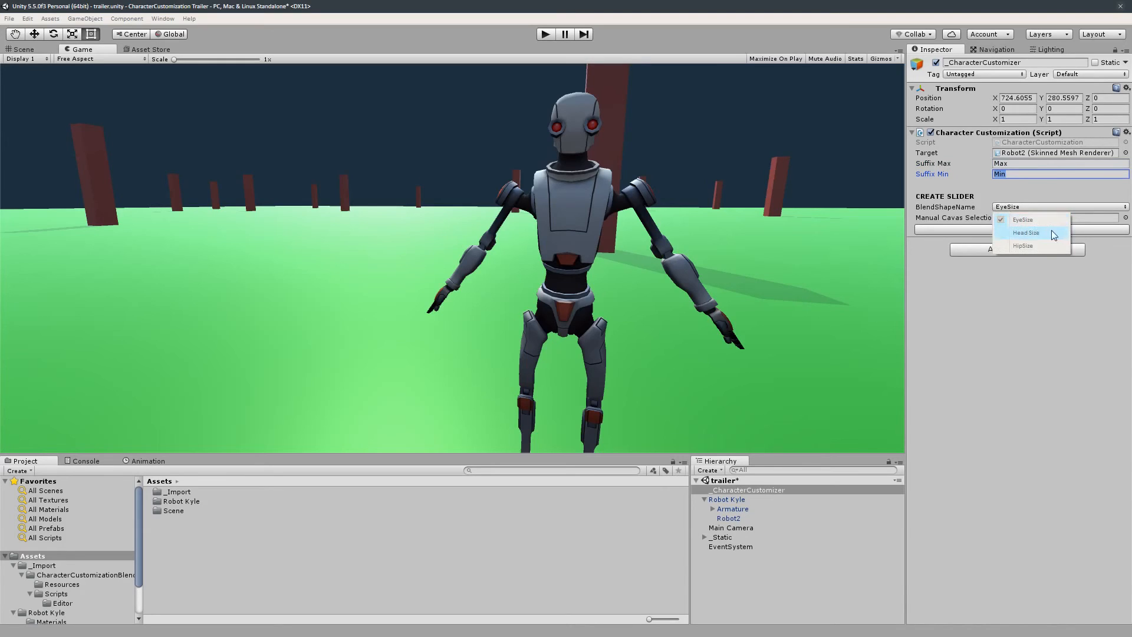
pyautogui.click(1063, 277)
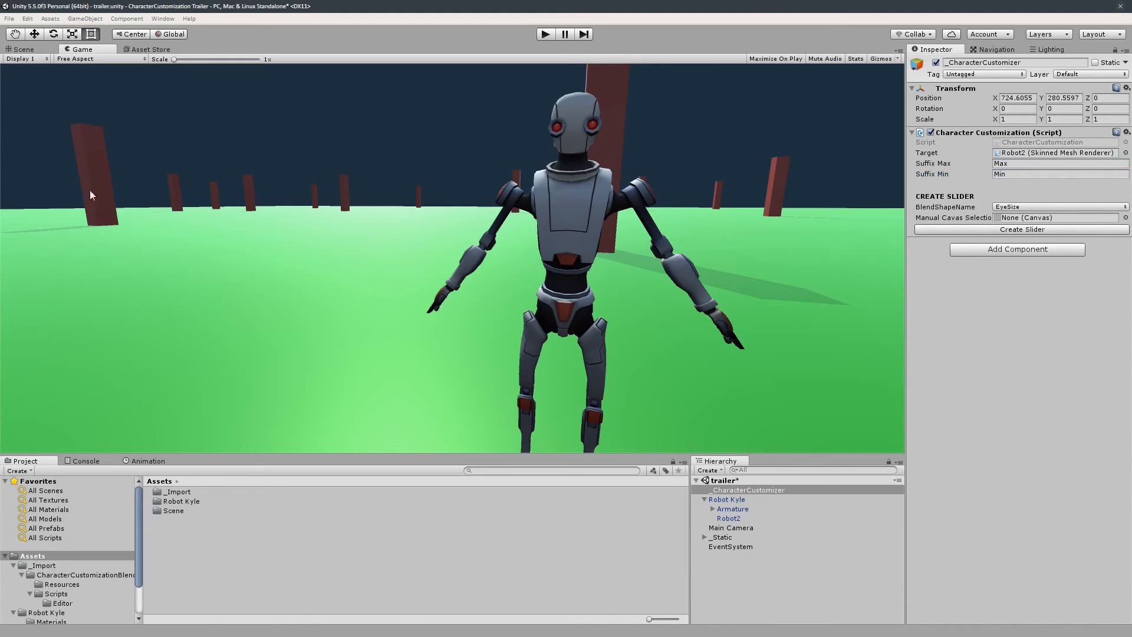
pyautogui.click(1024, 230)
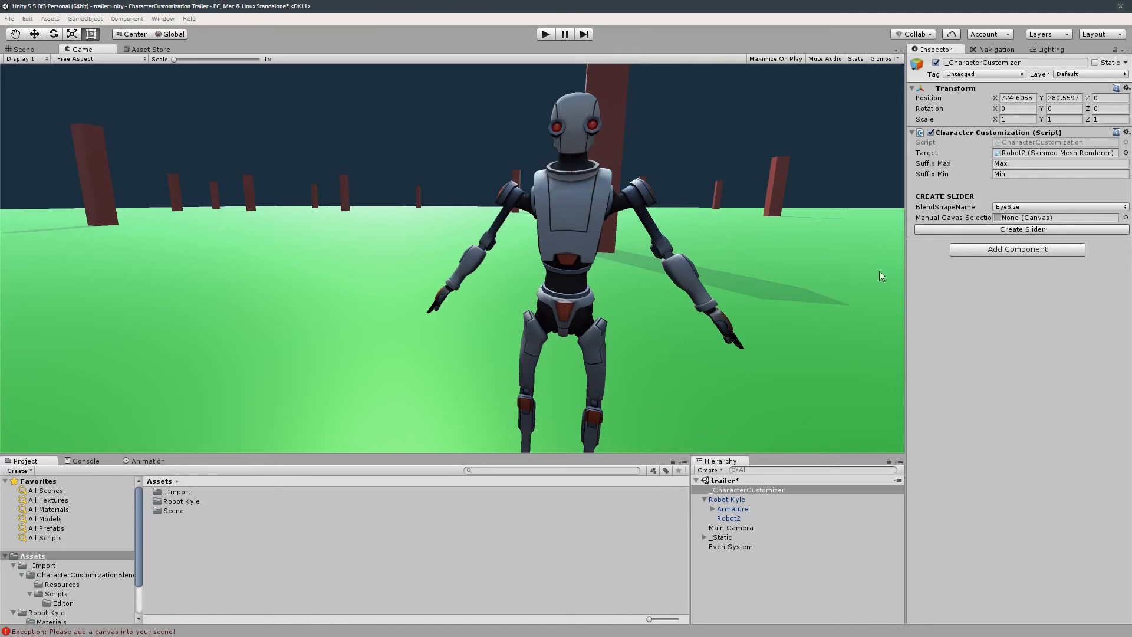
# - Add a UI Panel, with its Canvas, to the scene hierarchy
pyautogui.click(86, 461)
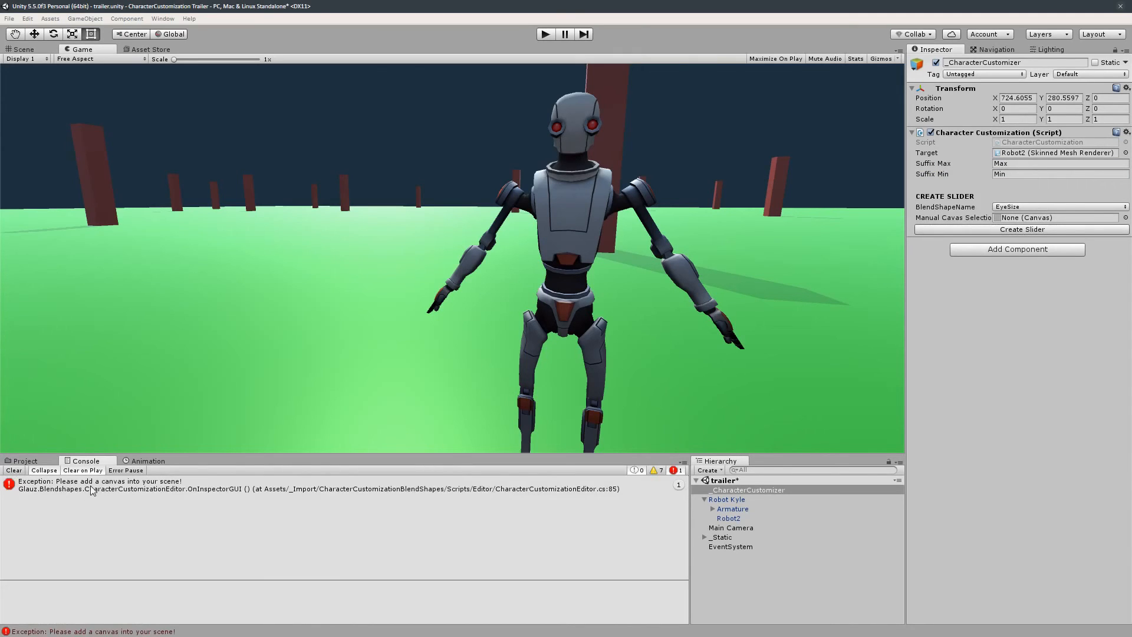
pyautogui.rightClick(769, 586)
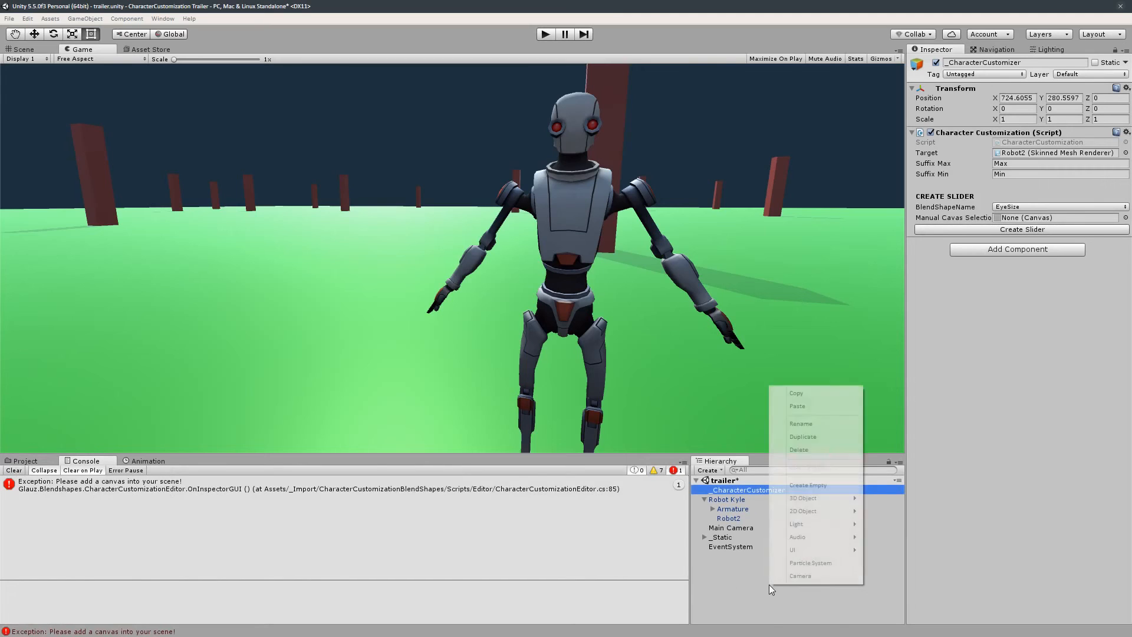
pyautogui.moveTo(841, 550)
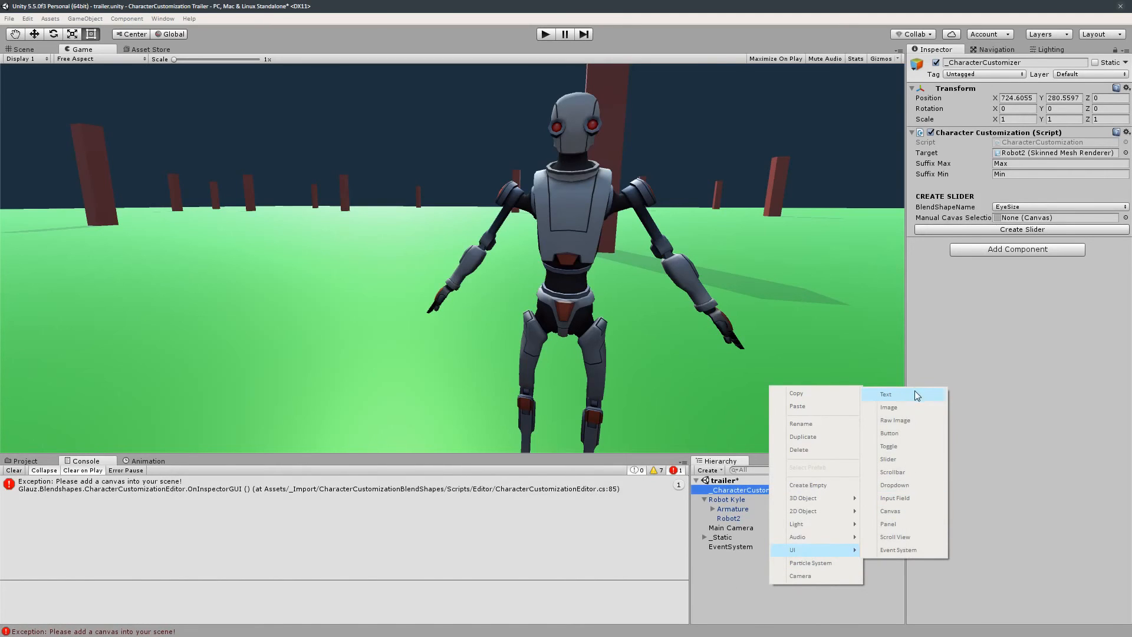
pyautogui.click(914, 524)
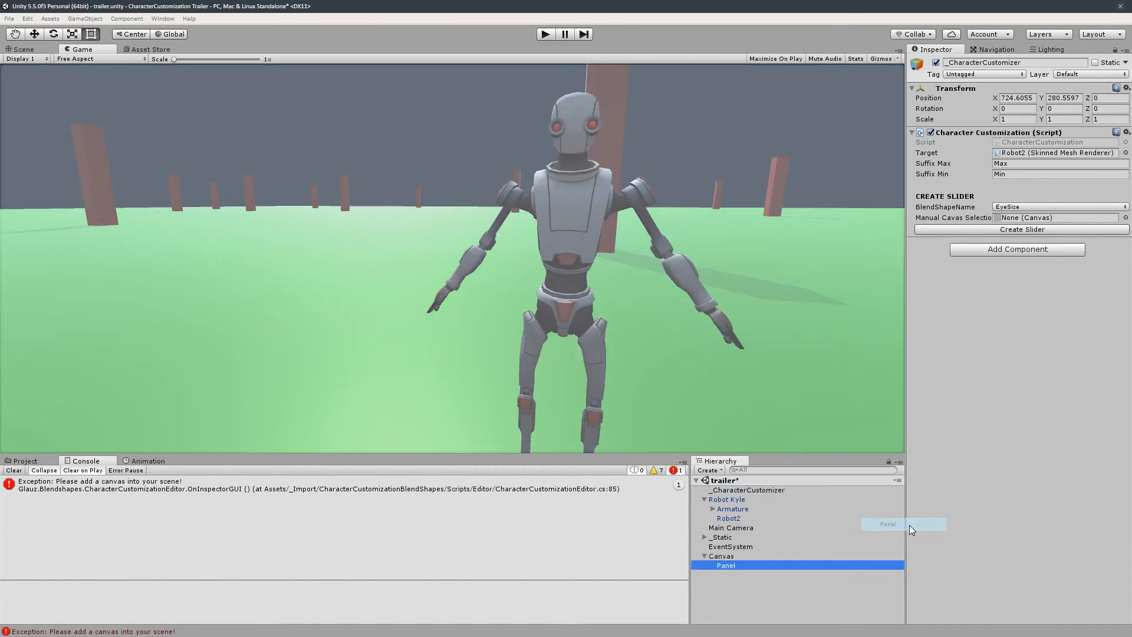
# - Resize the Panel into a narrow strip along the canvas's left edge and set its color to dark grey
pyautogui.click(24, 49)
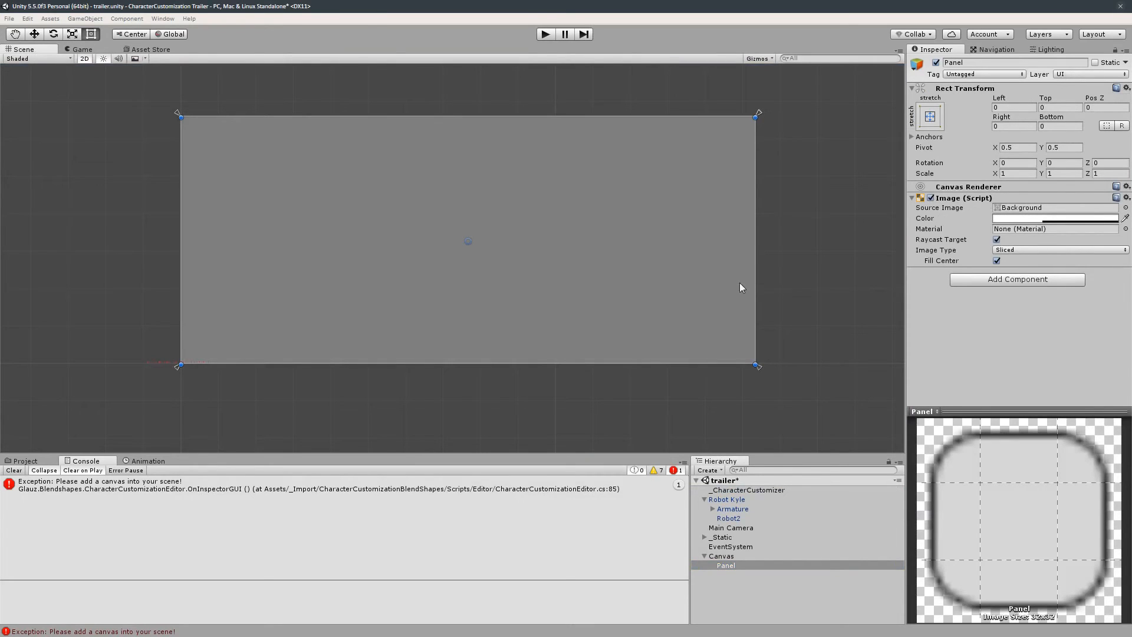
pyautogui.moveTo(754, 285); pyautogui.dragTo(299, 280)
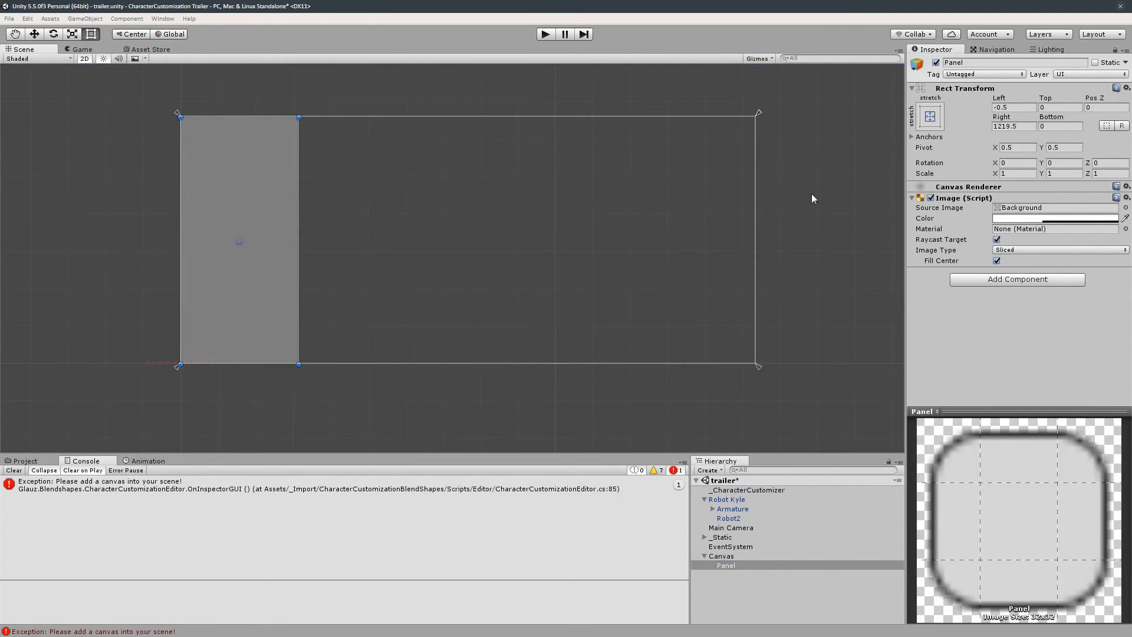
pyautogui.click(930, 121)
pyautogui.click(1004, 328)
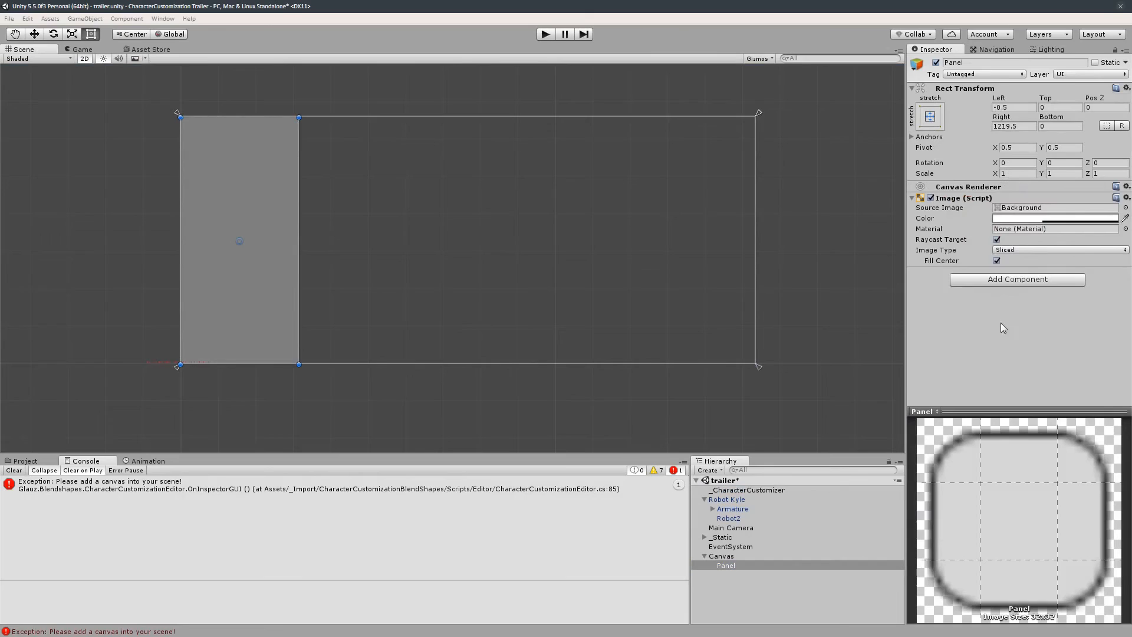
pyautogui.click(1044, 219)
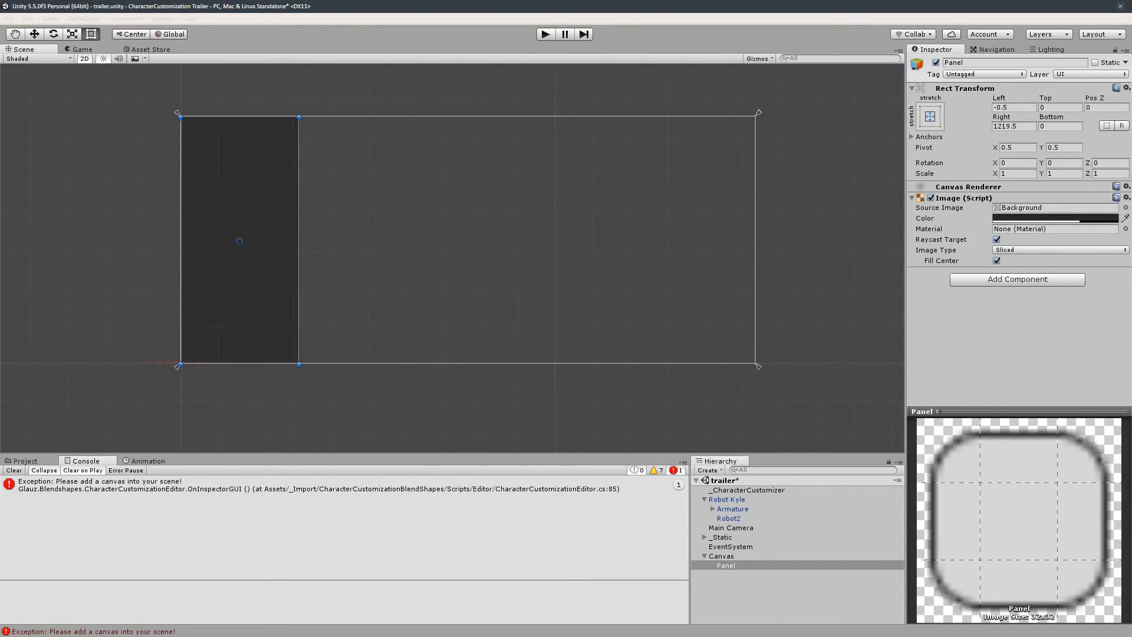
# - Create a slider for the EyeSize blend shape from _CharacterCustomizer
pyautogui.click(84, 49)
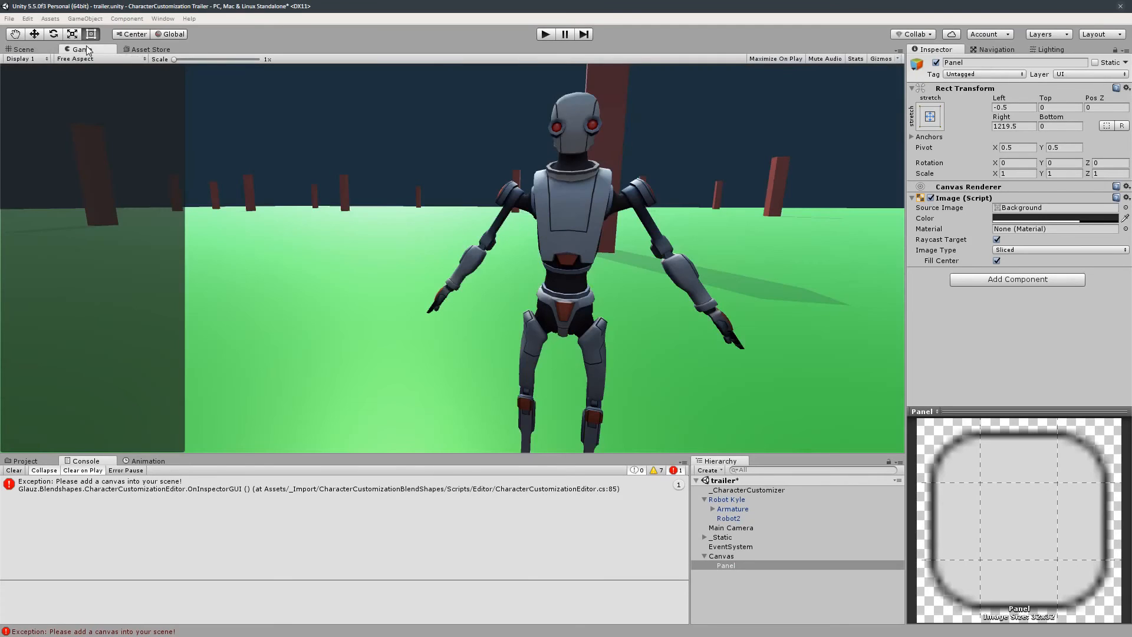
pyautogui.click(19, 50)
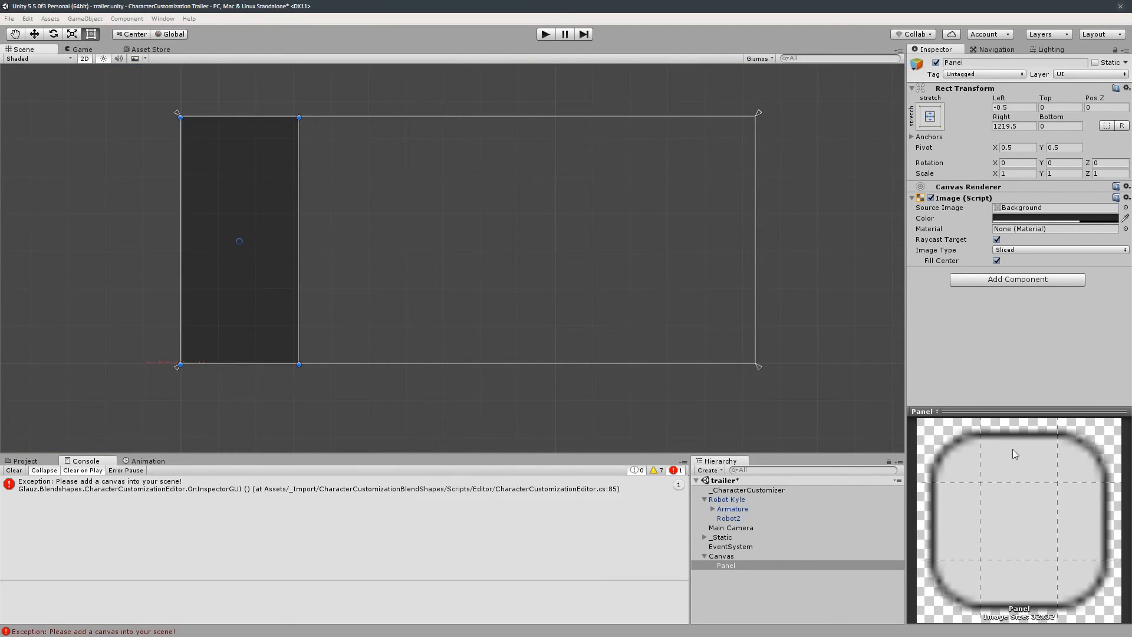
pyautogui.click(735, 491)
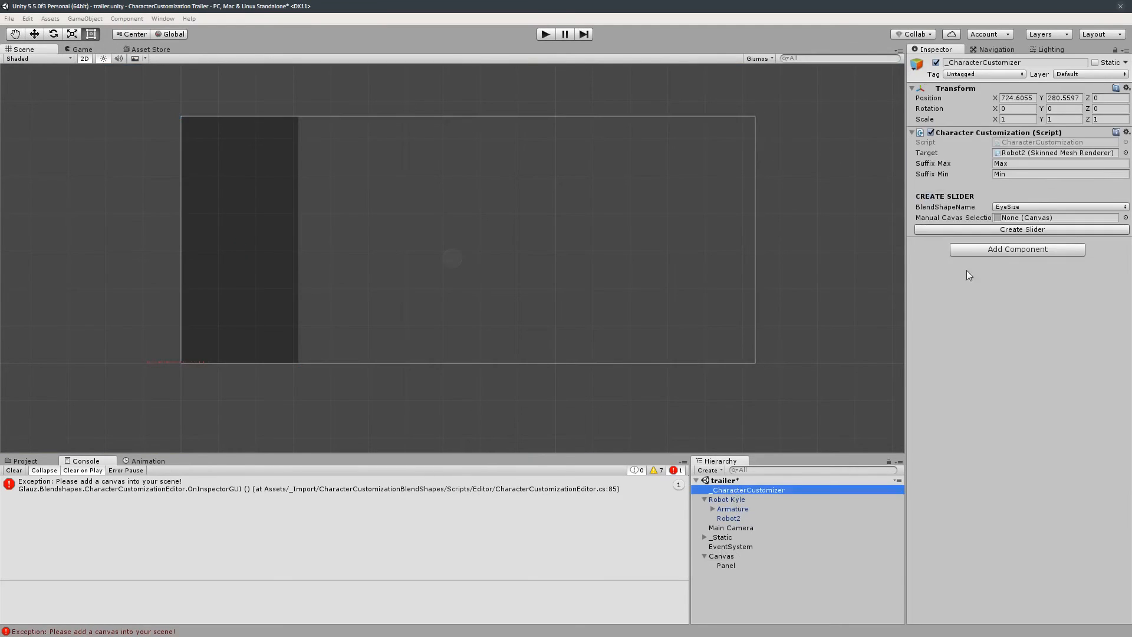
pyautogui.click(1034, 206)
pyautogui.click(1026, 219)
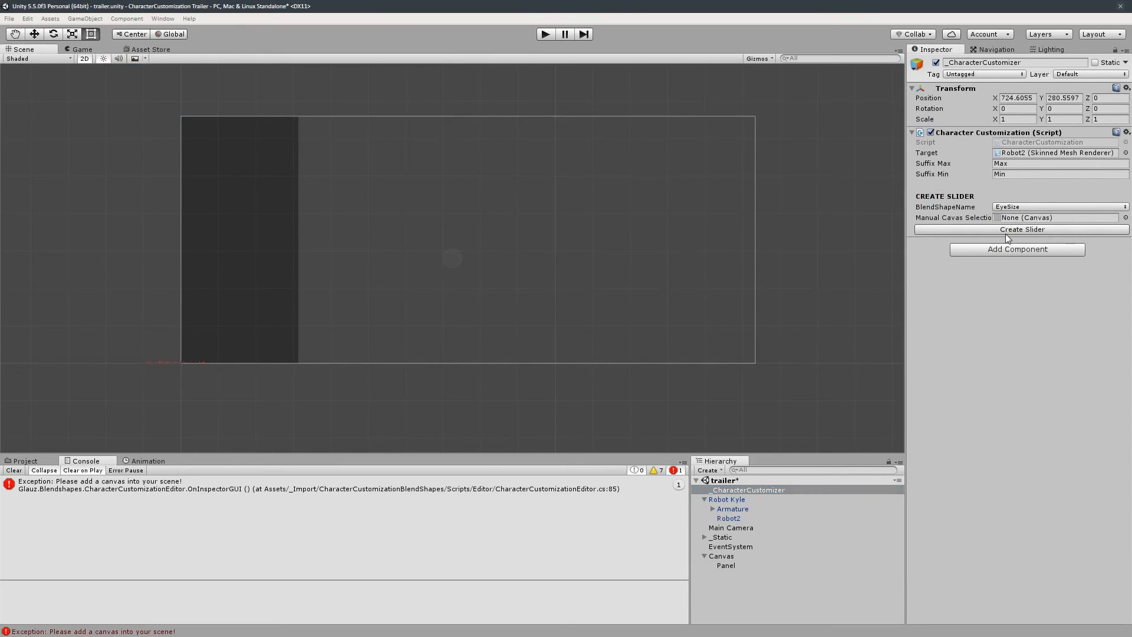
pyautogui.click(1006, 230)
# - Create a slider for the Head Size blend shape
pyautogui.click(1029, 207)
pyautogui.click(1015, 231)
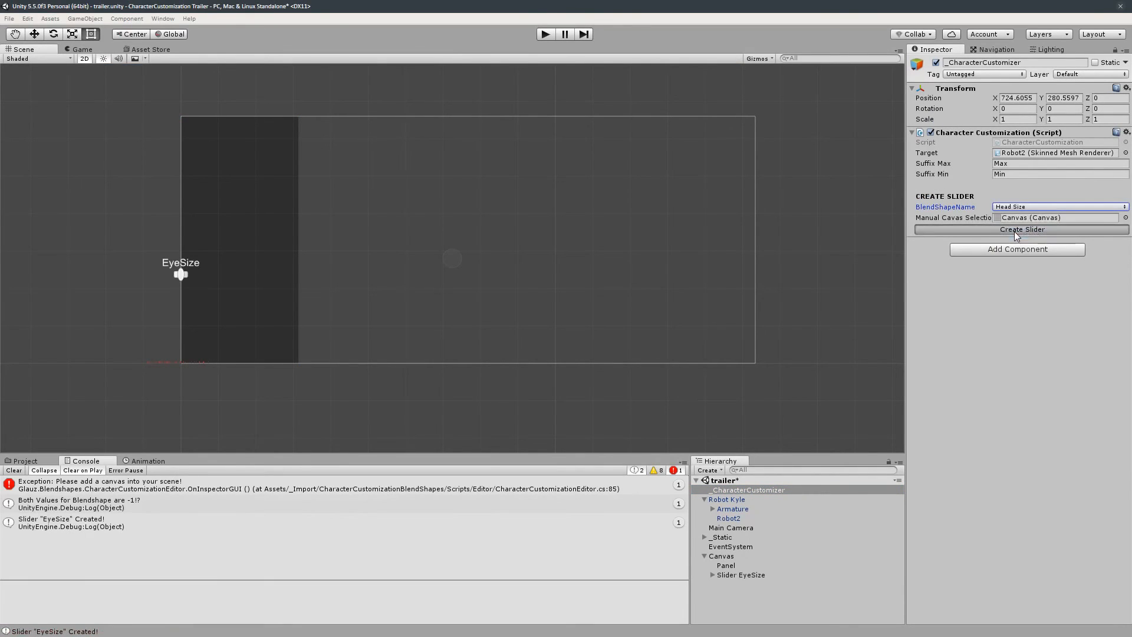
pyautogui.click(1015, 230)
# - Create a slider for the HipSize blend shape
pyautogui.click(1027, 206)
pyautogui.click(1020, 246)
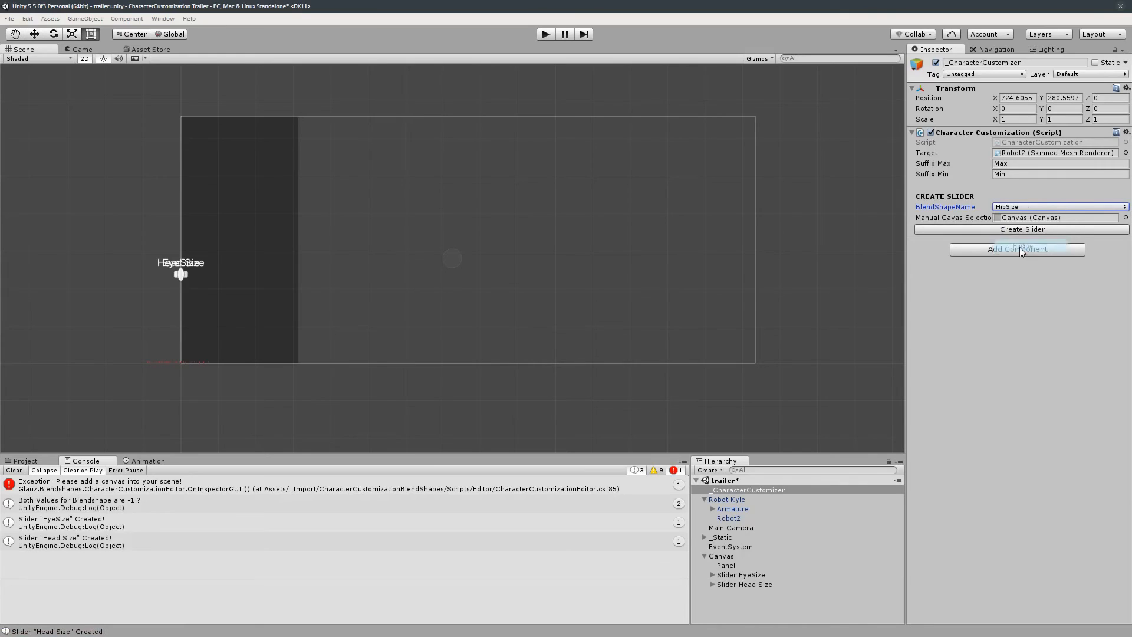
pyautogui.click(1021, 230)
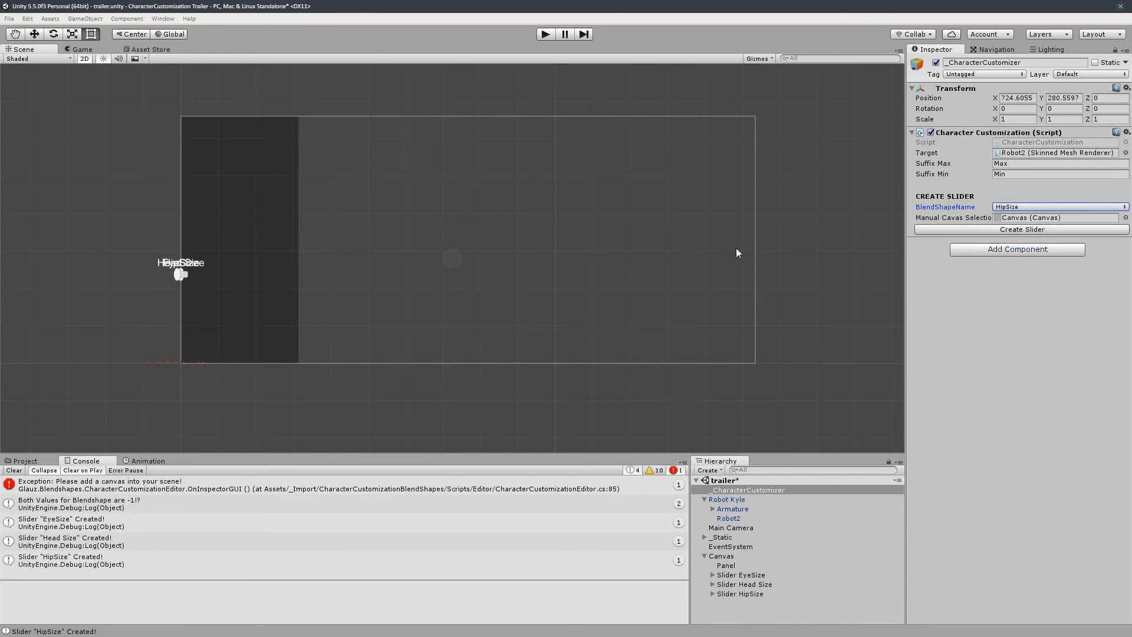
# - Move the Head Size slider to the top of the panel and widen it
pyautogui.click(178, 275)
pyautogui.moveTo(178, 275); pyautogui.dragTo(294, 143)
pyautogui.click(182, 276)
pyautogui.click(179, 273)
pyautogui.click(235, 192)
pyautogui.scroll(2, 353, 288)
pyautogui.scroll(7, 352, 289)
pyautogui.moveTo(266, 280); pyautogui.dragTo(464, 370, button='middle')
pyautogui.moveTo(351, 172); pyautogui.dragTo(339, 170)
# - Position the EyeSize and HipSize sliders below Head Size in the panel, widened to match
pyautogui.click(240, 375)
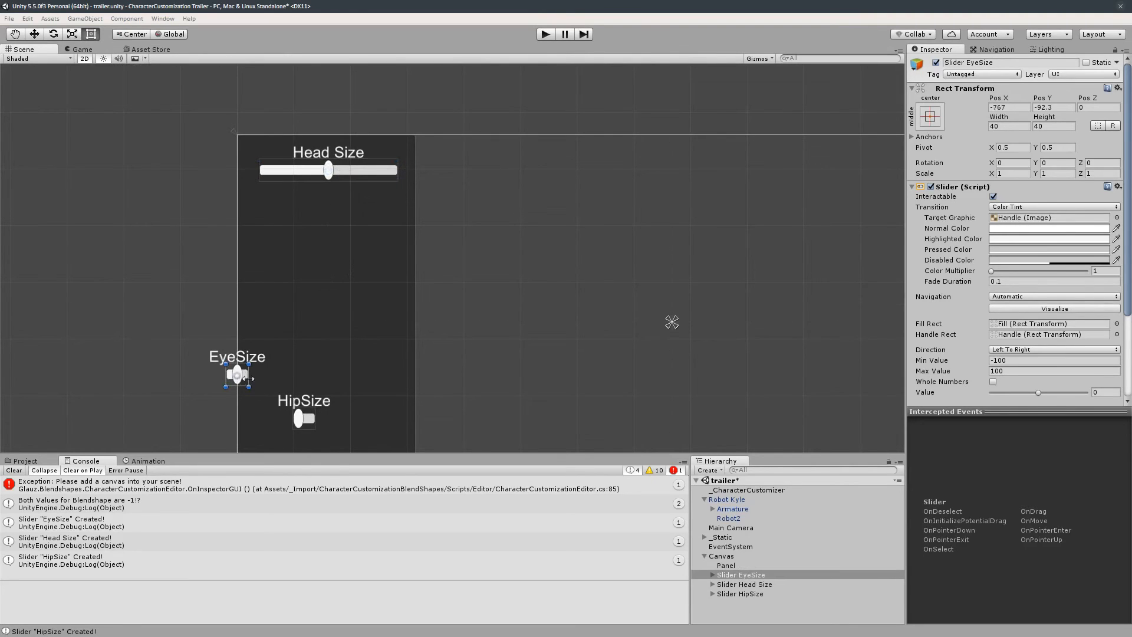
pyautogui.moveTo(249, 376); pyautogui.dragTo(402, 206)
pyautogui.click(311, 420)
pyautogui.moveTo(311, 420); pyautogui.dragTo(407, 264)
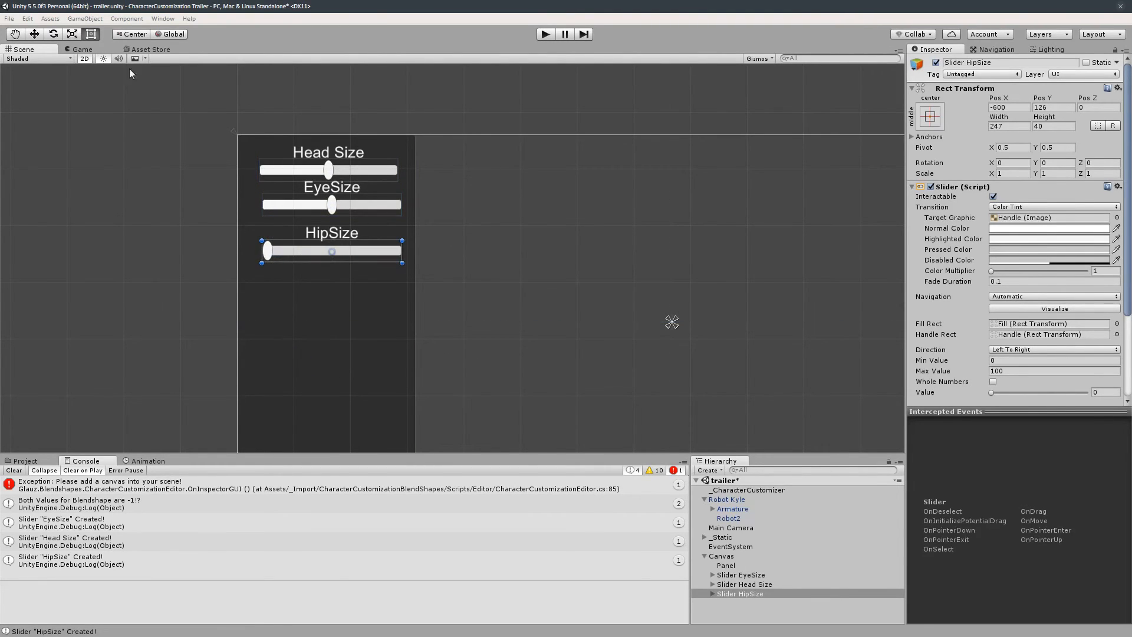
# - Play the scene, test the Head Size, EyeSize and HipSize sliders on the robot, and stop playing
pyautogui.click(83, 49)
pyautogui.click(547, 35)
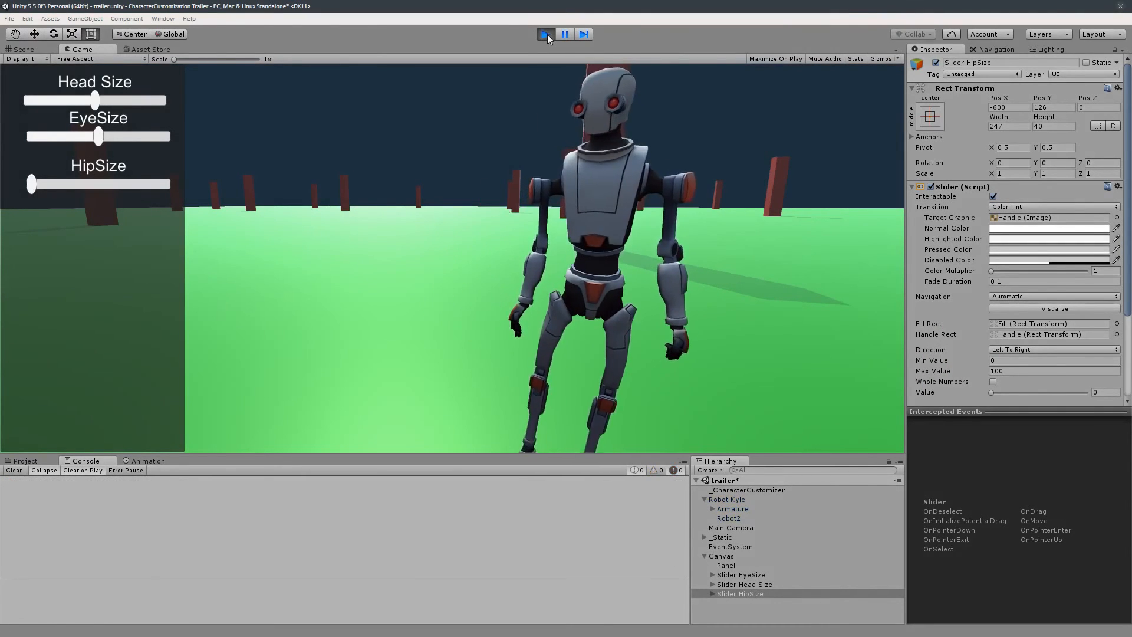
pyautogui.moveTo(101, 101); pyautogui.dragTo(153, 111)
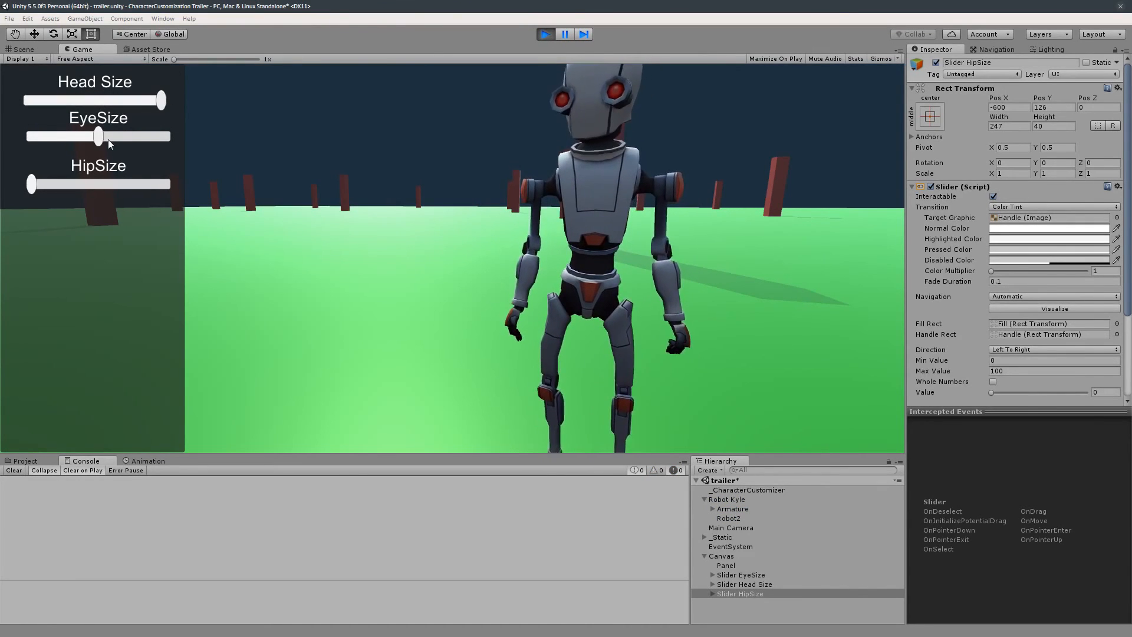
pyautogui.moveTo(108, 141); pyautogui.dragTo(179, 196)
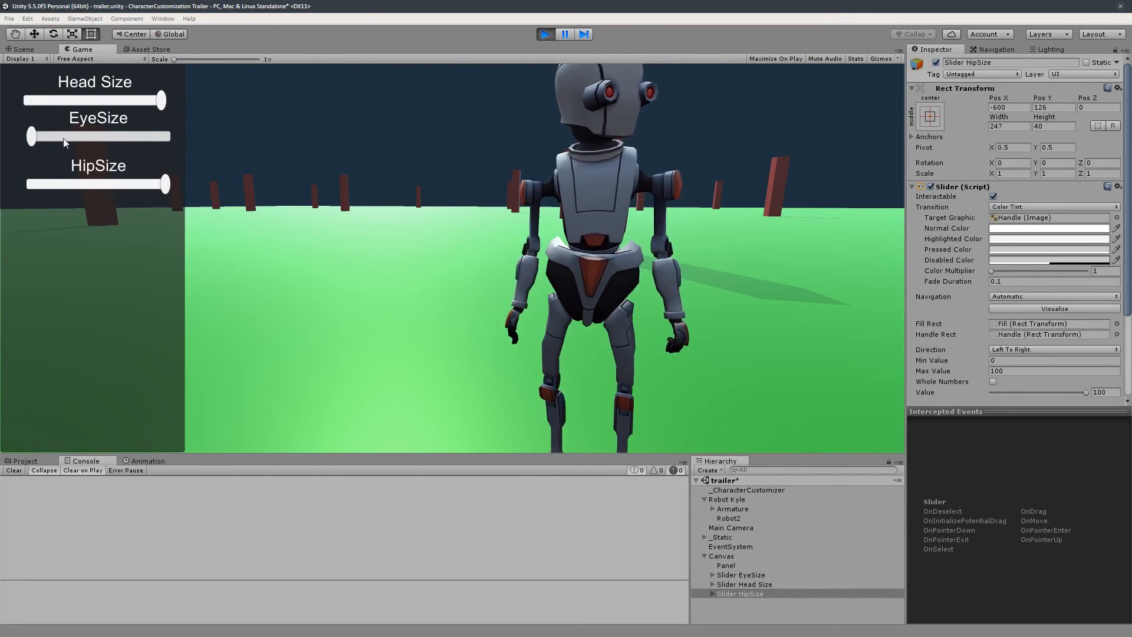
pyautogui.moveTo(62, 138); pyautogui.dragTo(168, 137)
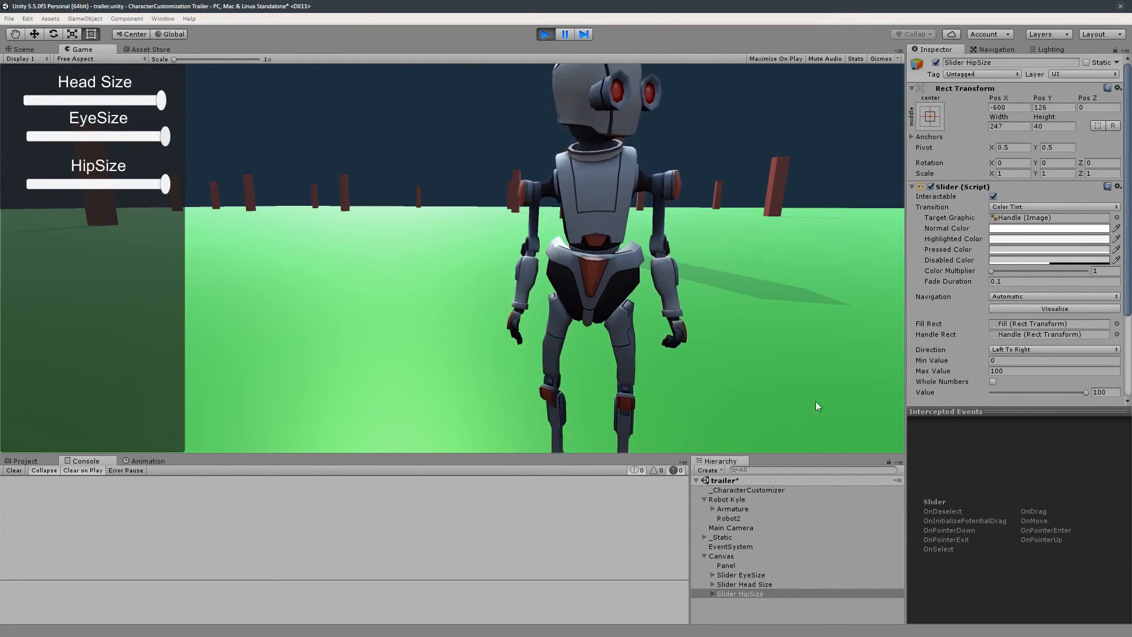
pyautogui.click(747, 492)
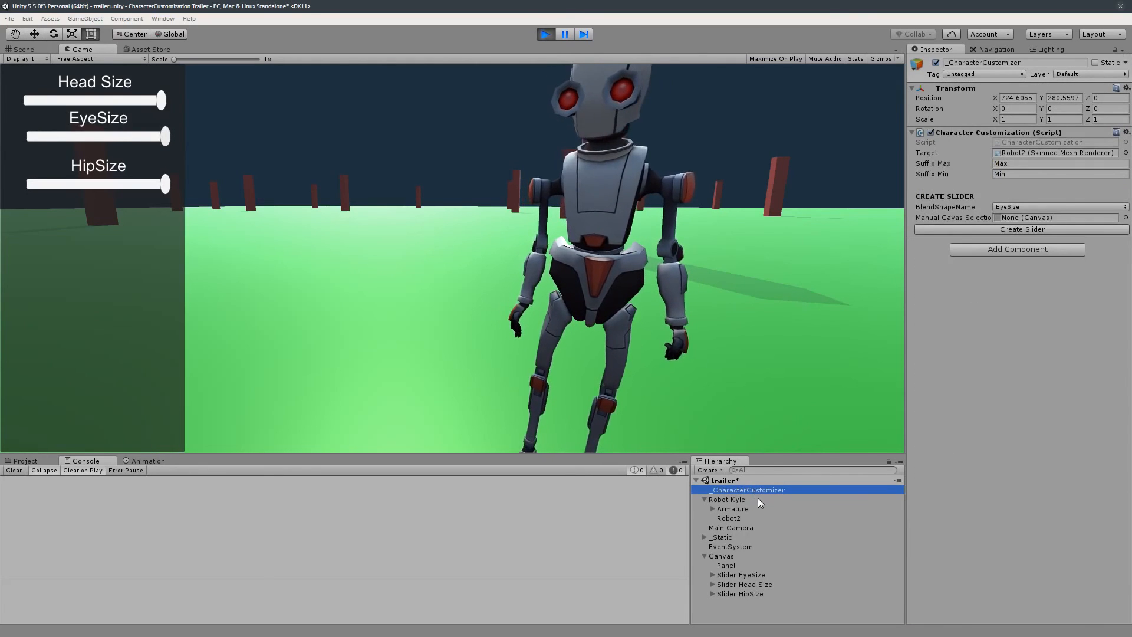
pyautogui.click(545, 34)
# - Add a UI Button under the Canvas
pyautogui.click(730, 558)
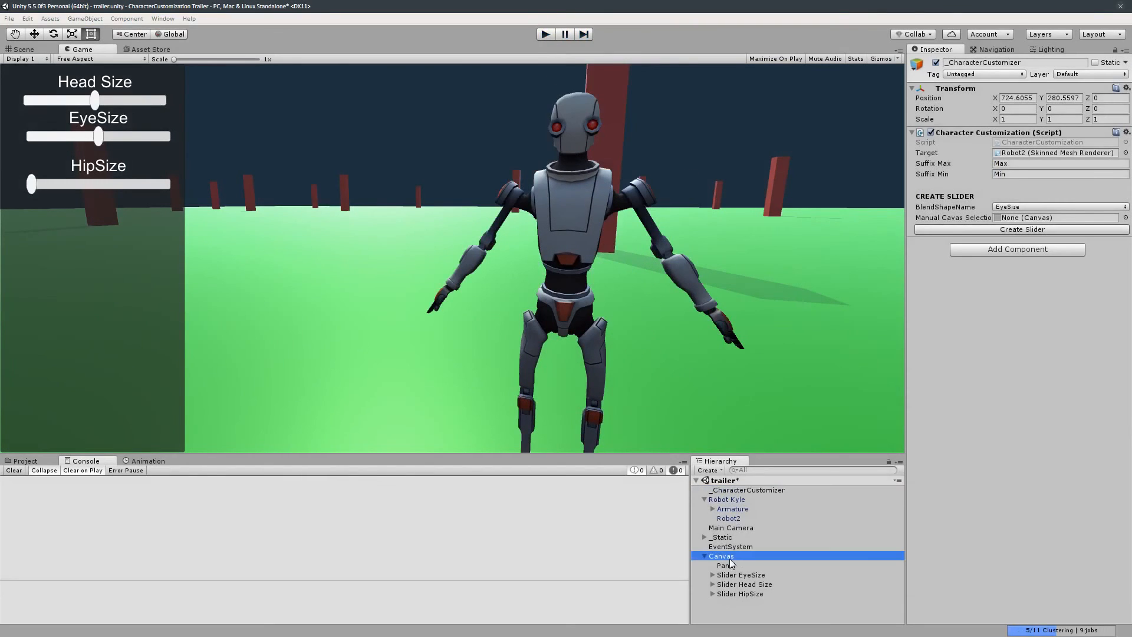
pyautogui.rightClick(731, 558)
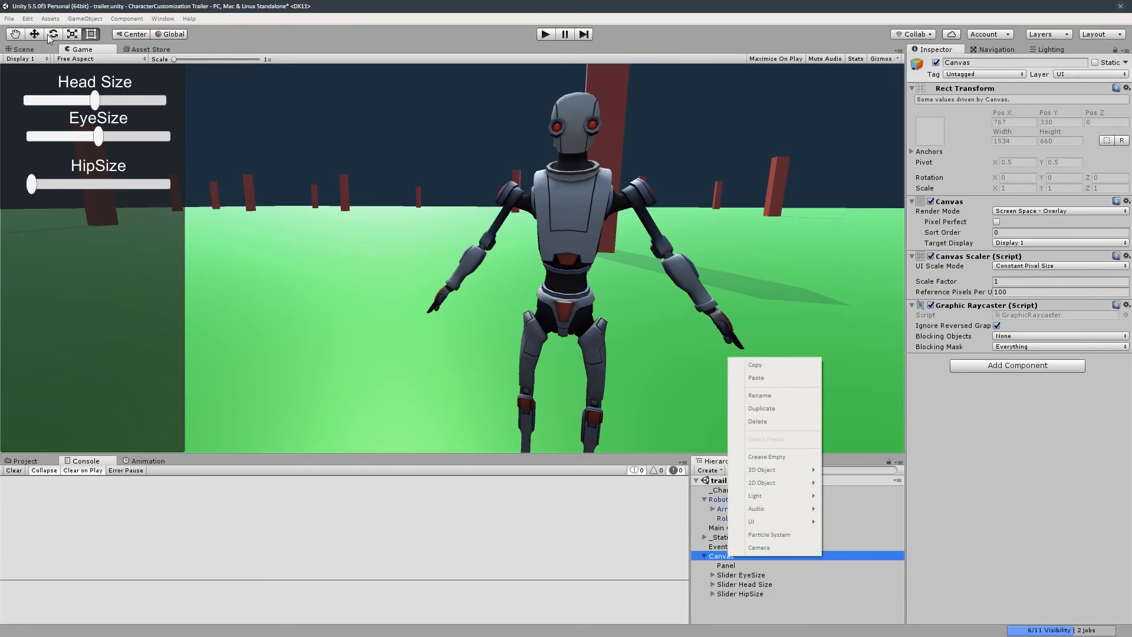
pyautogui.click(27, 49)
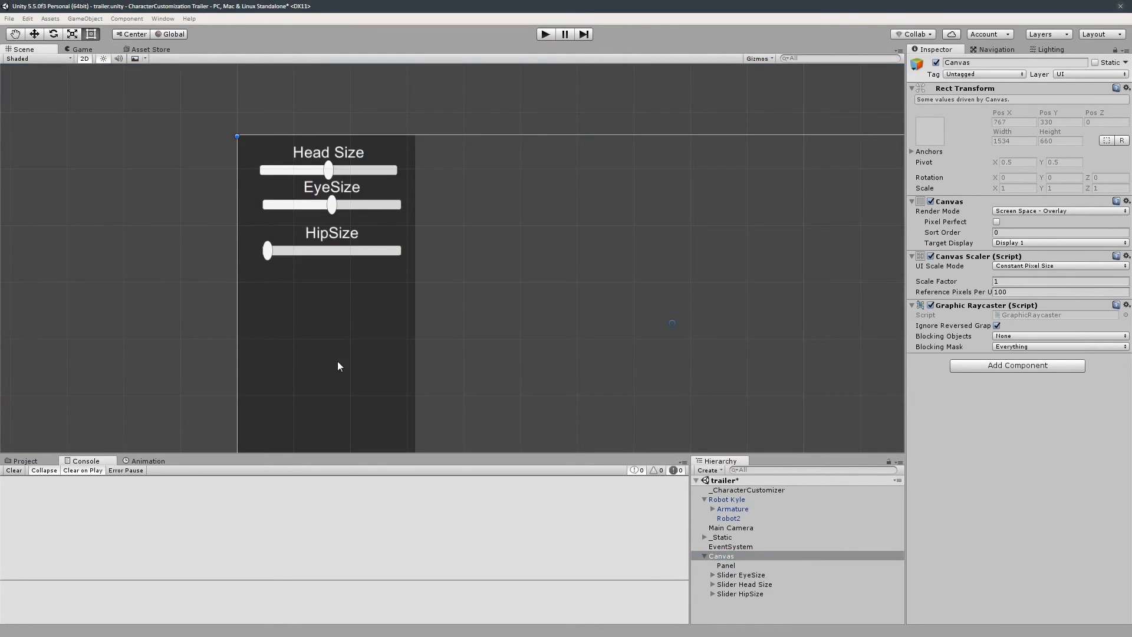
pyautogui.scroll(-5, 338, 361)
pyautogui.moveTo(345, 339); pyautogui.dragTo(339, 247, button='middle')
pyautogui.rightClick(737, 556)
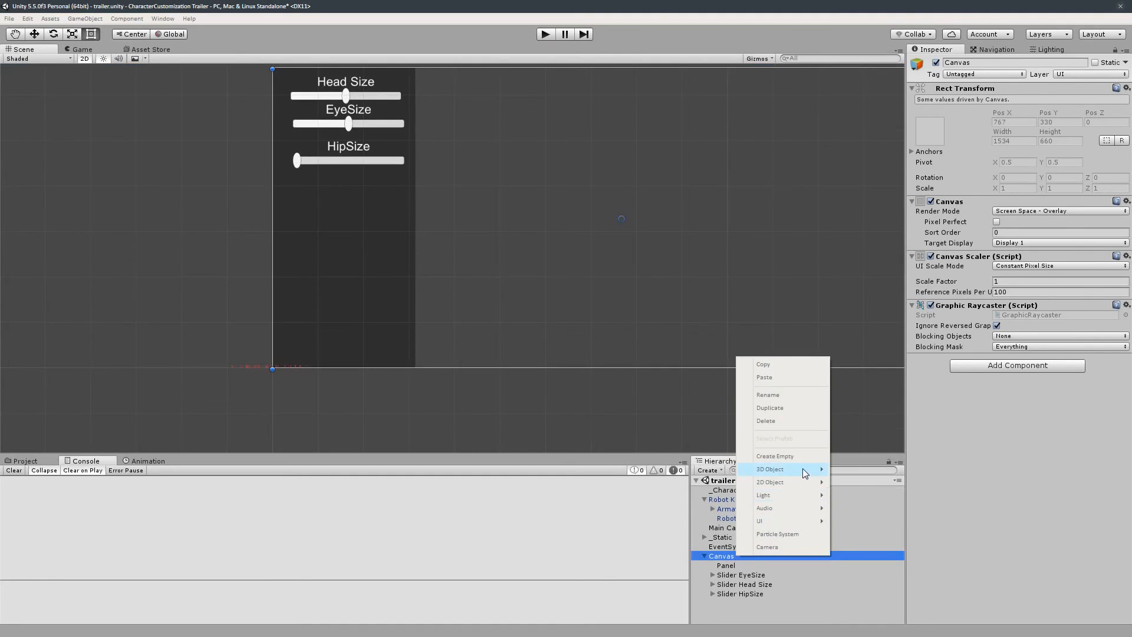
pyautogui.moveTo(799, 521)
pyautogui.click(858, 404)
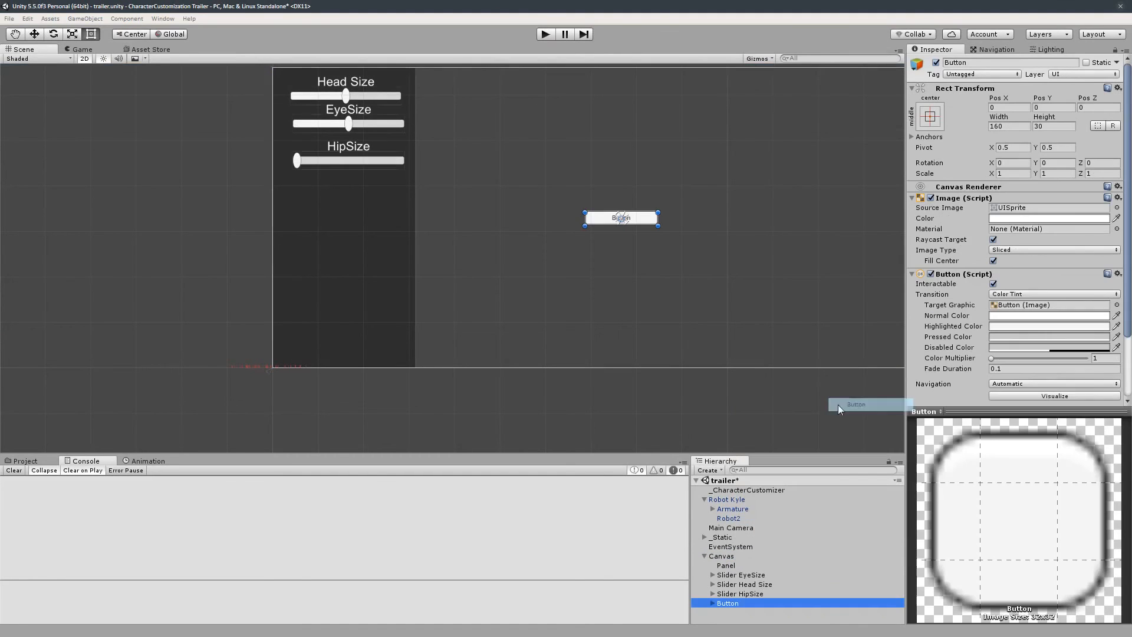
# - Place the button near the bottom of the panel, about 226 by 76
pyautogui.click(467, 260)
pyautogui.moveTo(467, 259); pyautogui.dragTo(400, 331)
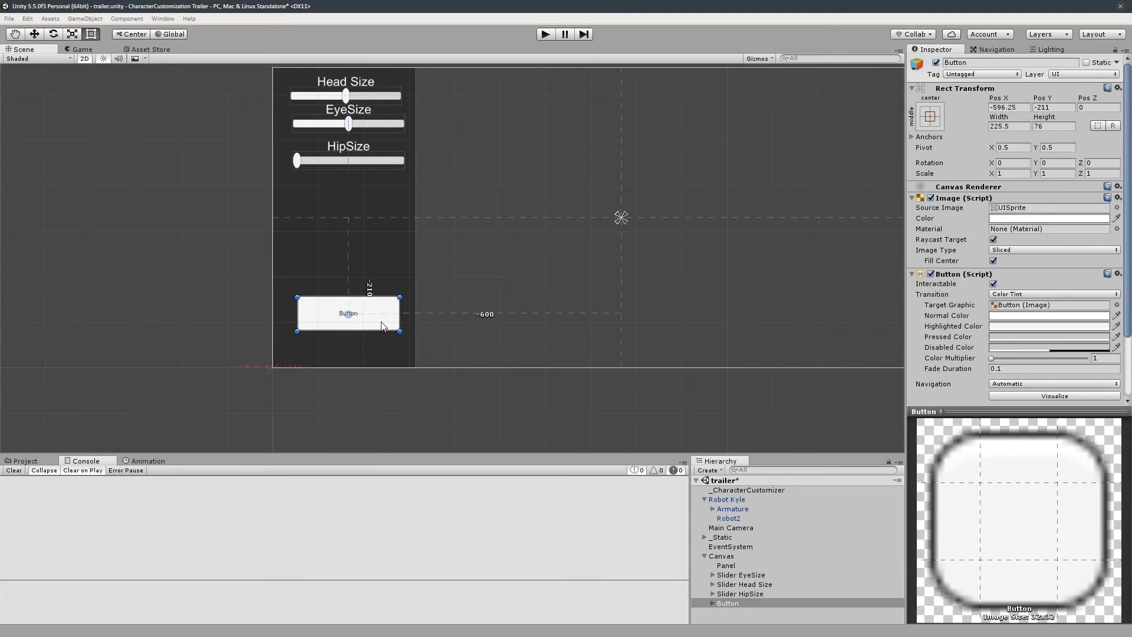
# - Add three On Click events to the button and assign Canvas, Robot Kyle and Main Camera as their objects
pyautogui.scroll(-3, 991, 326)
pyautogui.click(1095, 375)
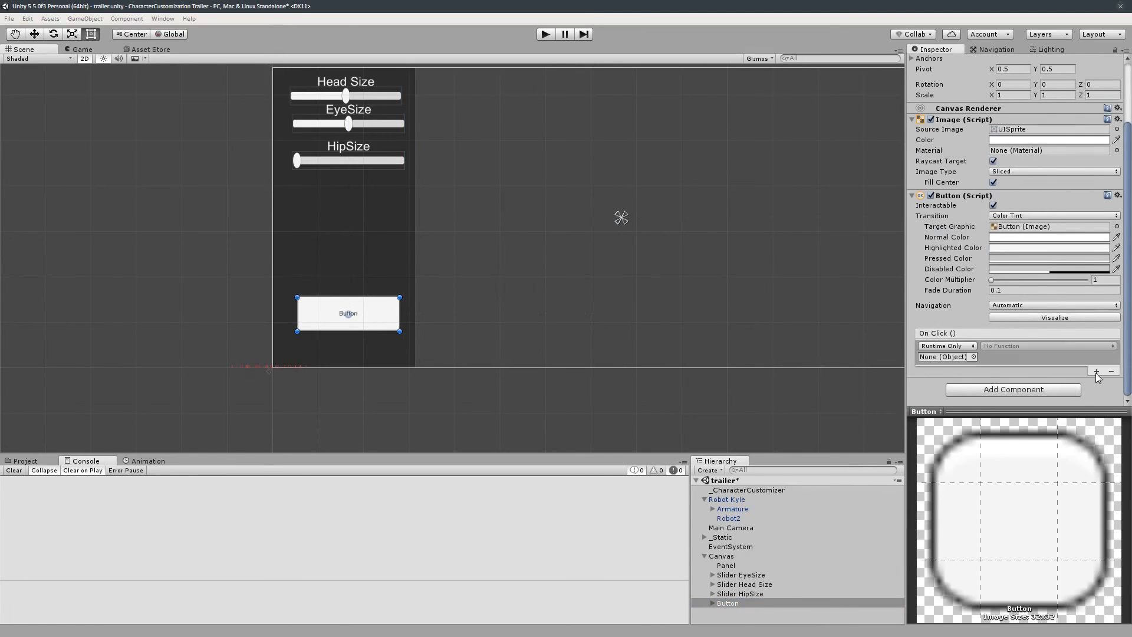
pyautogui.click(1095, 375)
pyautogui.click(1096, 399)
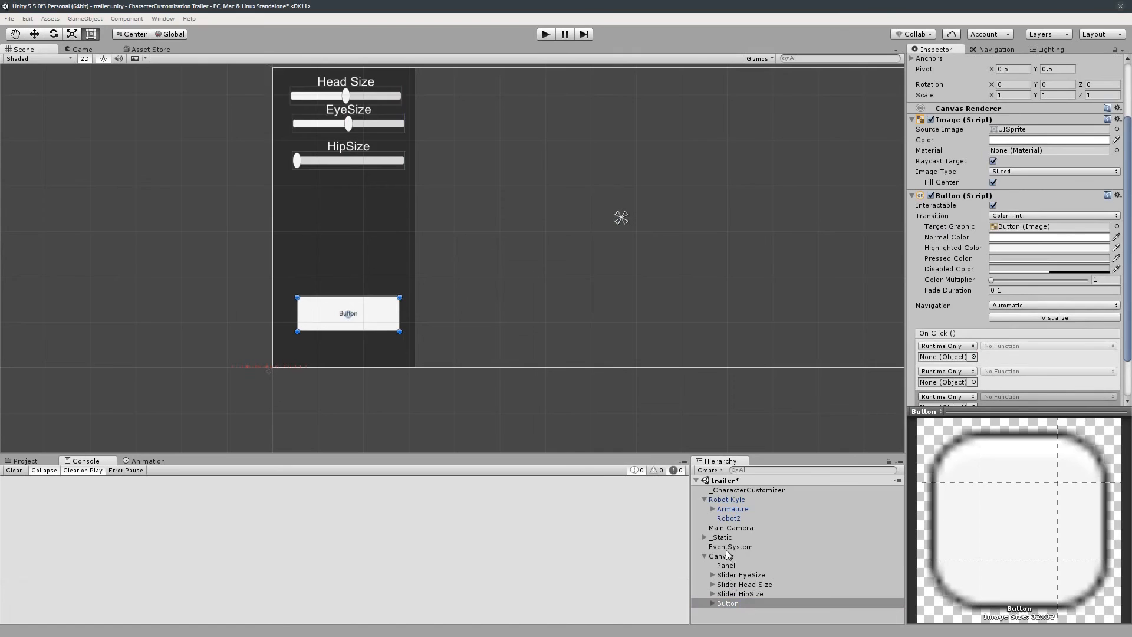
pyautogui.moveTo(729, 554); pyautogui.dragTo(955, 358)
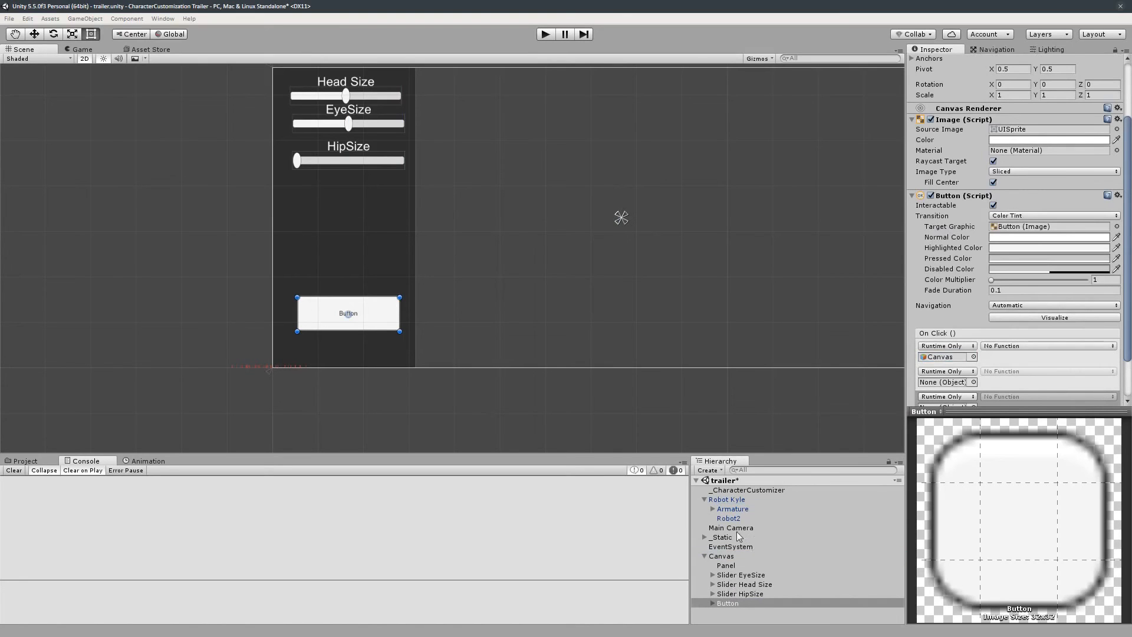
pyautogui.moveTo(726, 499); pyautogui.dragTo(947, 382)
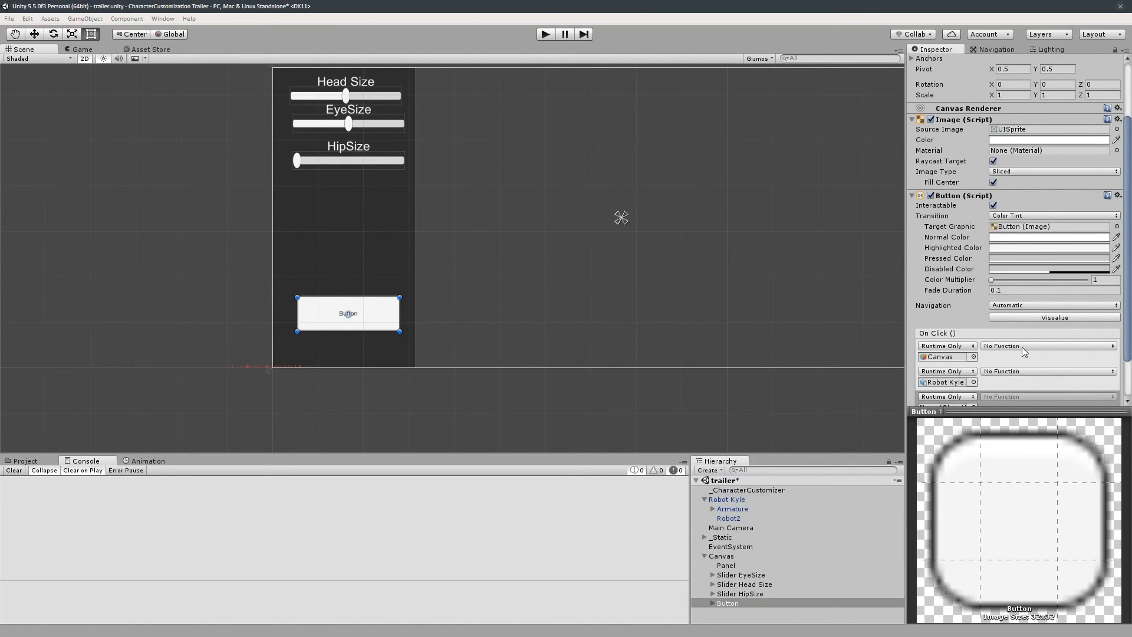
pyautogui.scroll(-3, 1024, 352)
pyautogui.moveTo(738, 529); pyautogui.dragTo(946, 358)
# - Set the Main Camera and Robot Kyle events to CameraController.enabled and PlayerController.enabled, both checked
pyautogui.click(1044, 347)
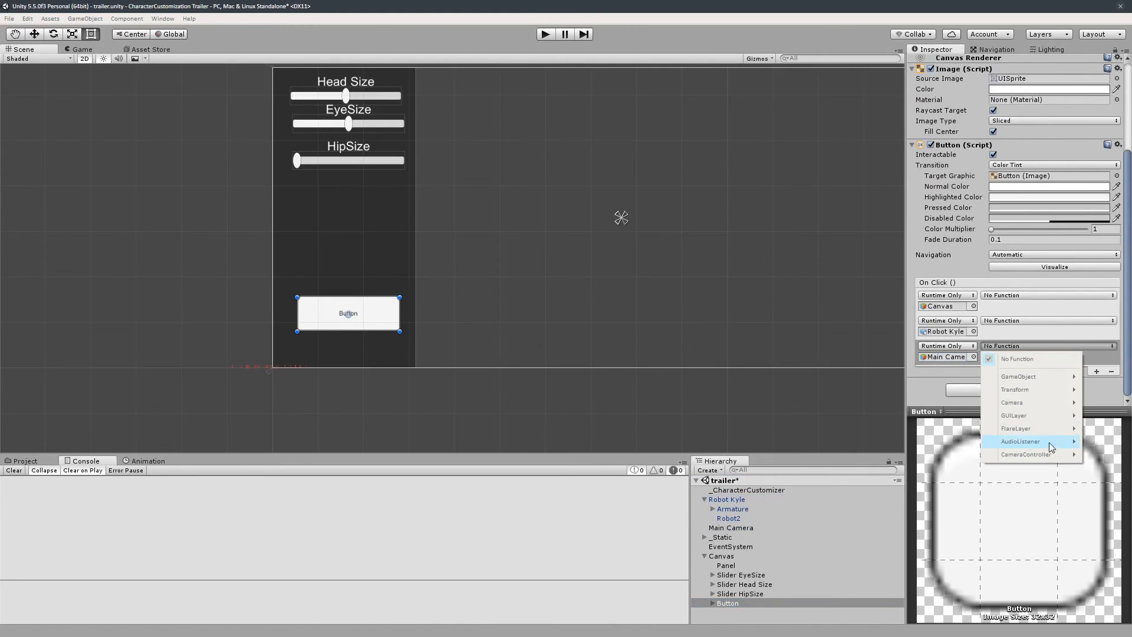
pyautogui.moveTo(1044, 454)
pyautogui.click(917, 254)
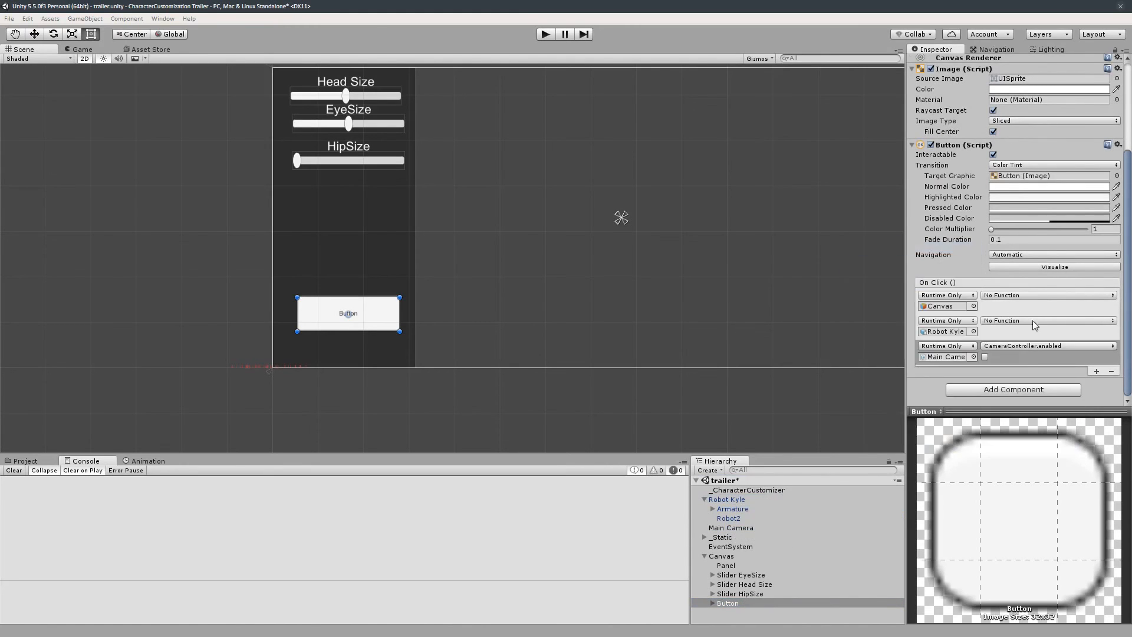
pyautogui.click(1033, 320)
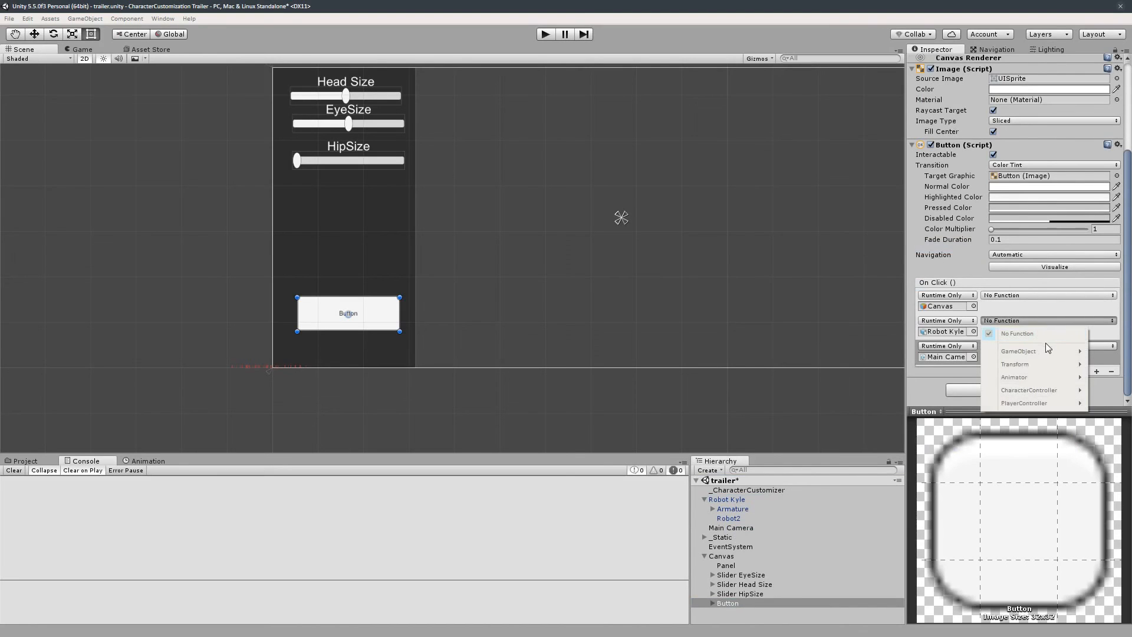
pyautogui.moveTo(1047, 402)
pyautogui.click(926, 404)
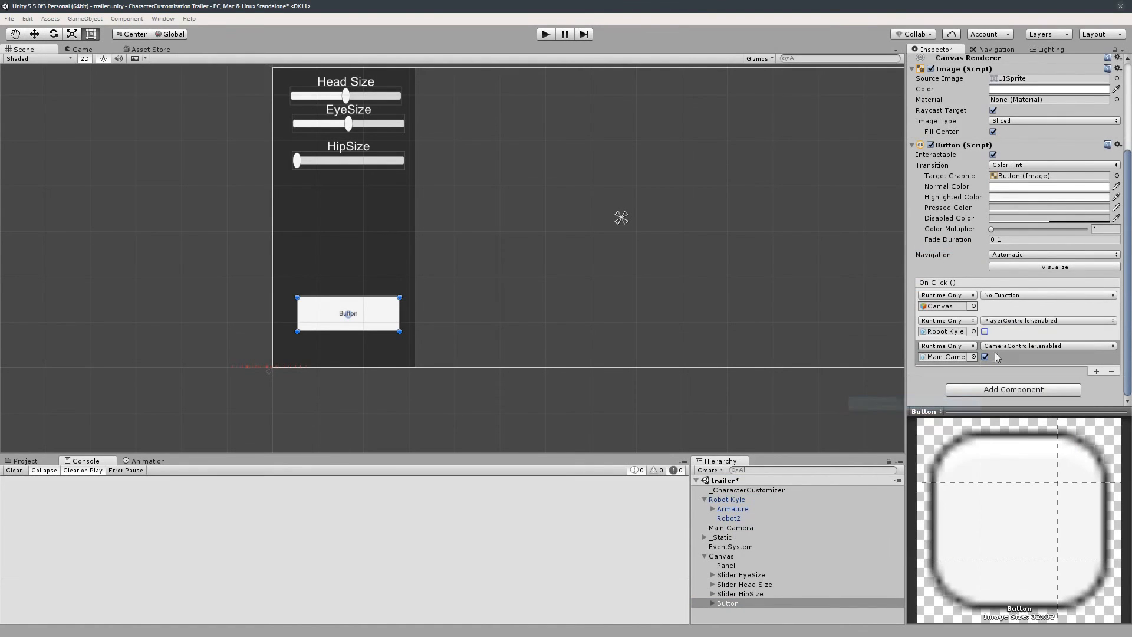
pyautogui.click(985, 331)
# - Set the Canvas event to GameObject.SetActive left unchecked, and enter Play mode
pyautogui.click(1021, 299)
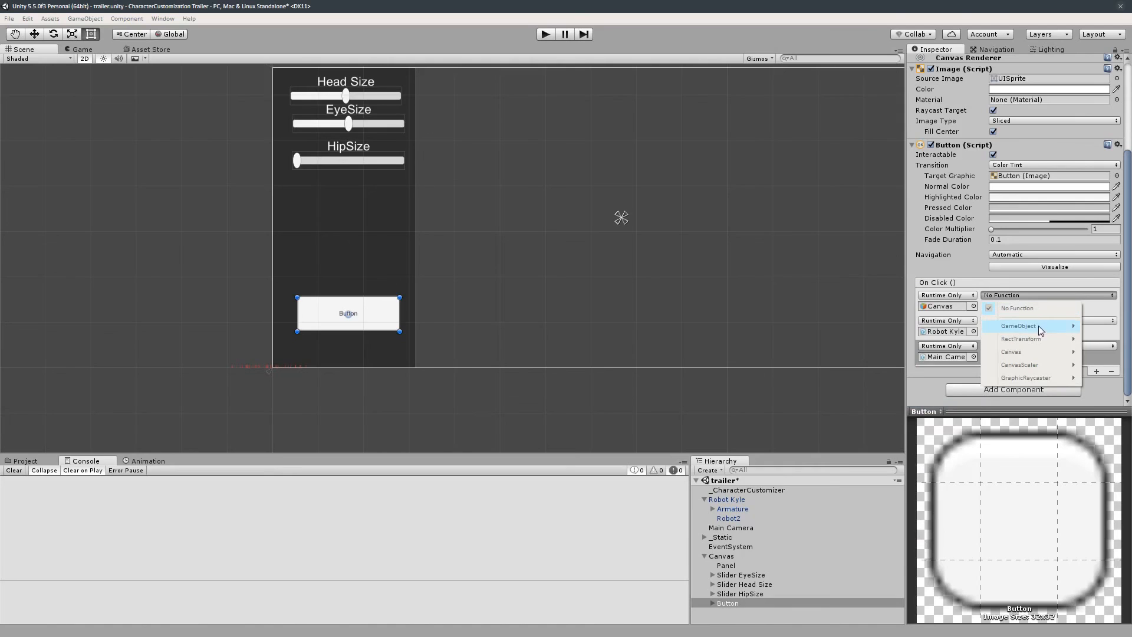
pyautogui.moveTo(1039, 325)
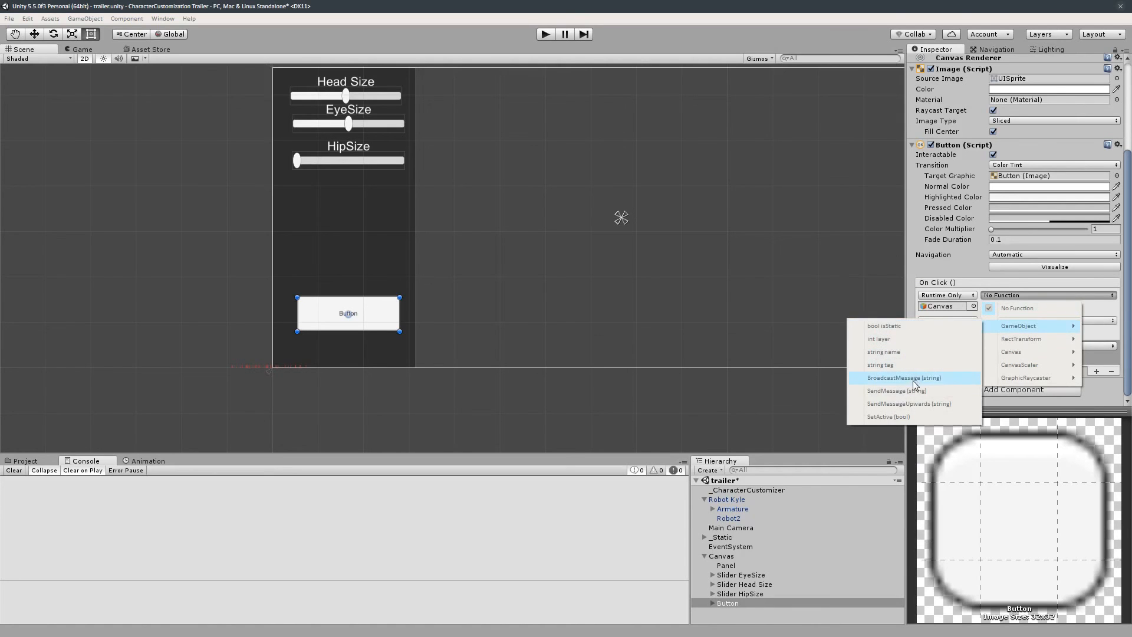
pyautogui.click(918, 416)
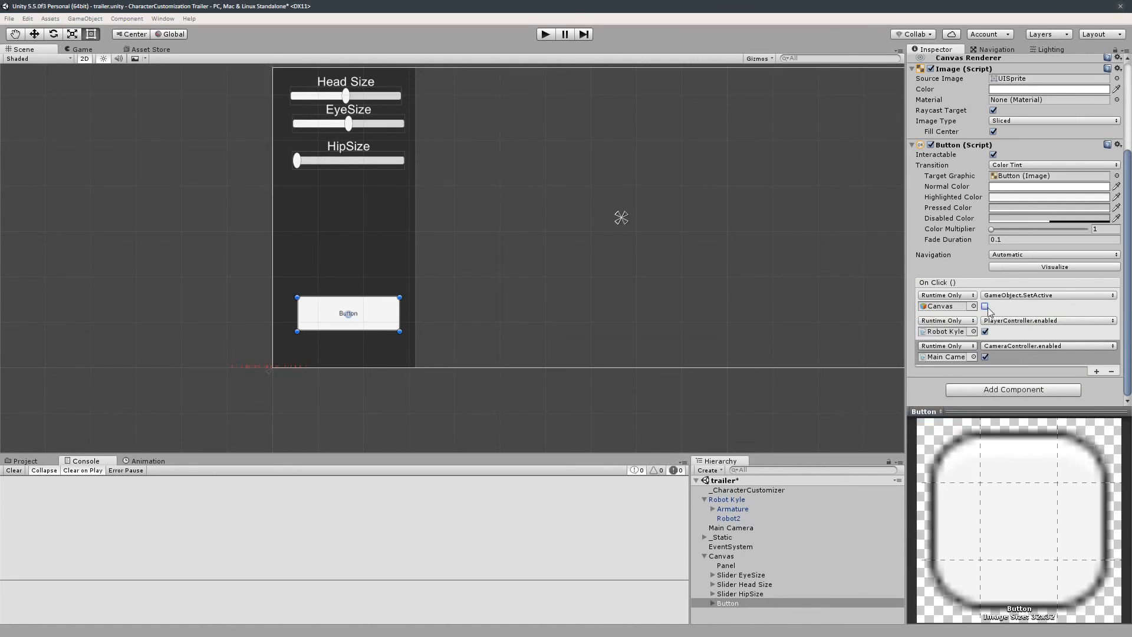
pyautogui.click(538, 37)
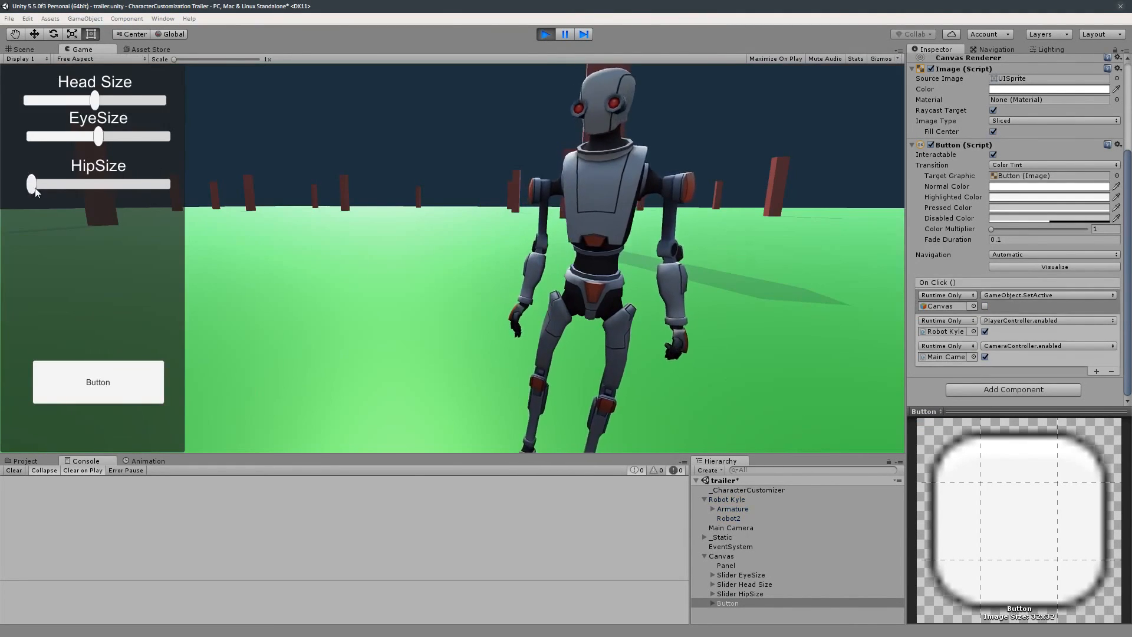
# - In the running game, set the HipSize and EyeSize sliders to maximum and the Head Size slider to minimum
pyautogui.moveTo(33, 186); pyautogui.dragTo(167, 184)
pyautogui.moveTo(99, 137); pyautogui.dragTo(168, 136)
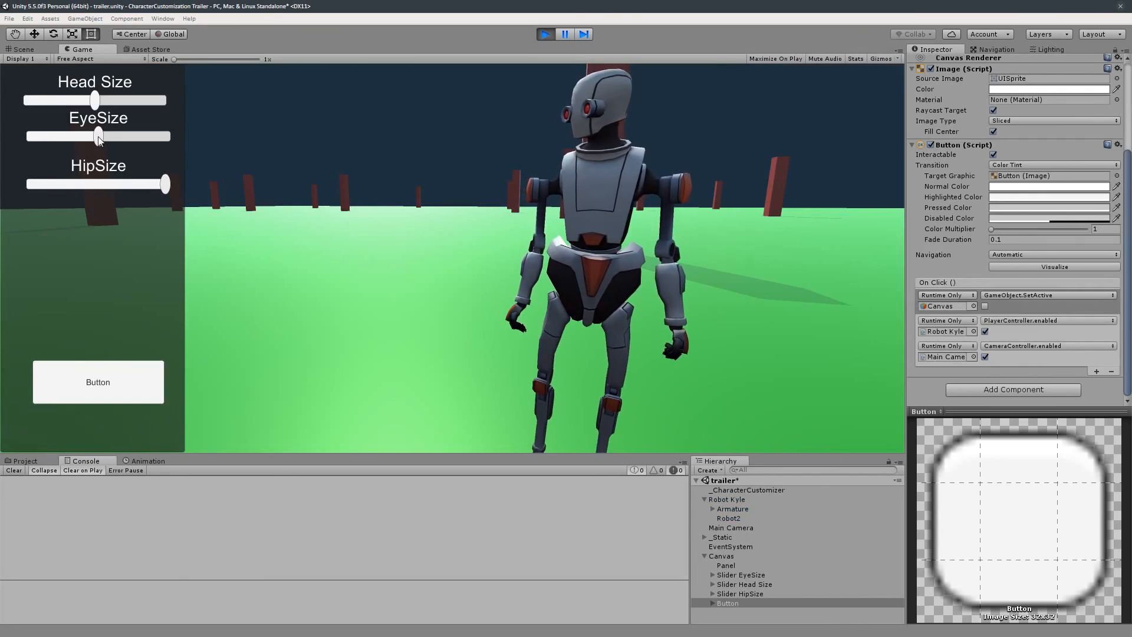
pyautogui.moveTo(95, 100); pyautogui.dragTo(29, 100)
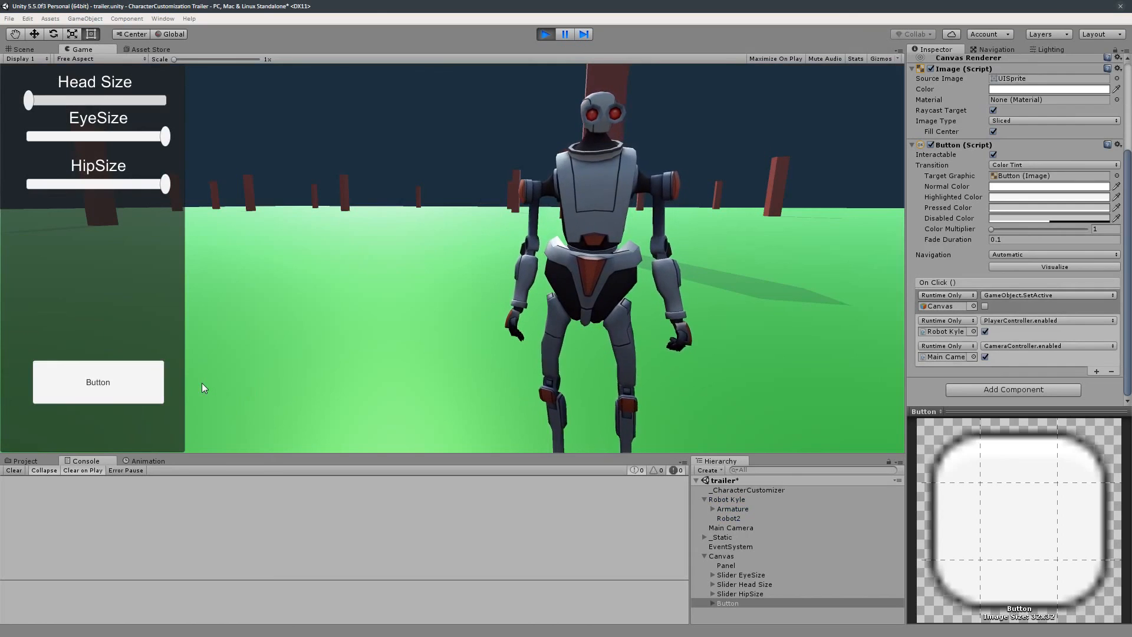
# - Activate the in-game Button to close the customizer panel, then walk the robot forward through the scene
pyautogui.click(114, 377)
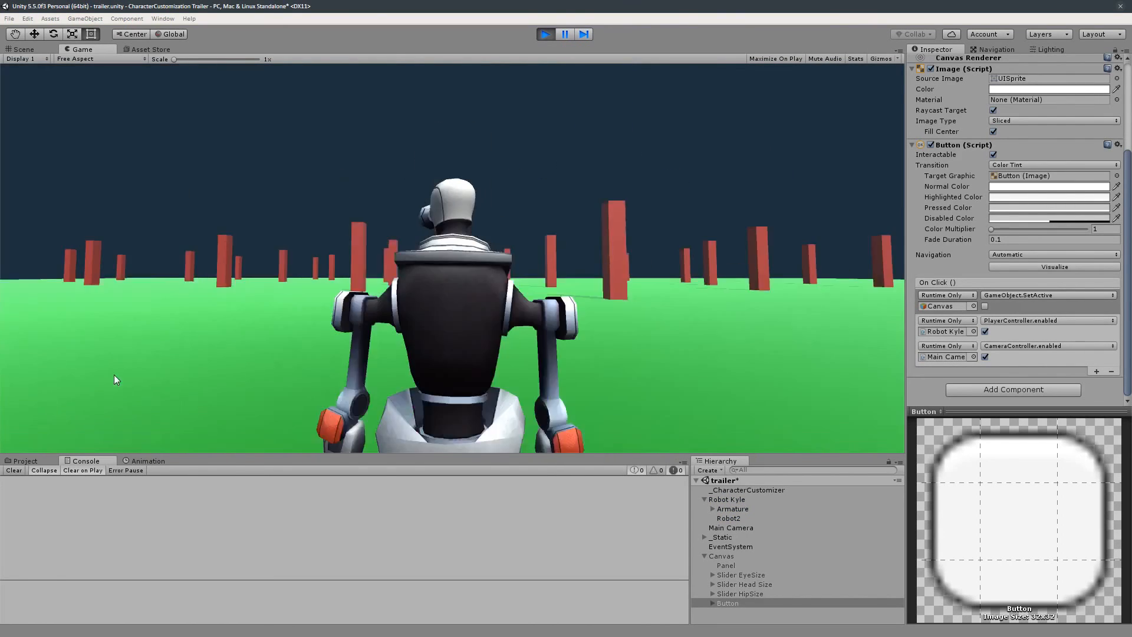
pyautogui.press('s')
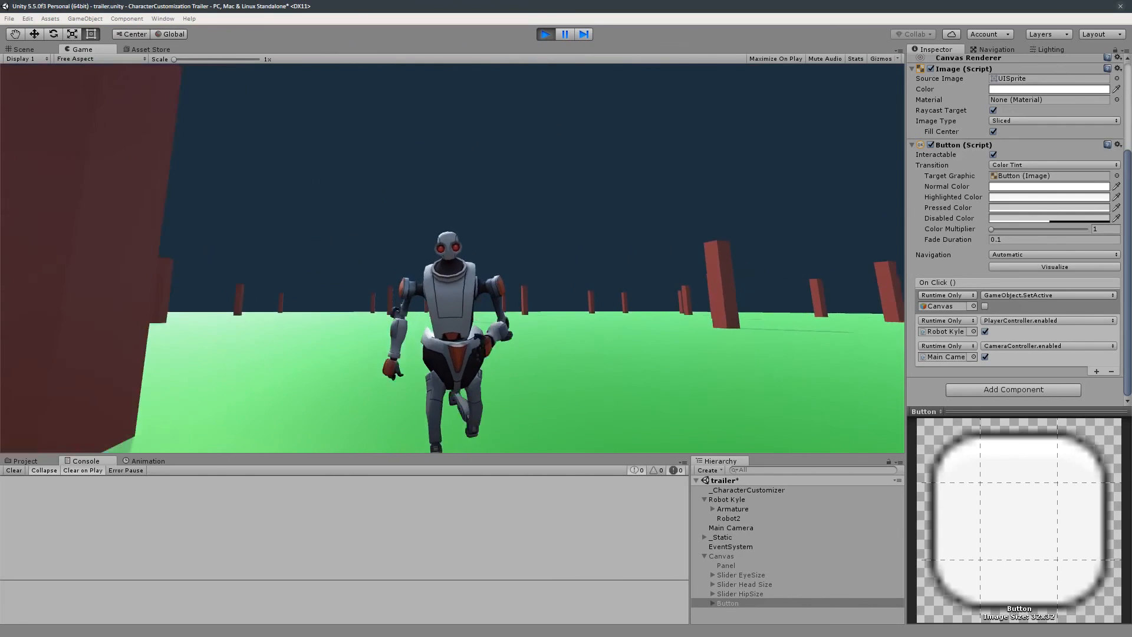
pyautogui.press('w')
pyautogui.press('w')
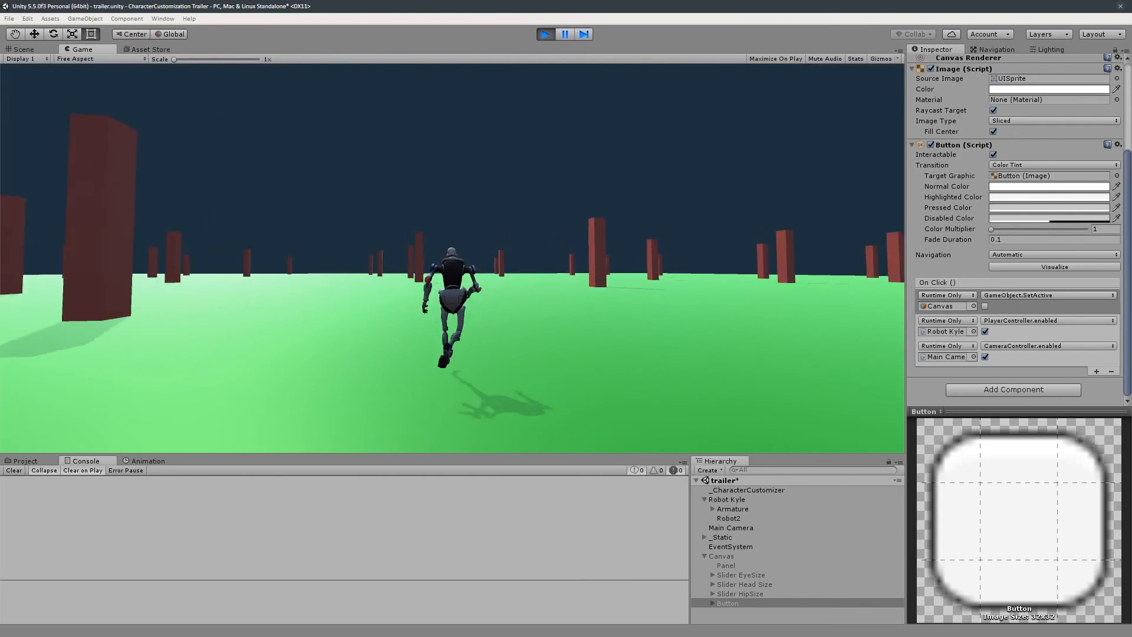
pyautogui.press('w')
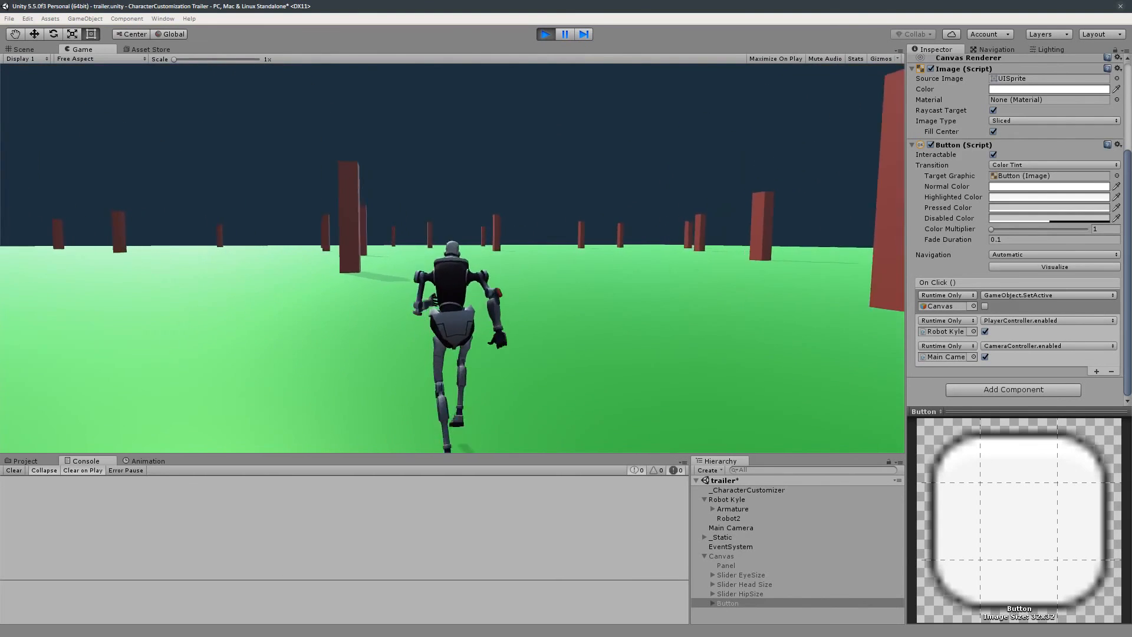
pyautogui.press('w')
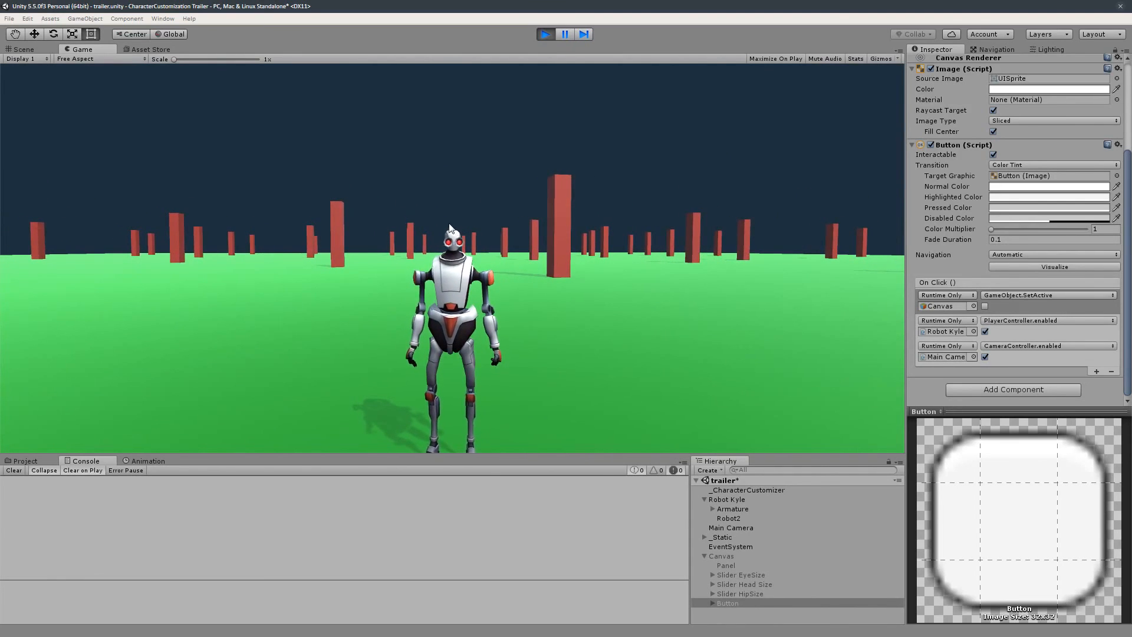
# - Zoom the follow camera in and out around the robot, then release the cursor from the game view
pyautogui.scroll(3, 450, 224)
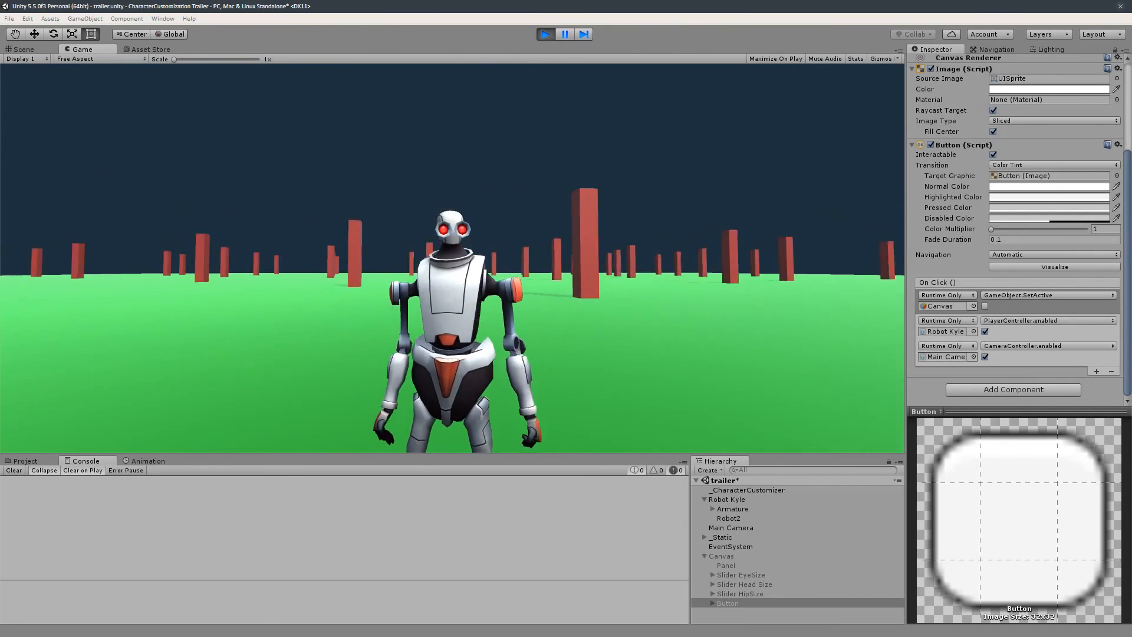
pyautogui.scroll(-5, 452, 258)
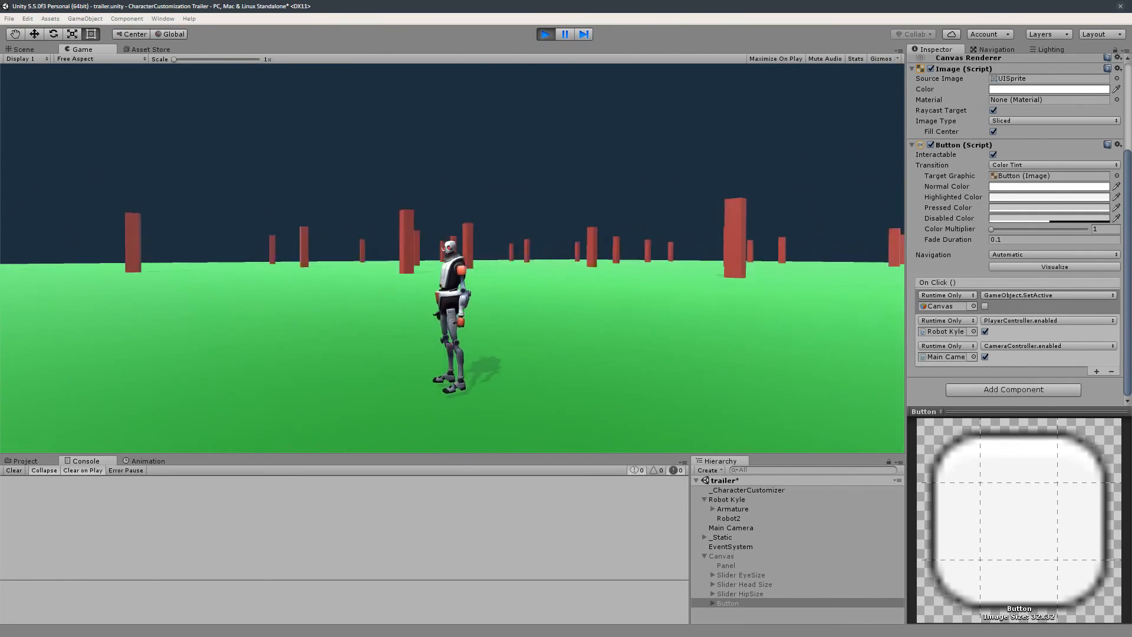
pyautogui.scroll(4, 429, 246)
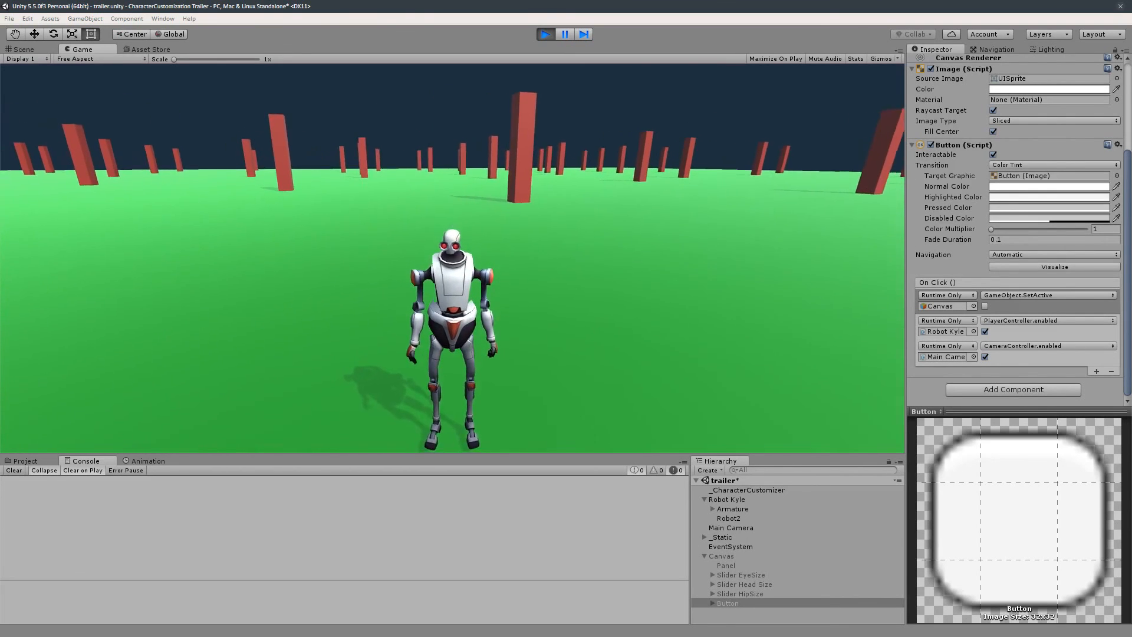
pyautogui.scroll(3, 452, 258)
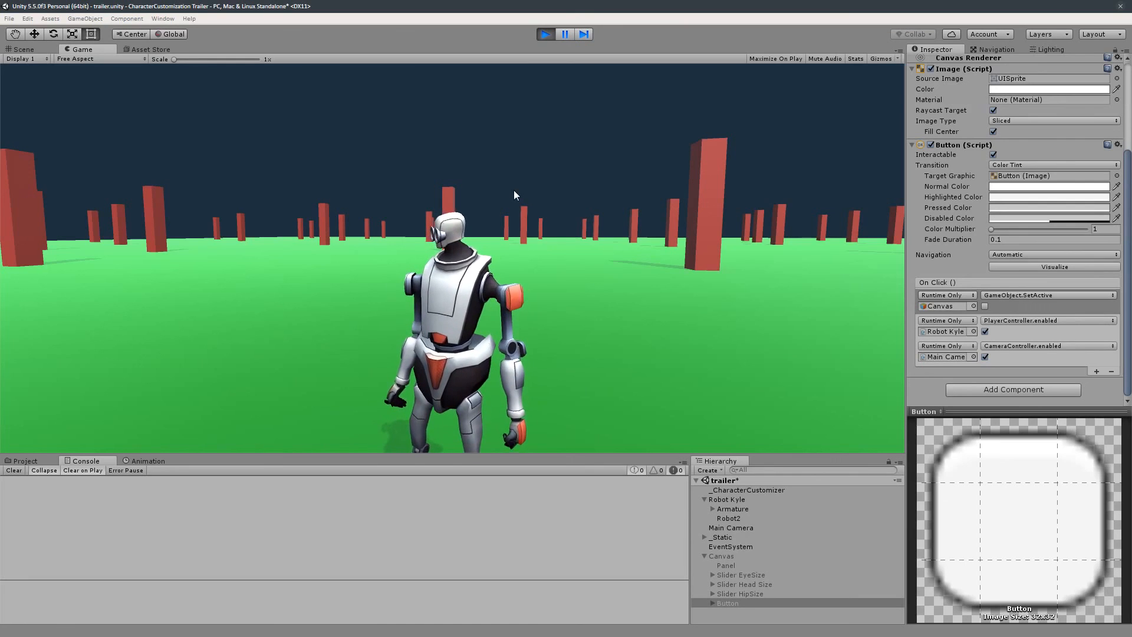
pyautogui.click(514, 190)
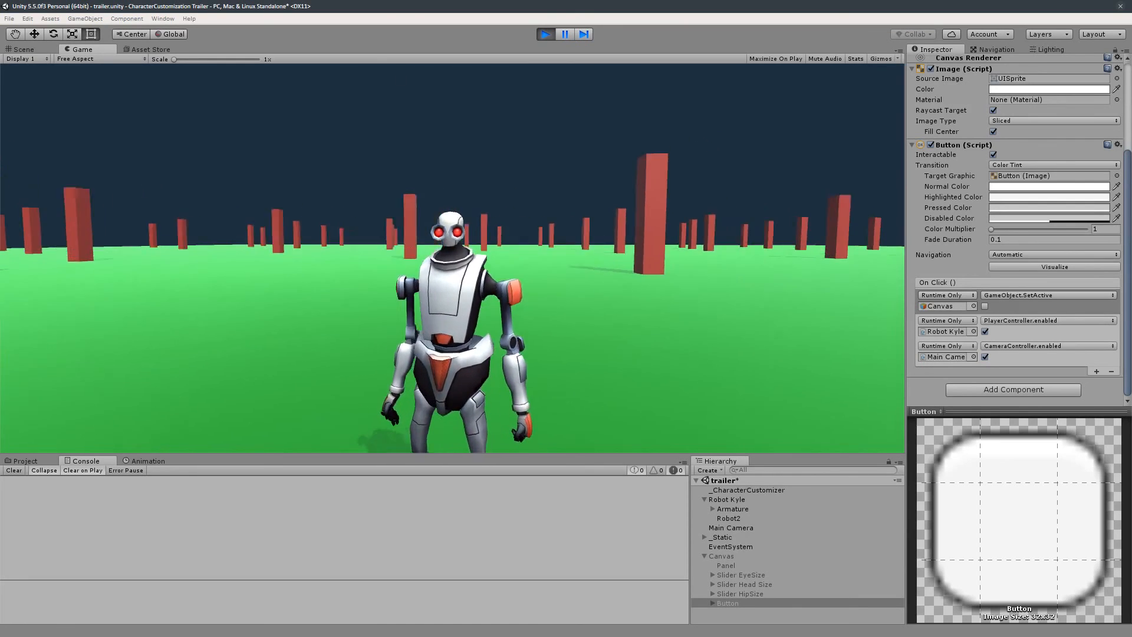
pyautogui.press('Escape')
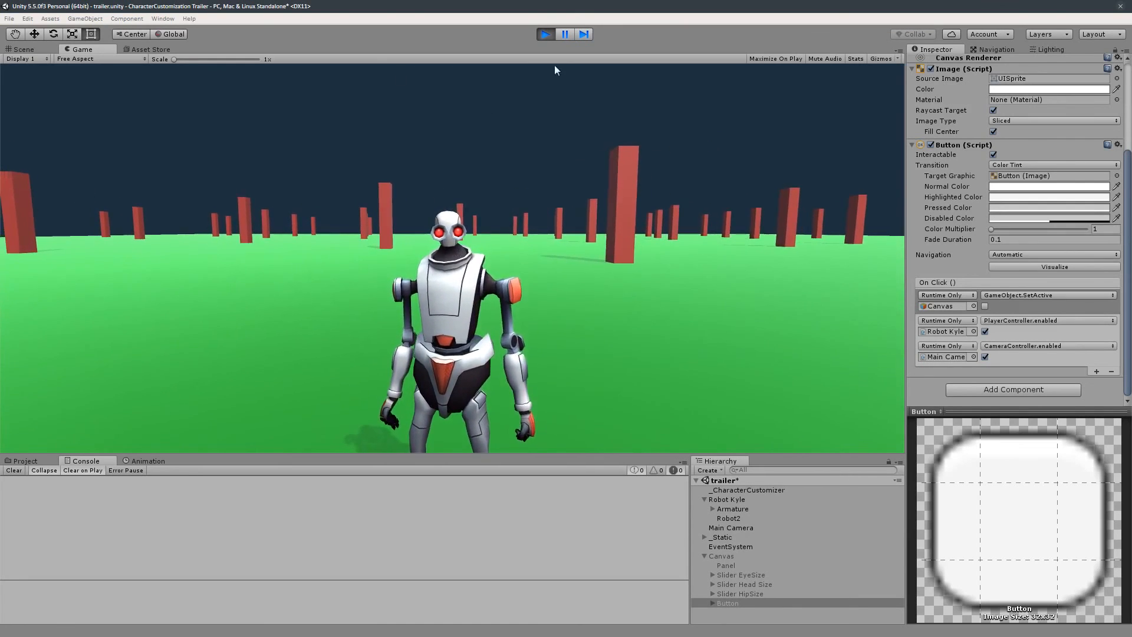